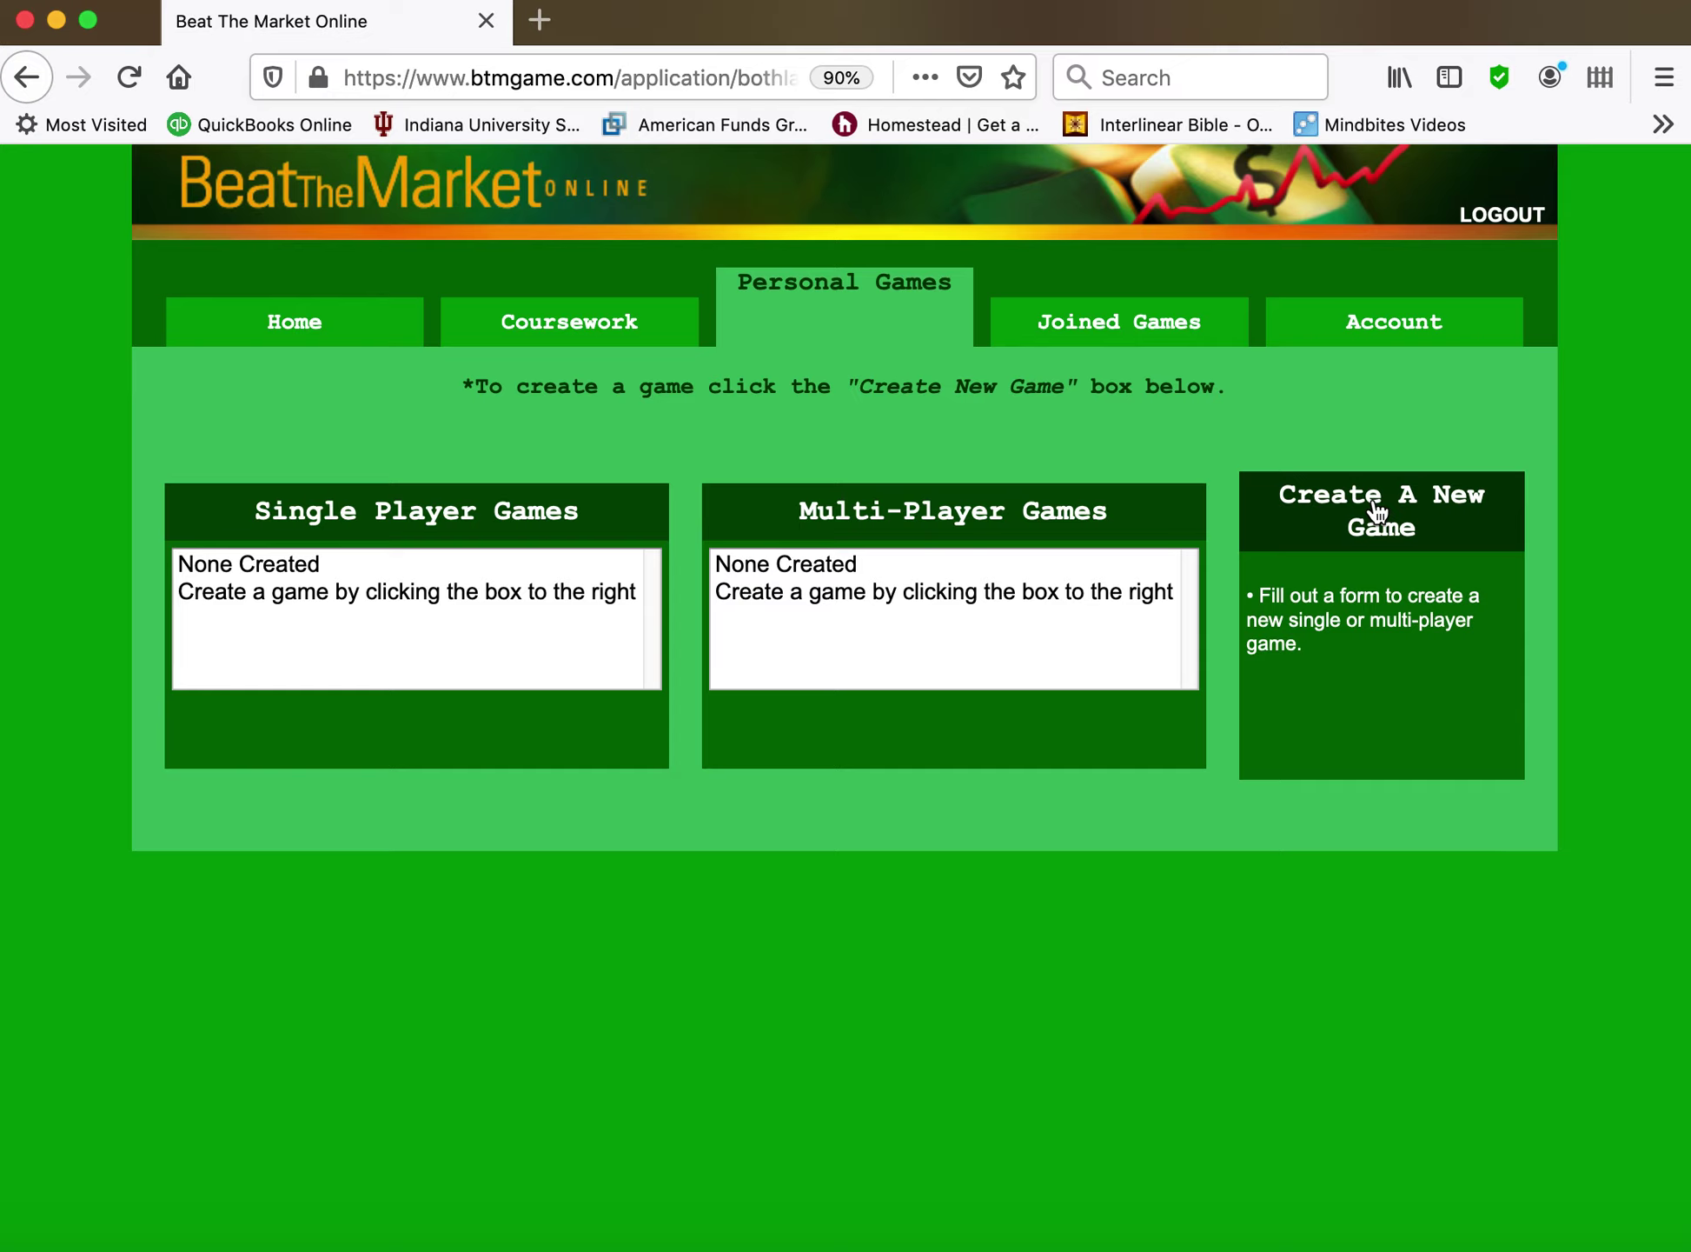
Start a new personal game named "practice" with the Advanced course level and Single Player type, and continue to its market settings
{"action": "left_click", "coordinate": [1378, 511]}
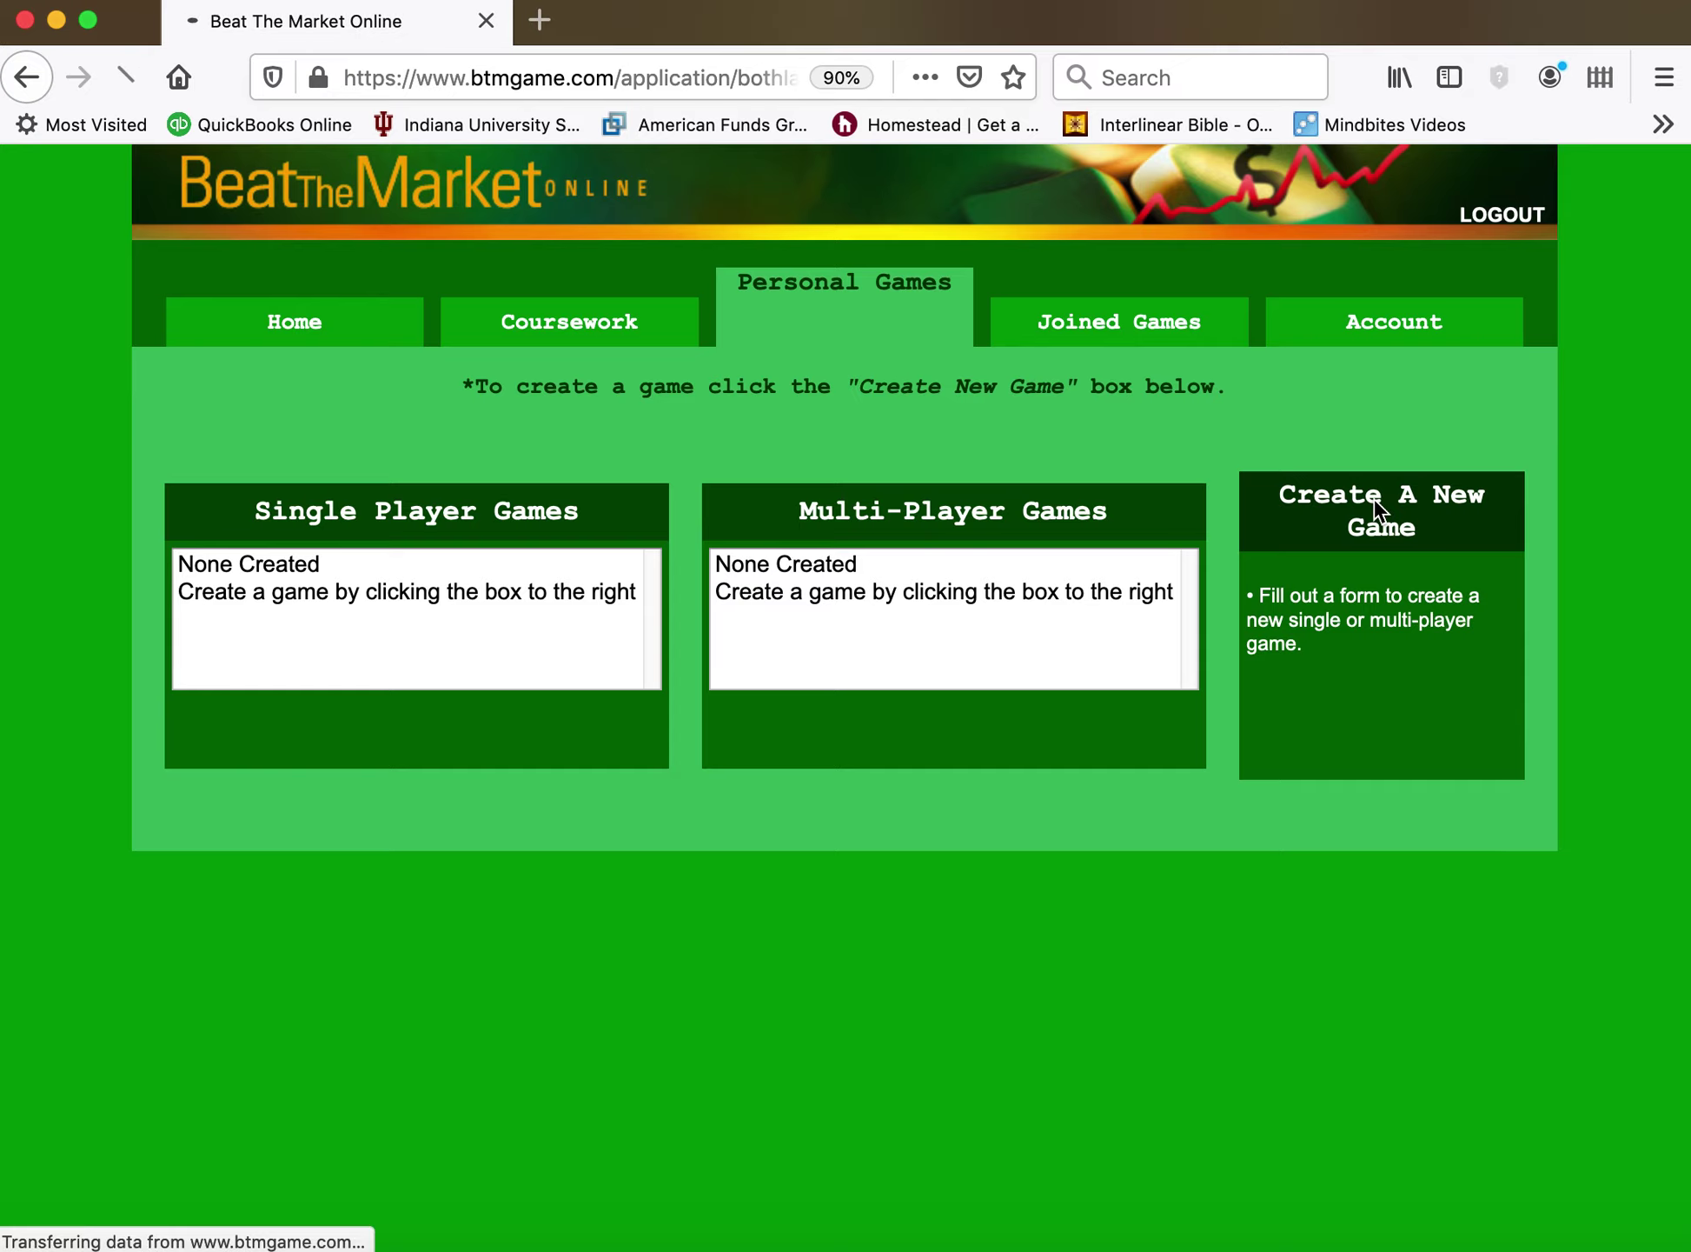
{"action": "left_click", "coordinate": [590, 520]}
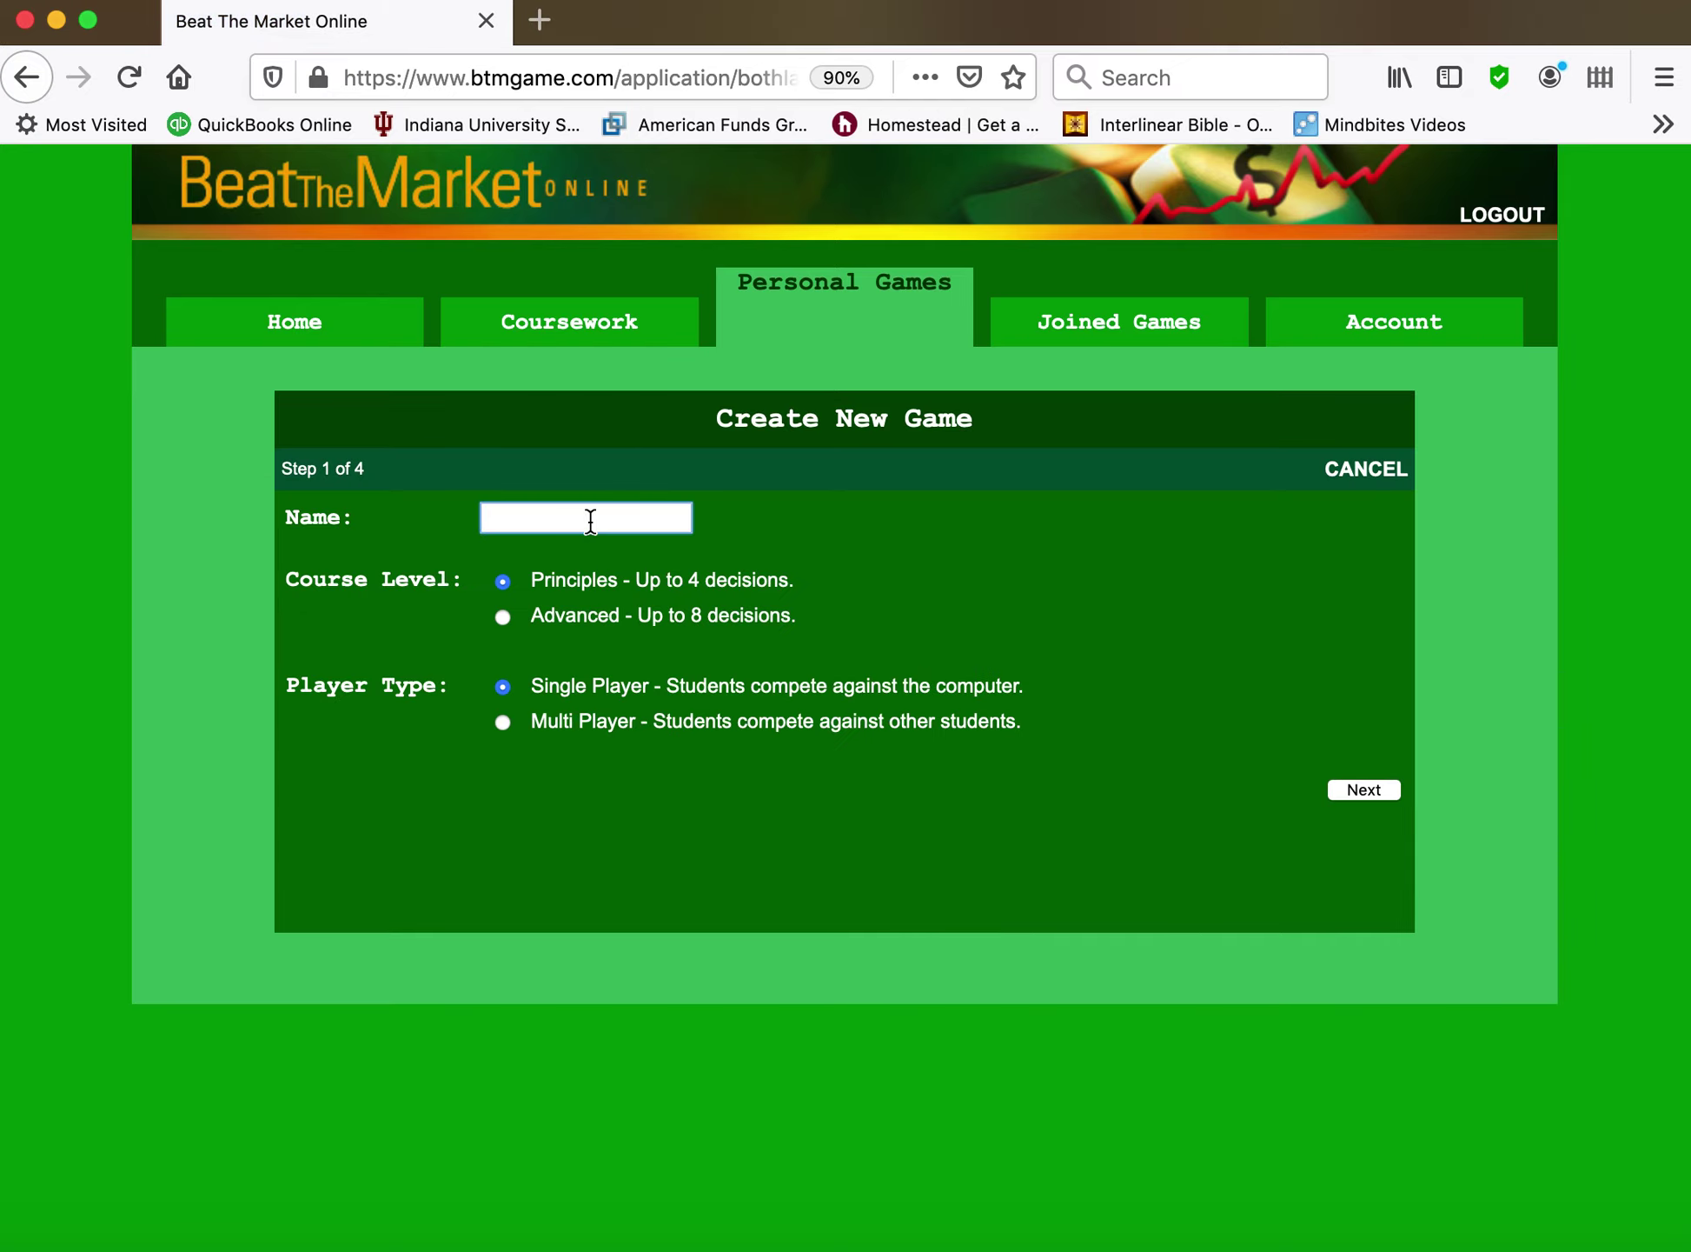
{"action": "type", "text": "Practi"}
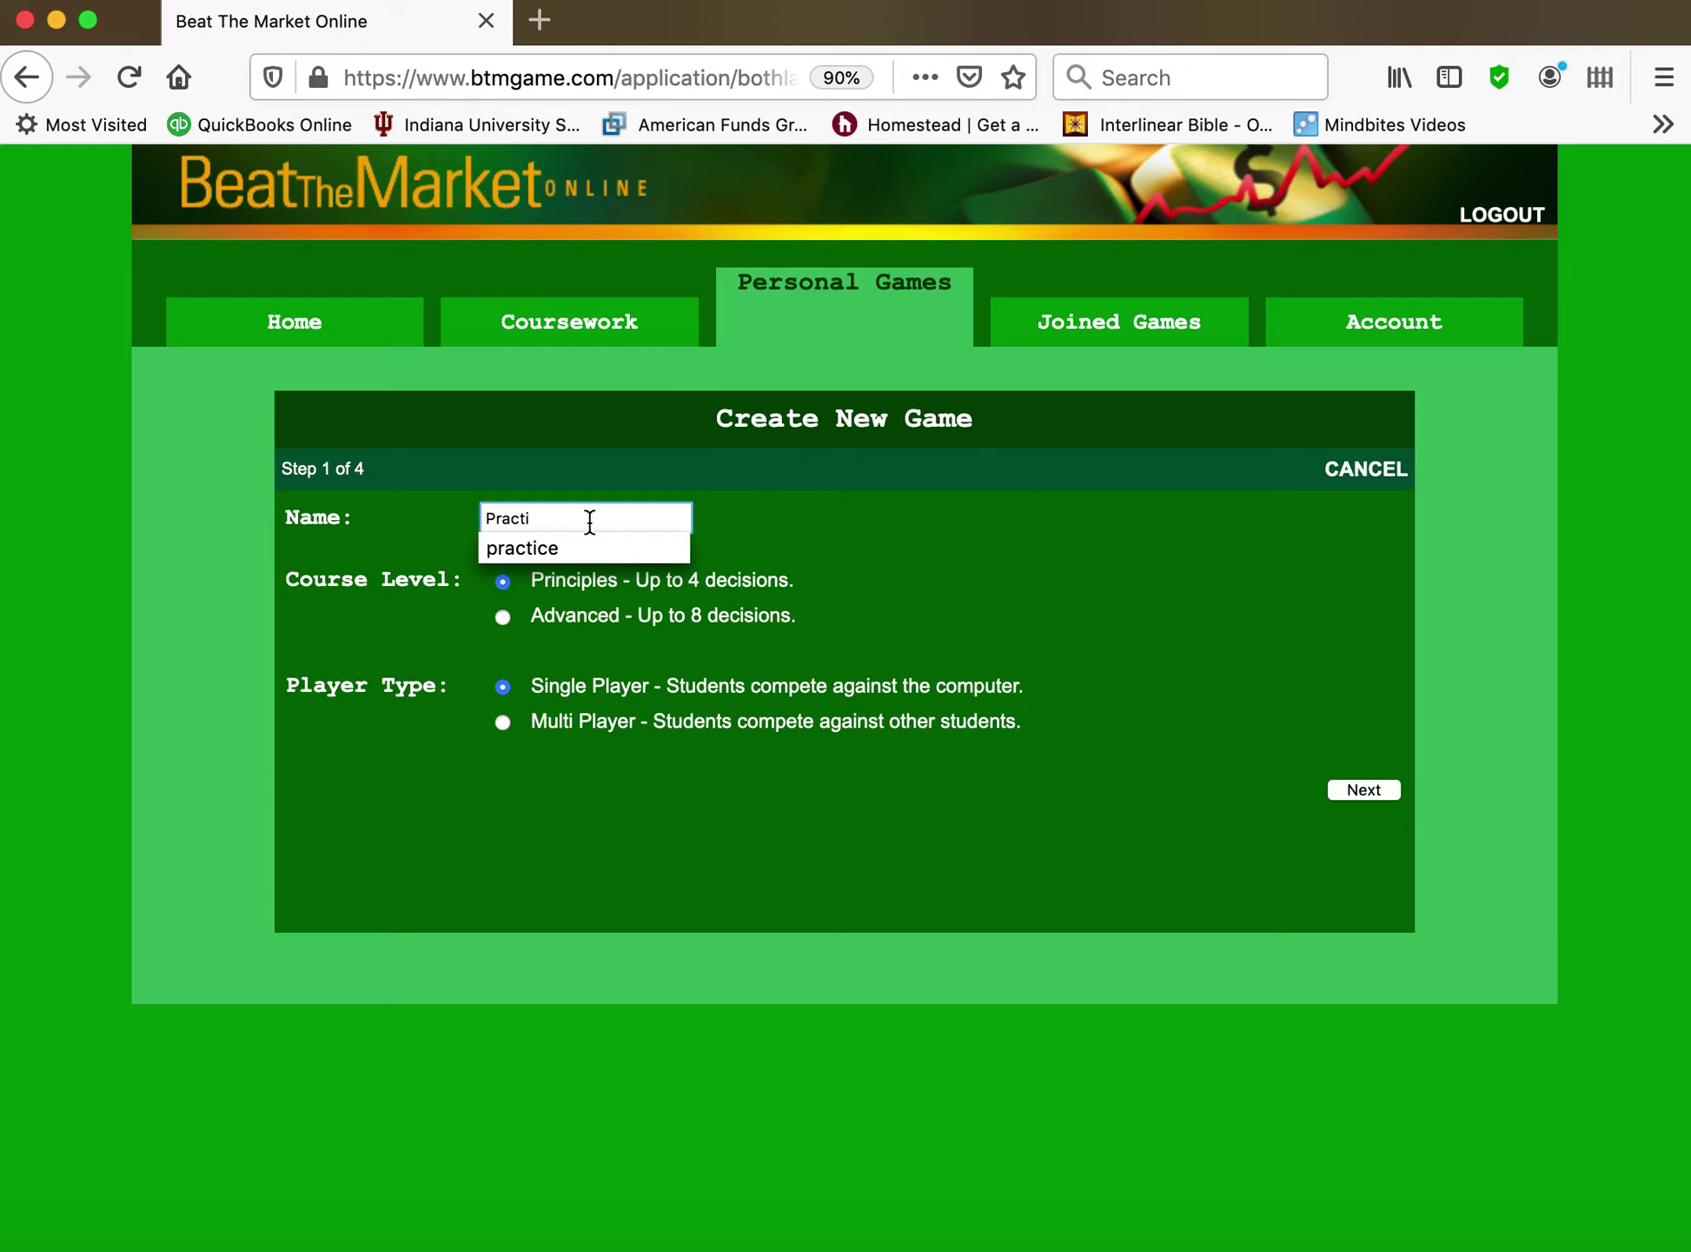
{"action": "left_click", "coordinate": [551, 547]}
{"action": "left_click", "coordinate": [505, 618]}
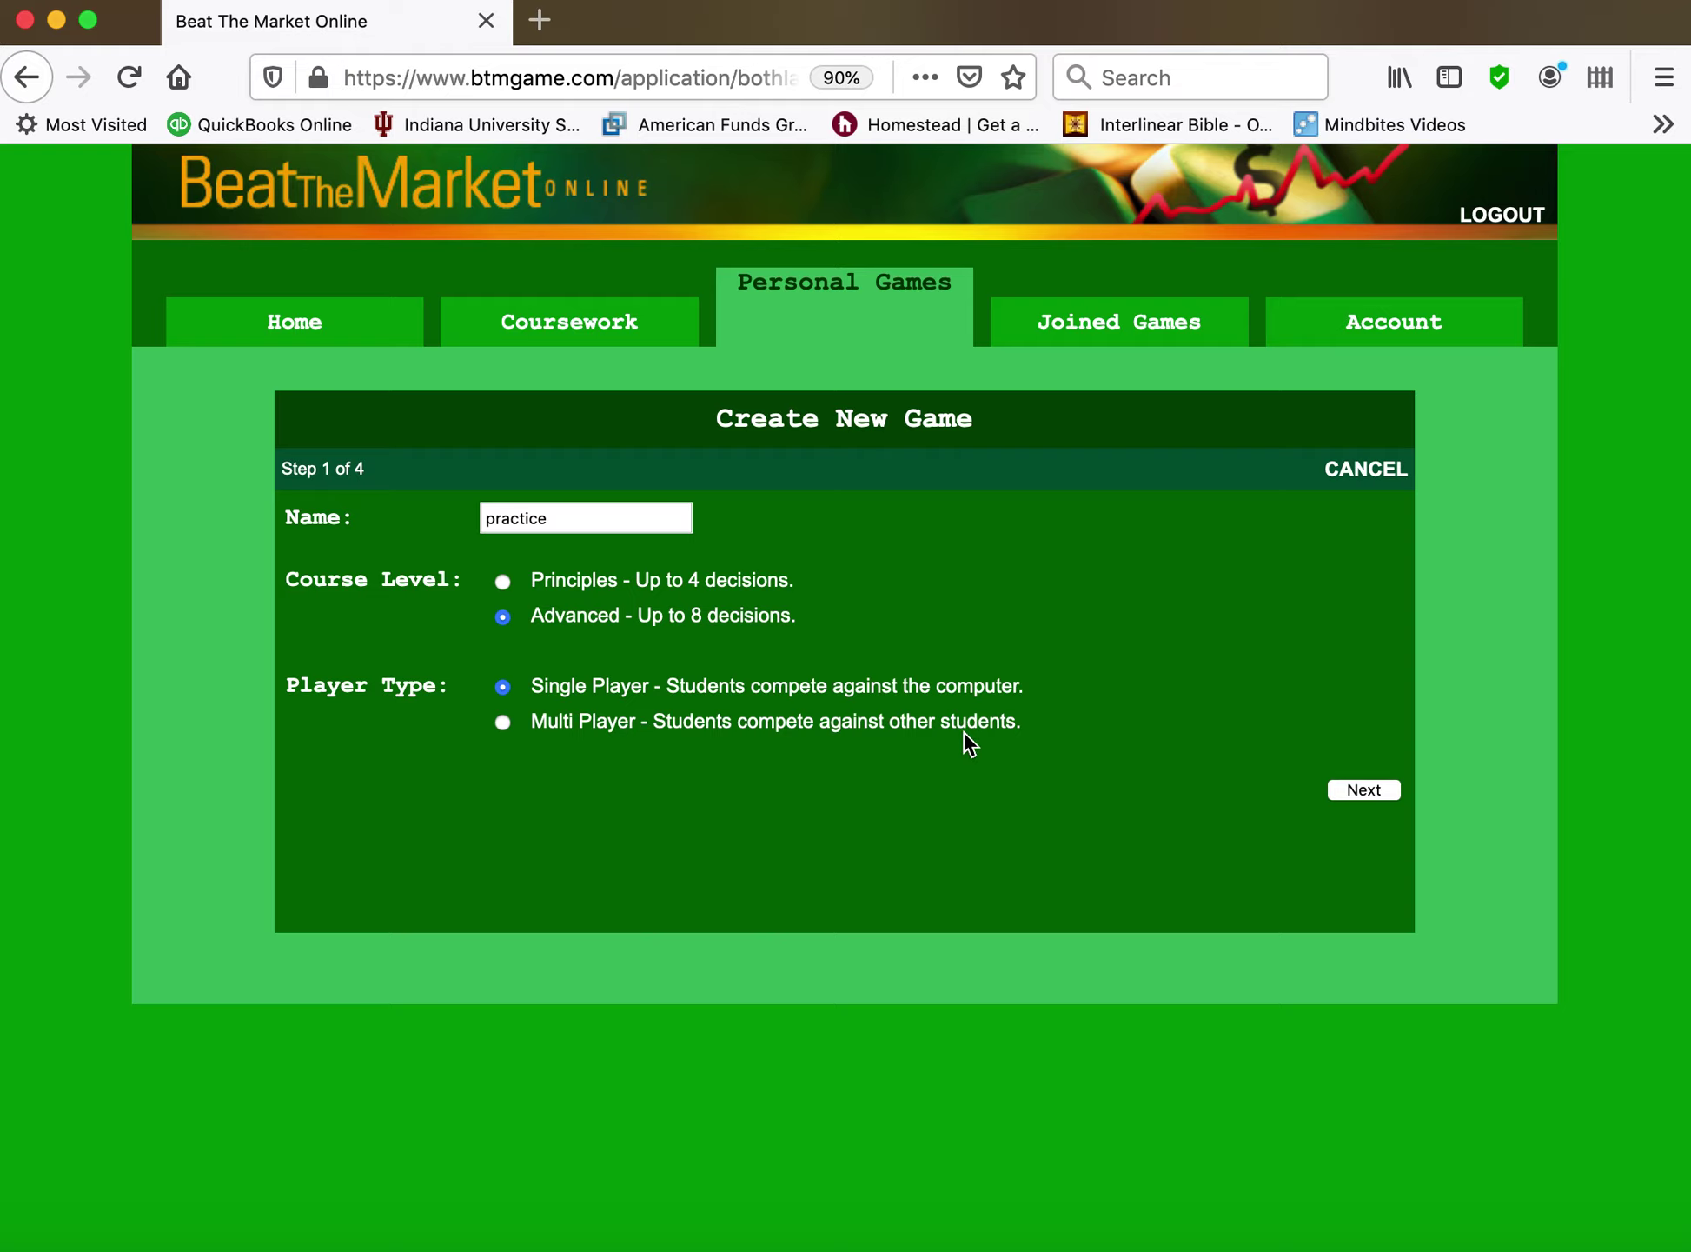
{"action": "left_click", "coordinate": [1364, 789]}
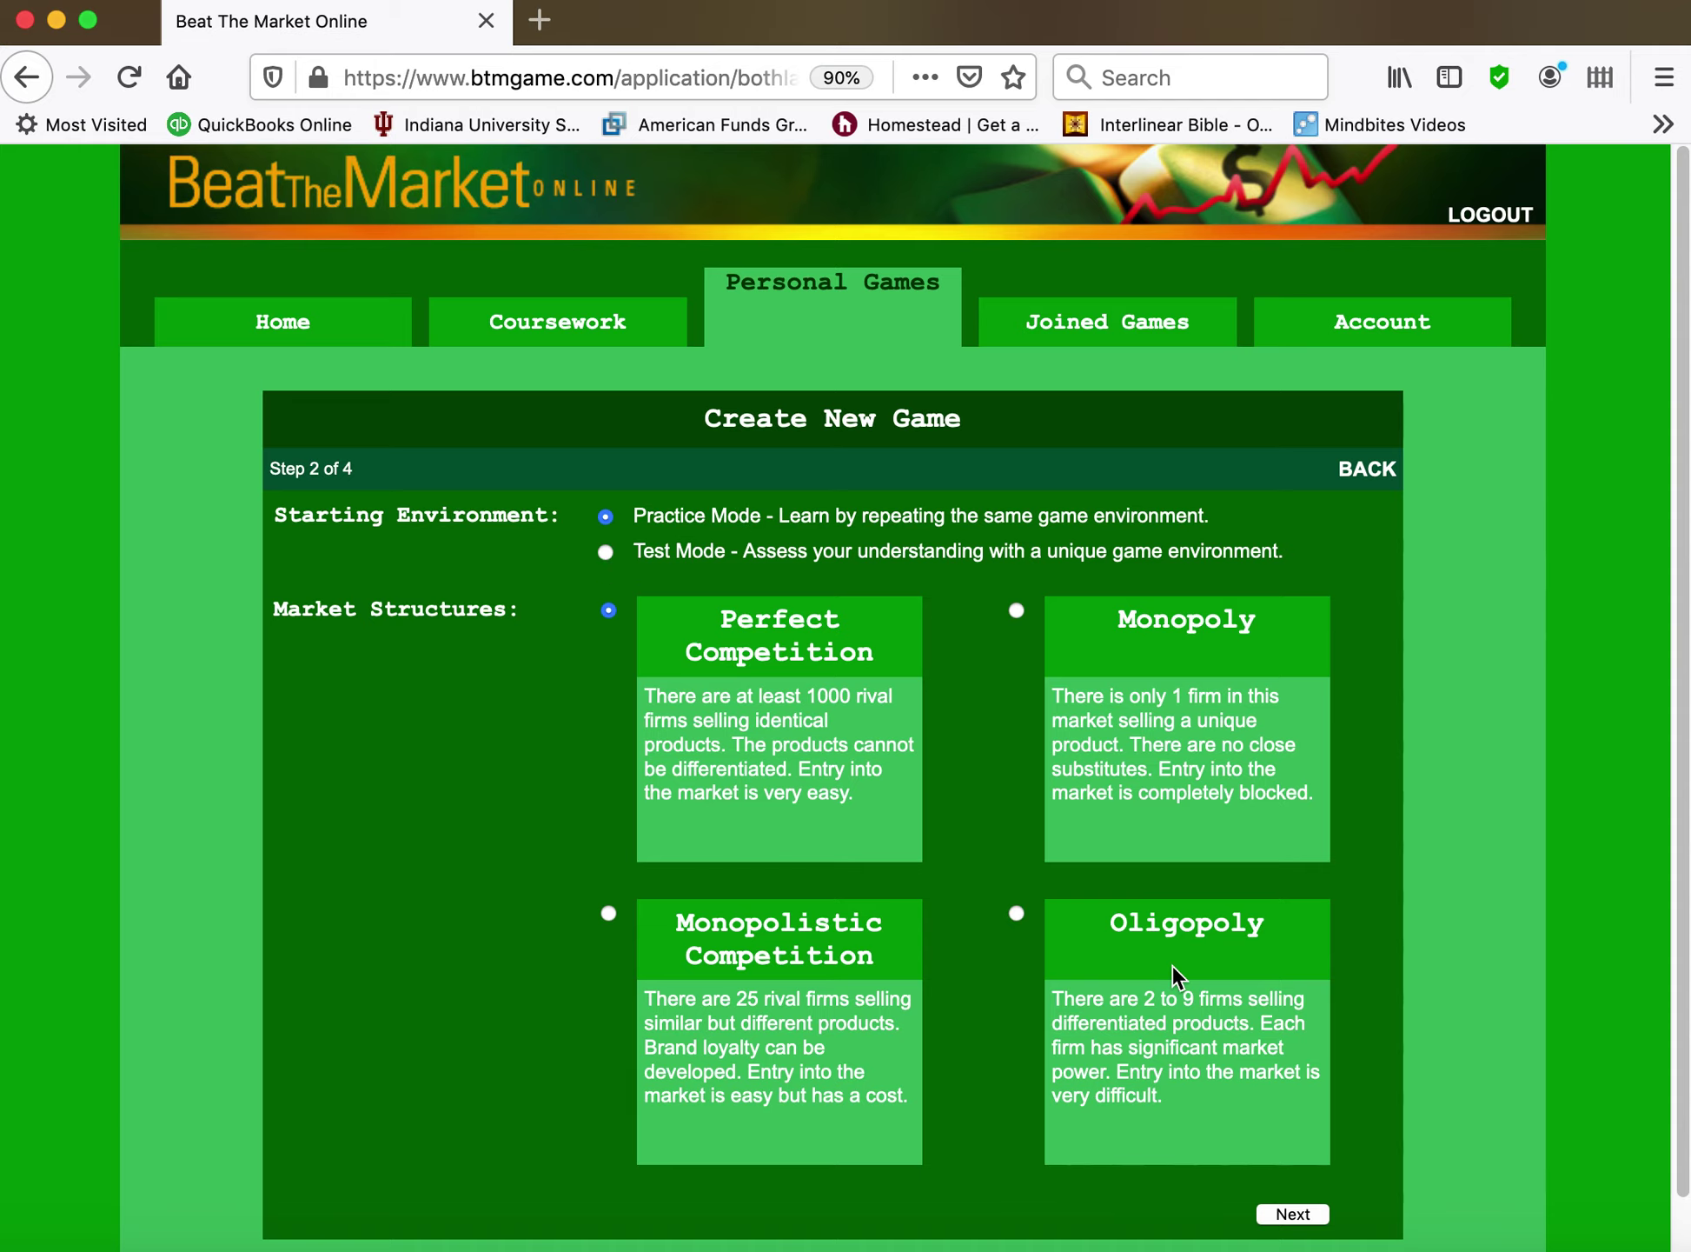
Accept Practice Mode, Perfect Competition, random events and the Stable macroeconomy, choose learning Level 2 with 8 quarters, and create the game
{"action": "left_click", "coordinate": [1292, 1215]}
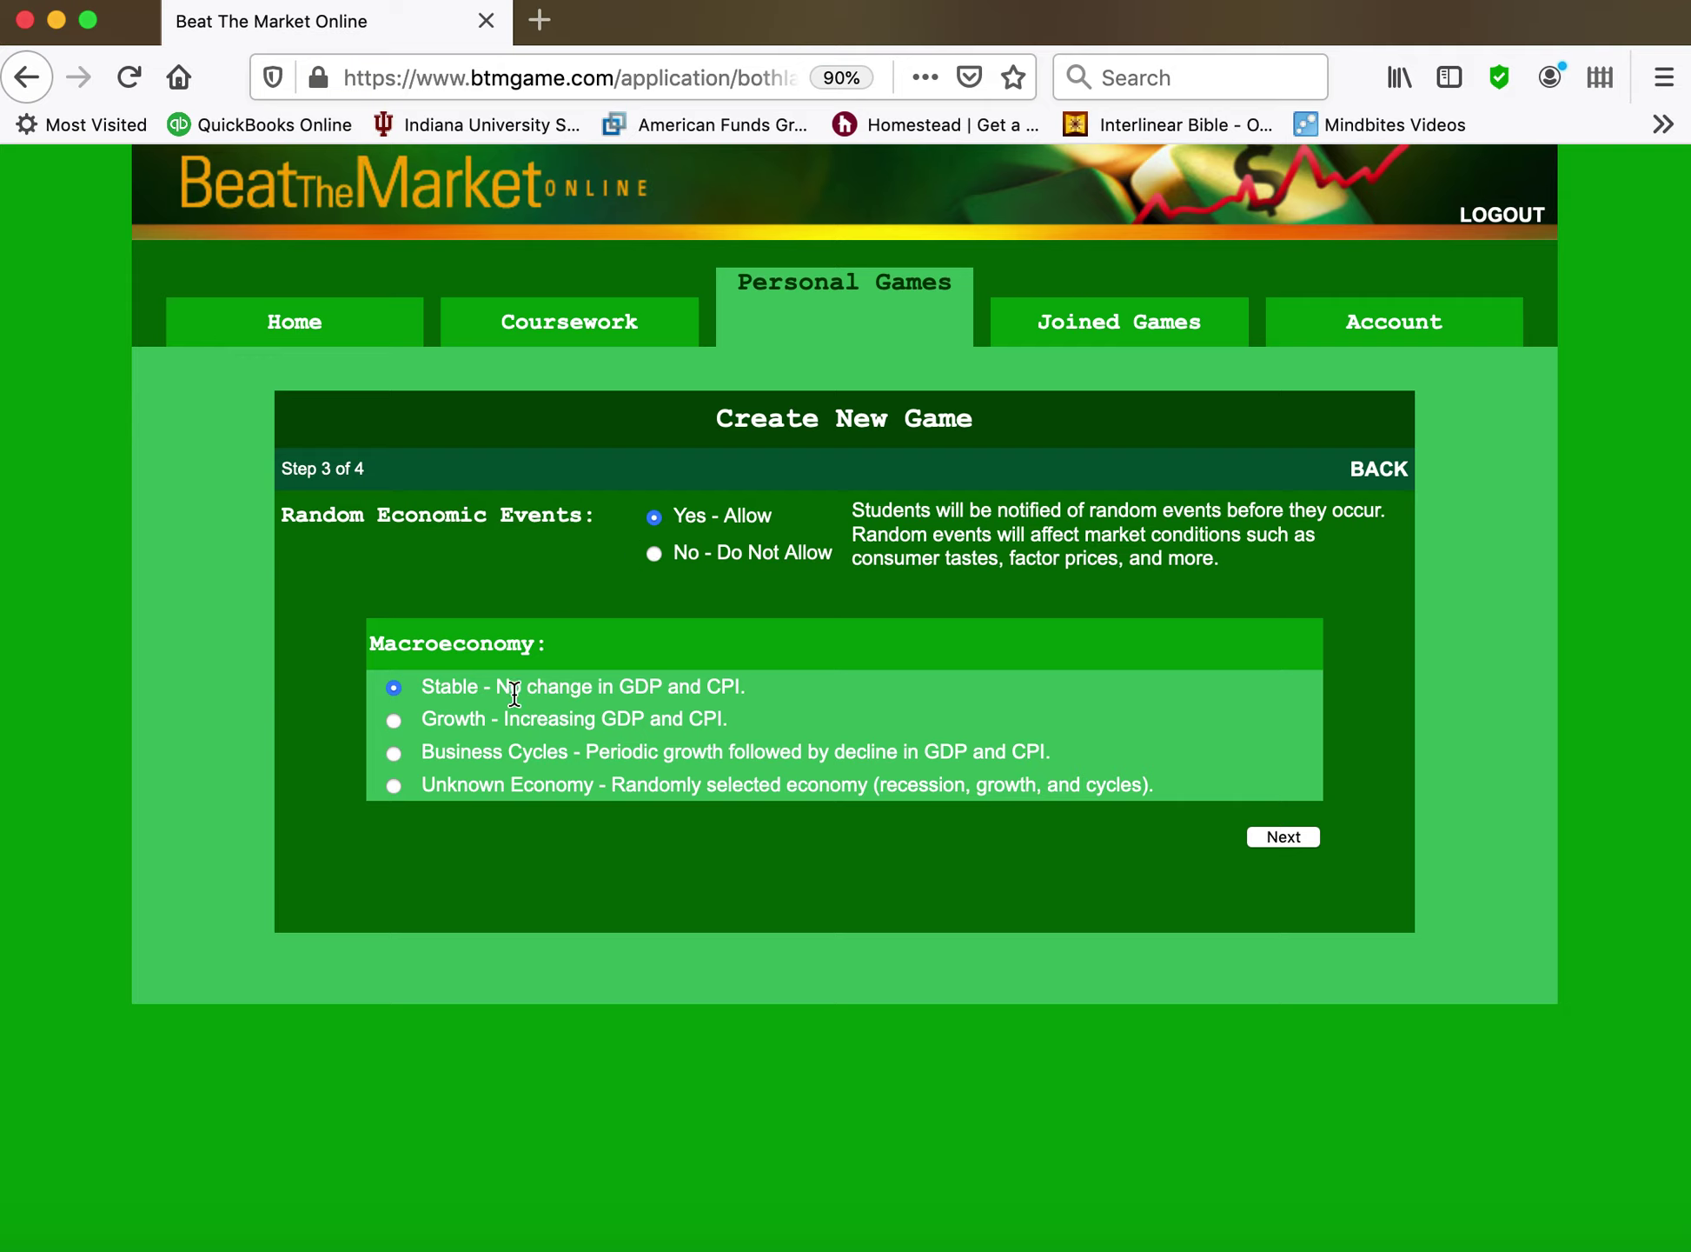
{"action": "left_click", "coordinate": [1277, 835]}
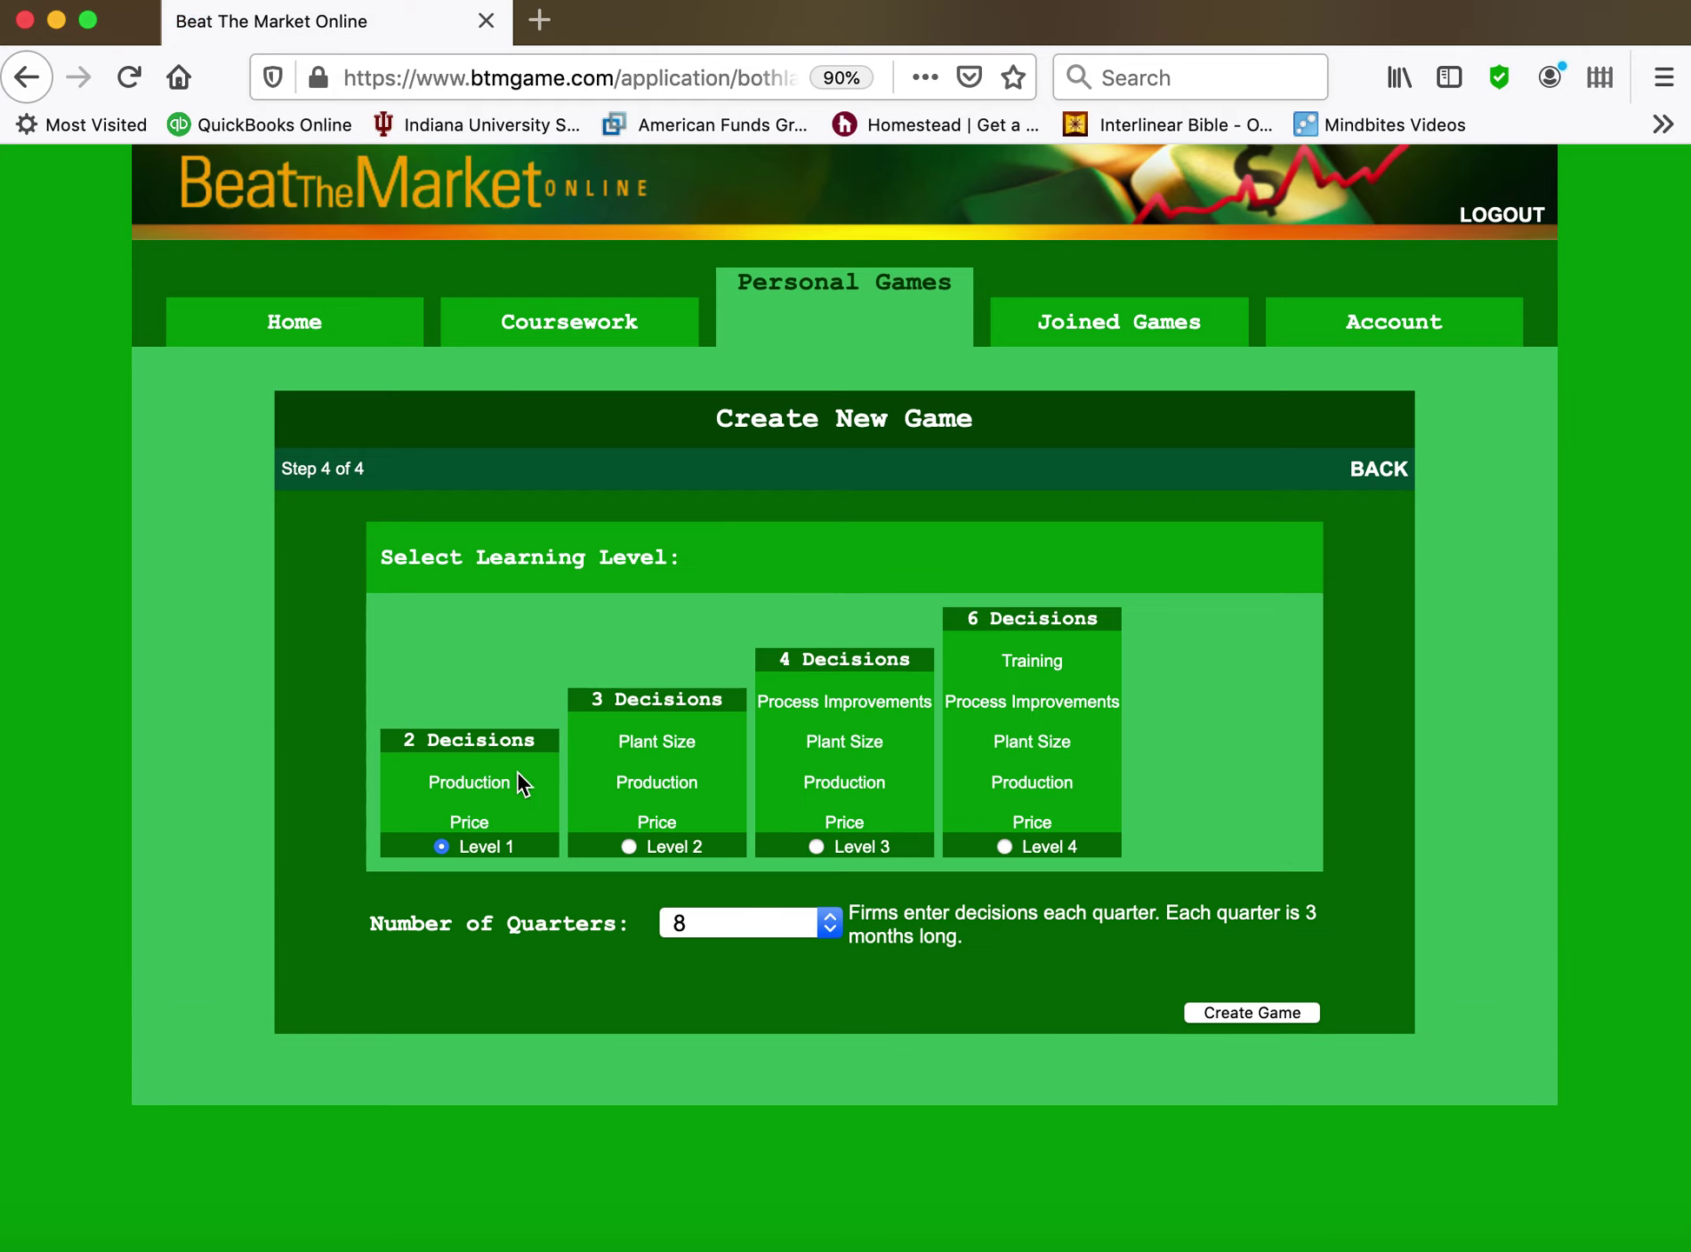
{"action": "left_click", "coordinate": [631, 846]}
{"action": "left_click", "coordinate": [827, 924]}
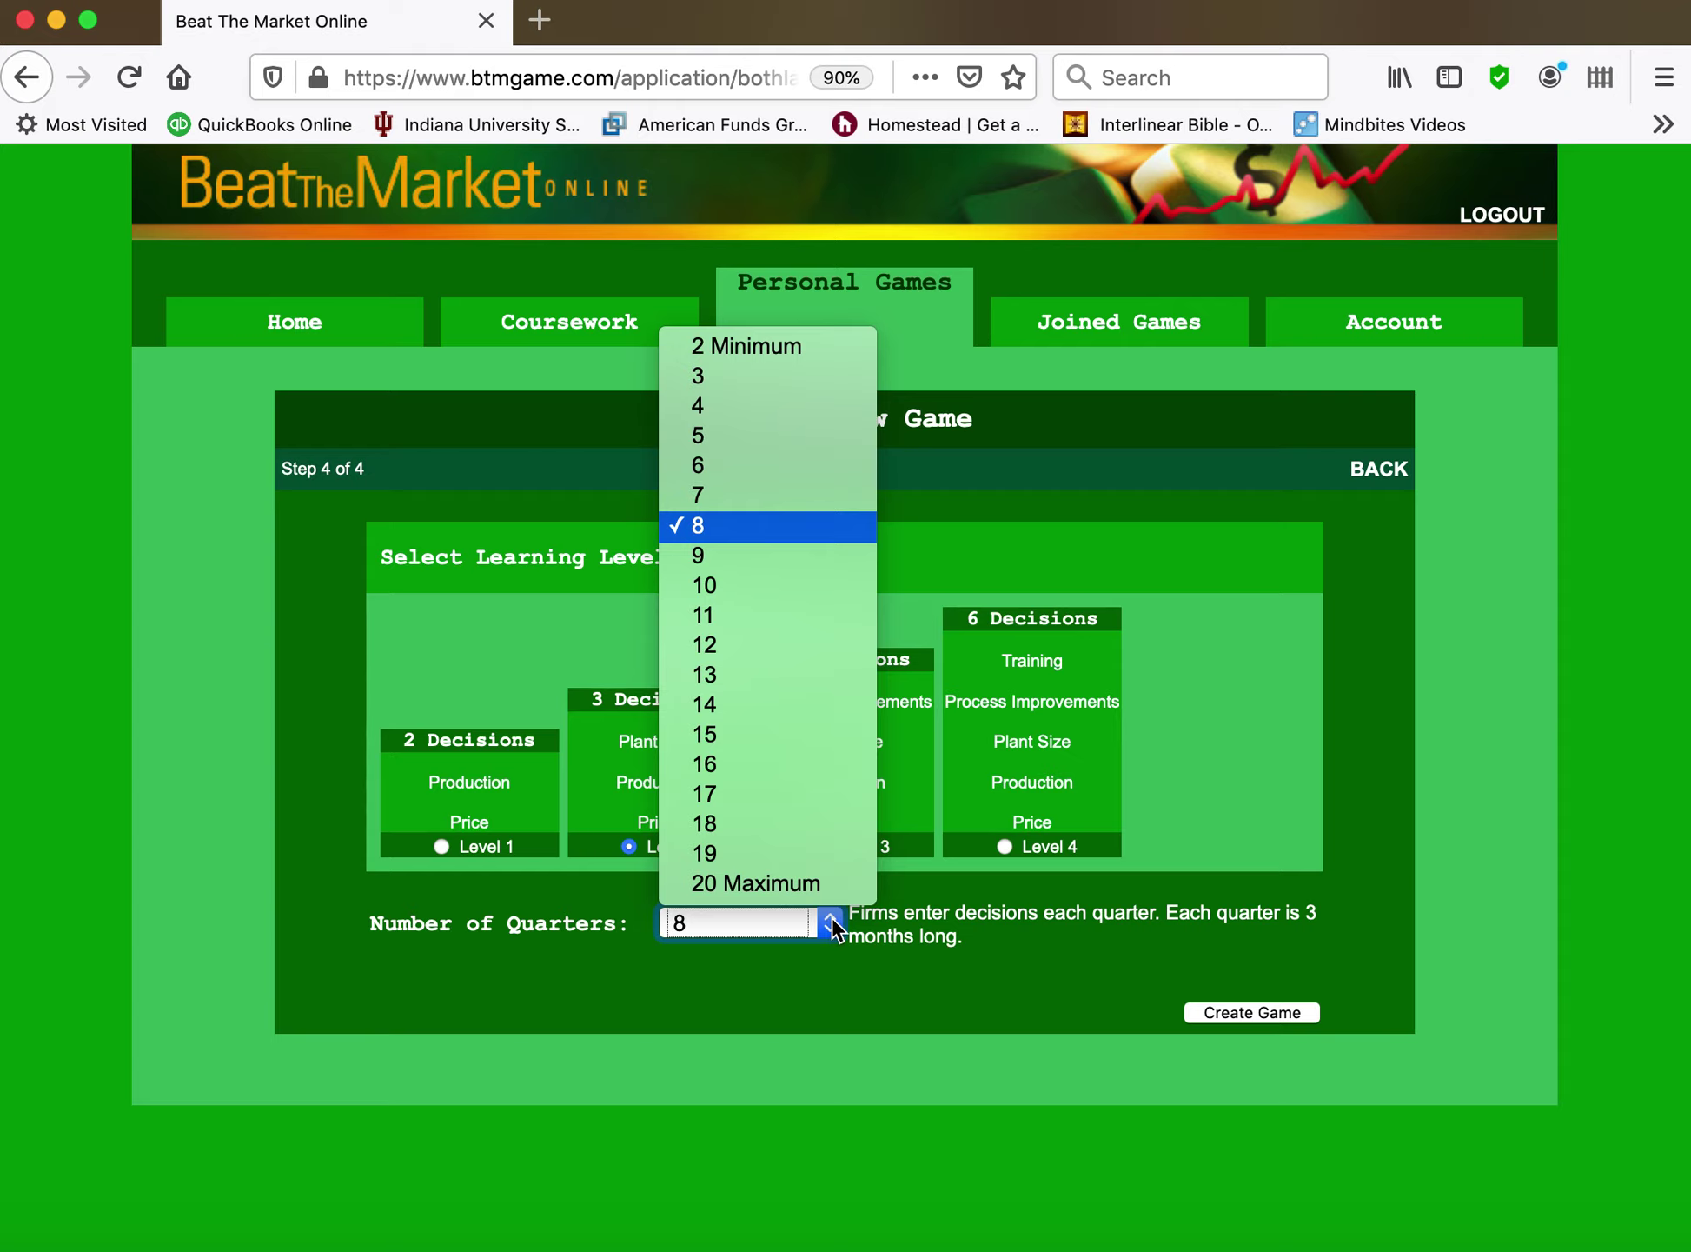
{"action": "left_click", "coordinate": [1041, 938]}
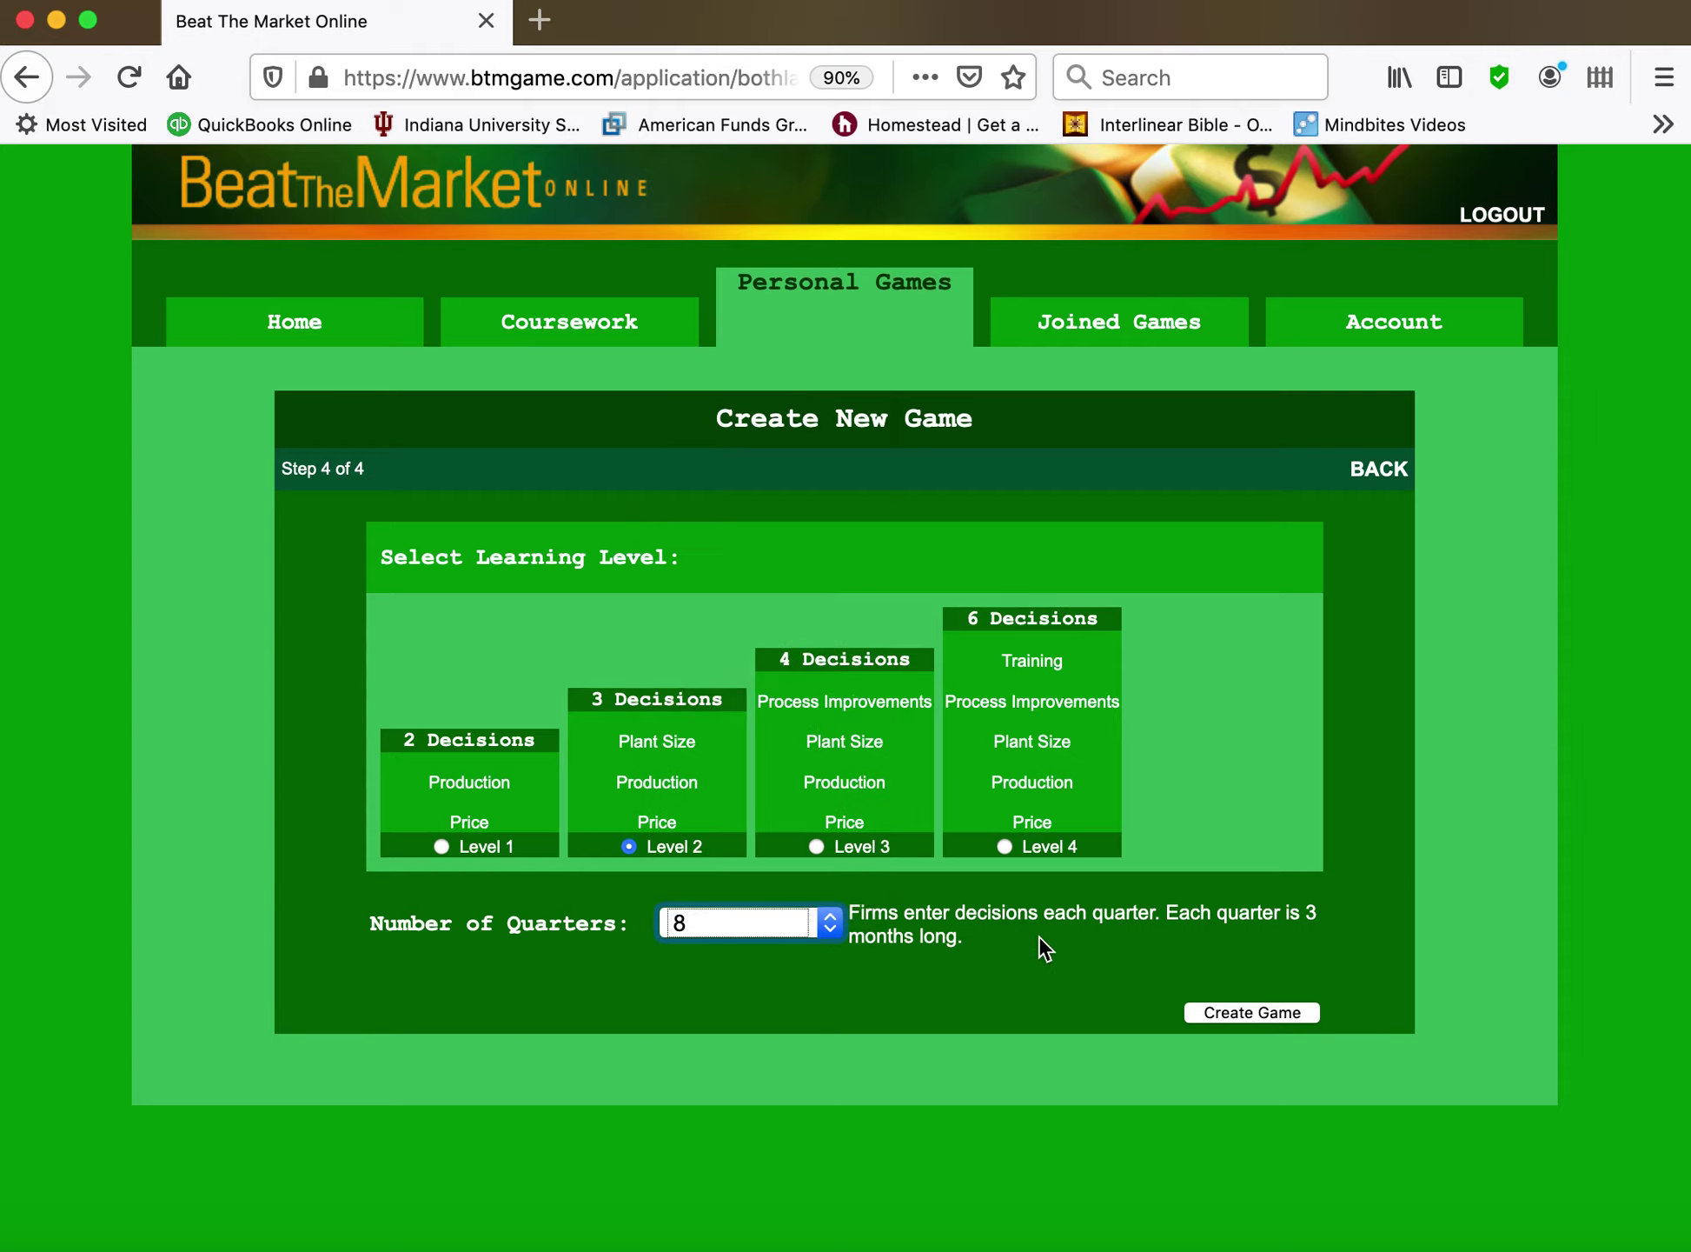
{"action": "left_click", "coordinate": [1247, 1010]}
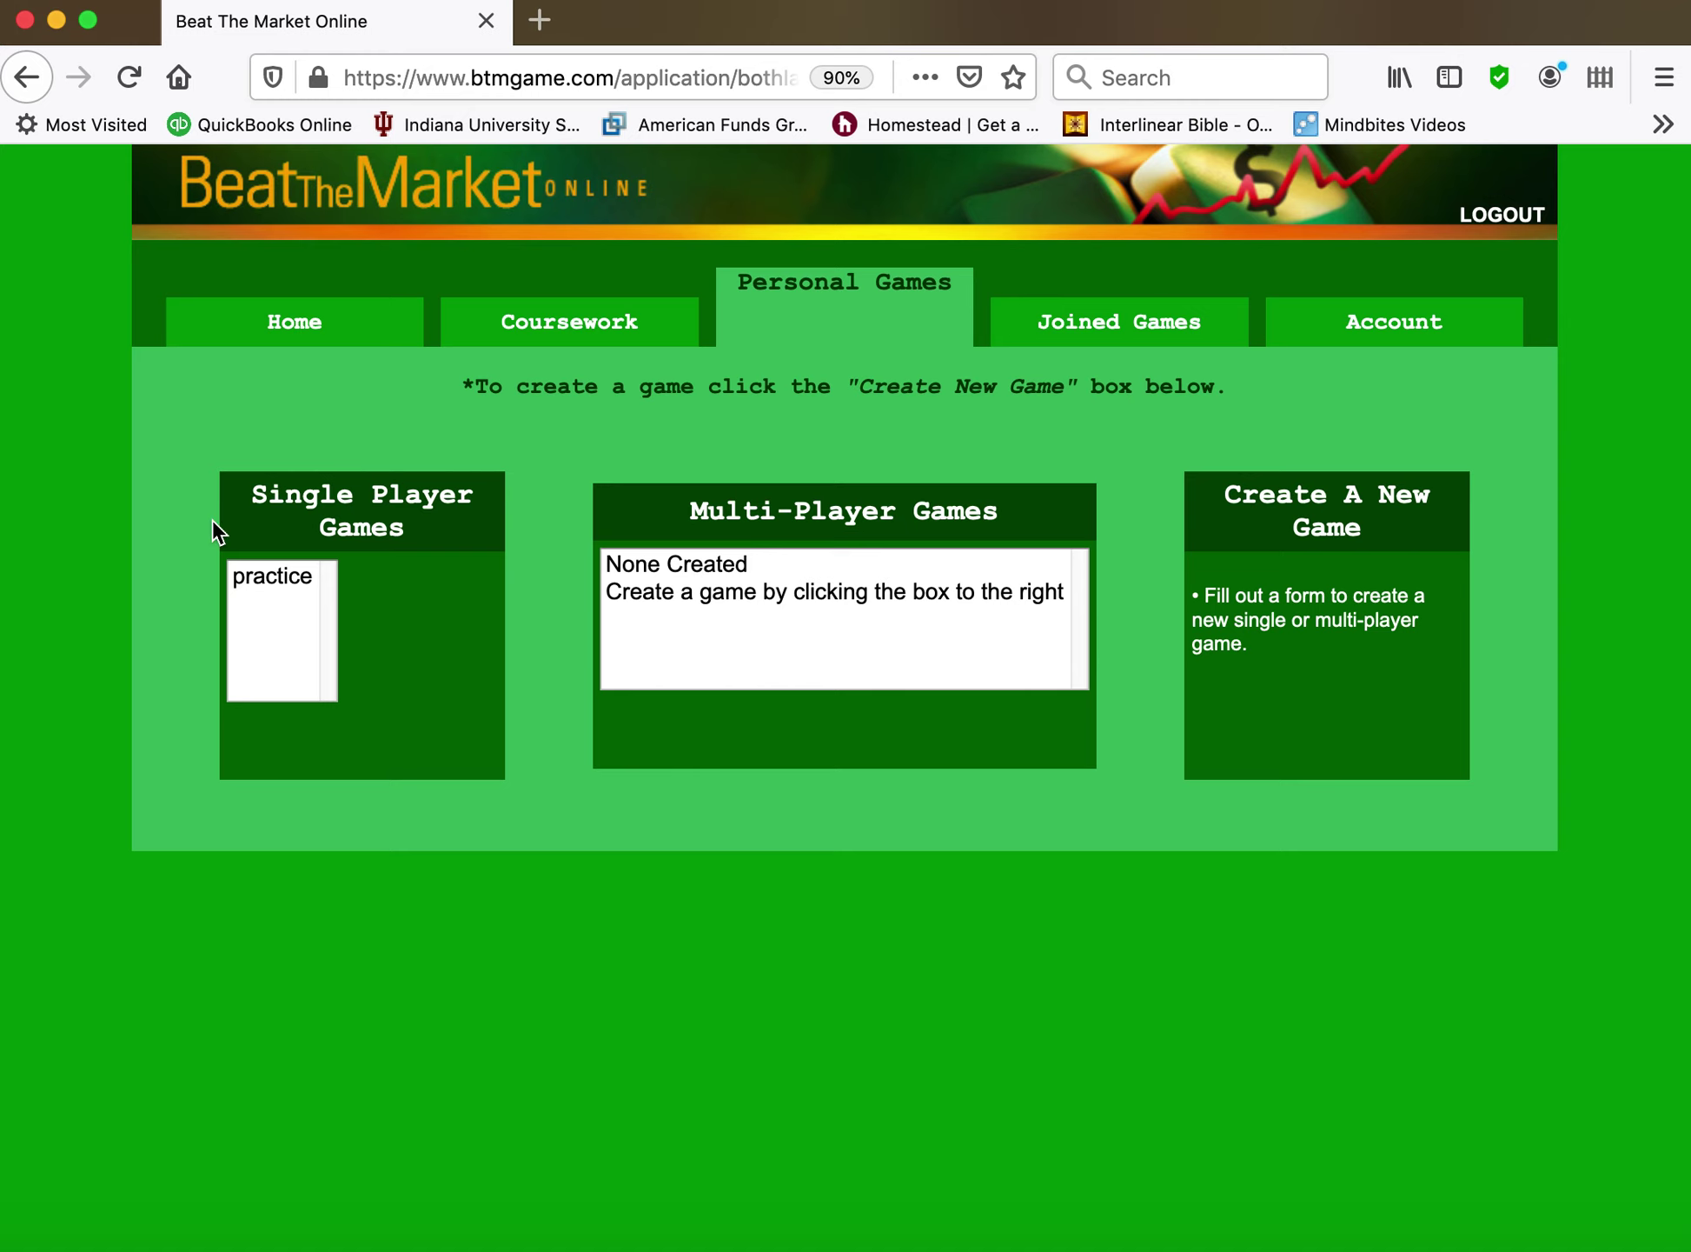
Open the single-player game "practice" and highlight its market type on the summary
{"action": "left_click", "coordinate": [284, 576]}
{"action": "left_click", "coordinate": [504, 683]}
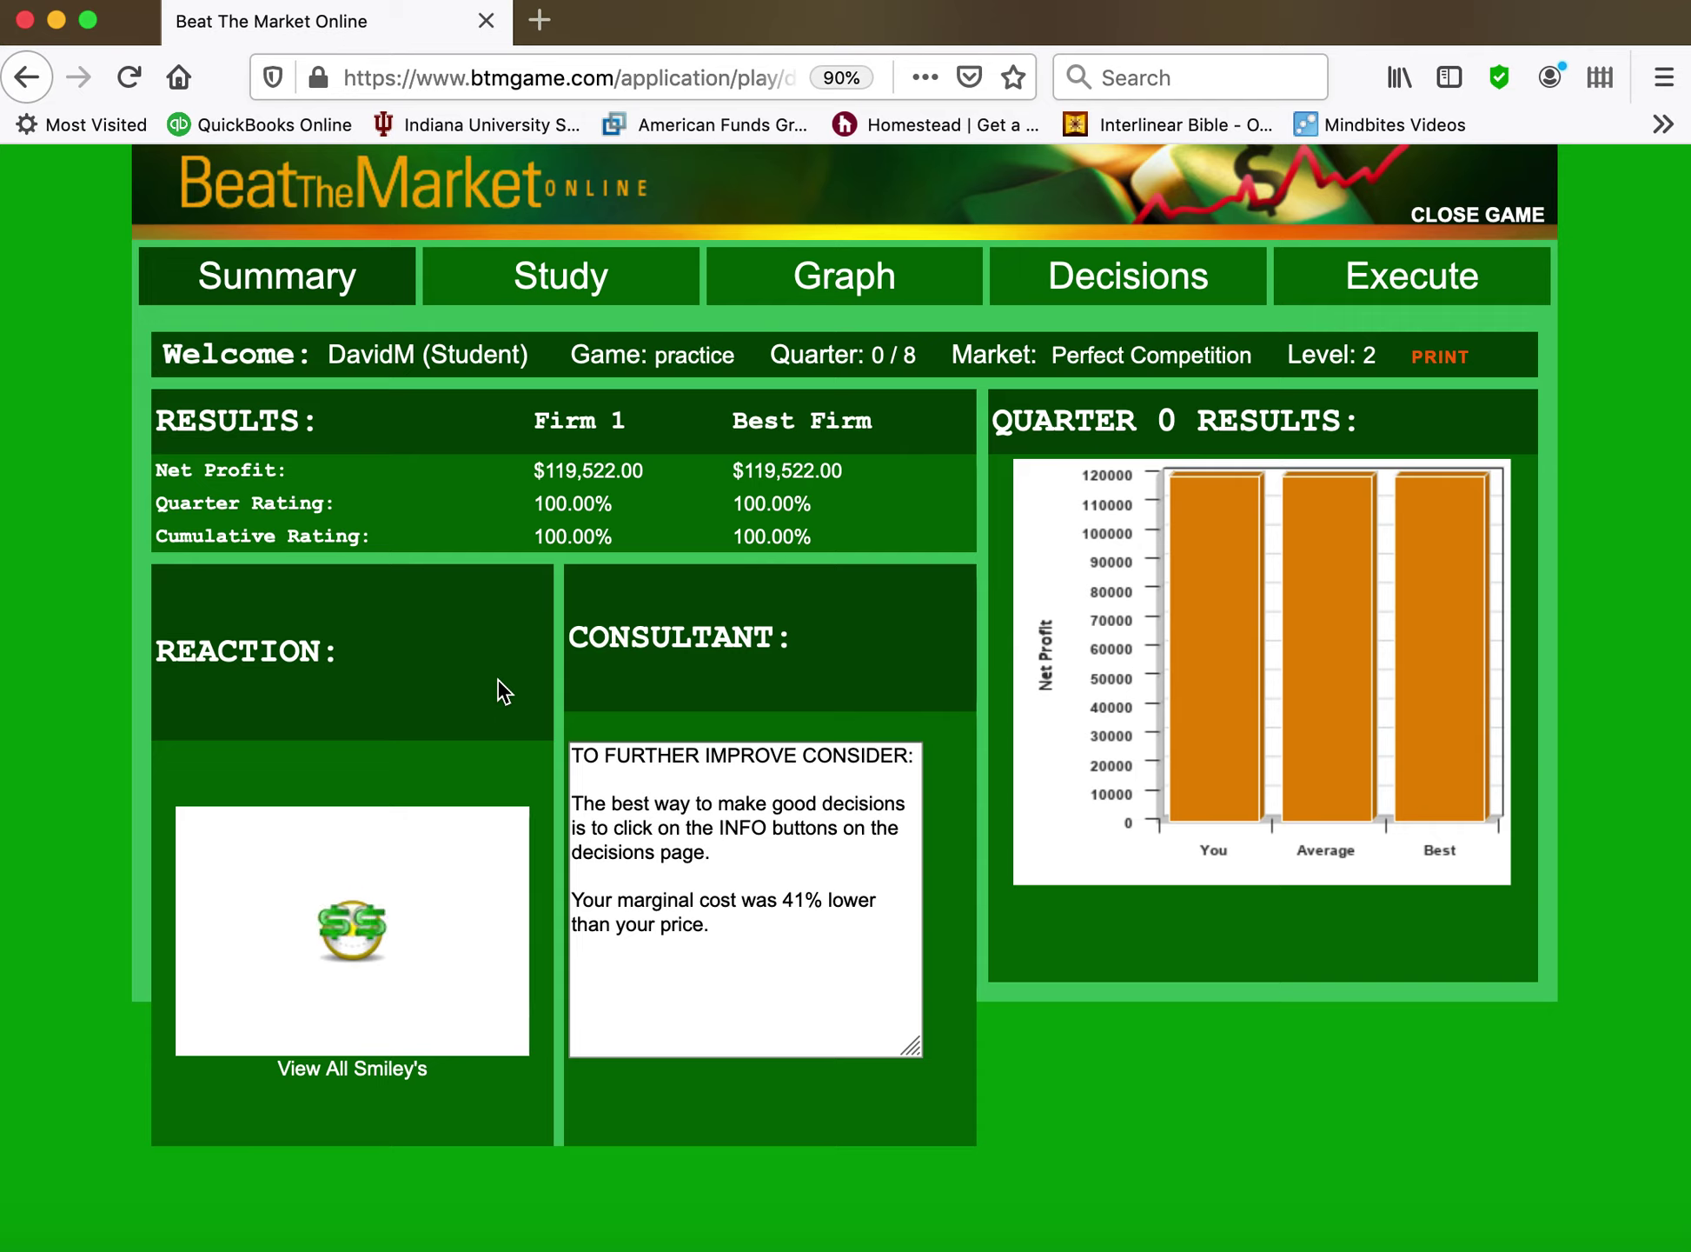
{"action": "left_click_drag", "start_coordinate": [1053, 353], "coordinate": [1264, 355]}
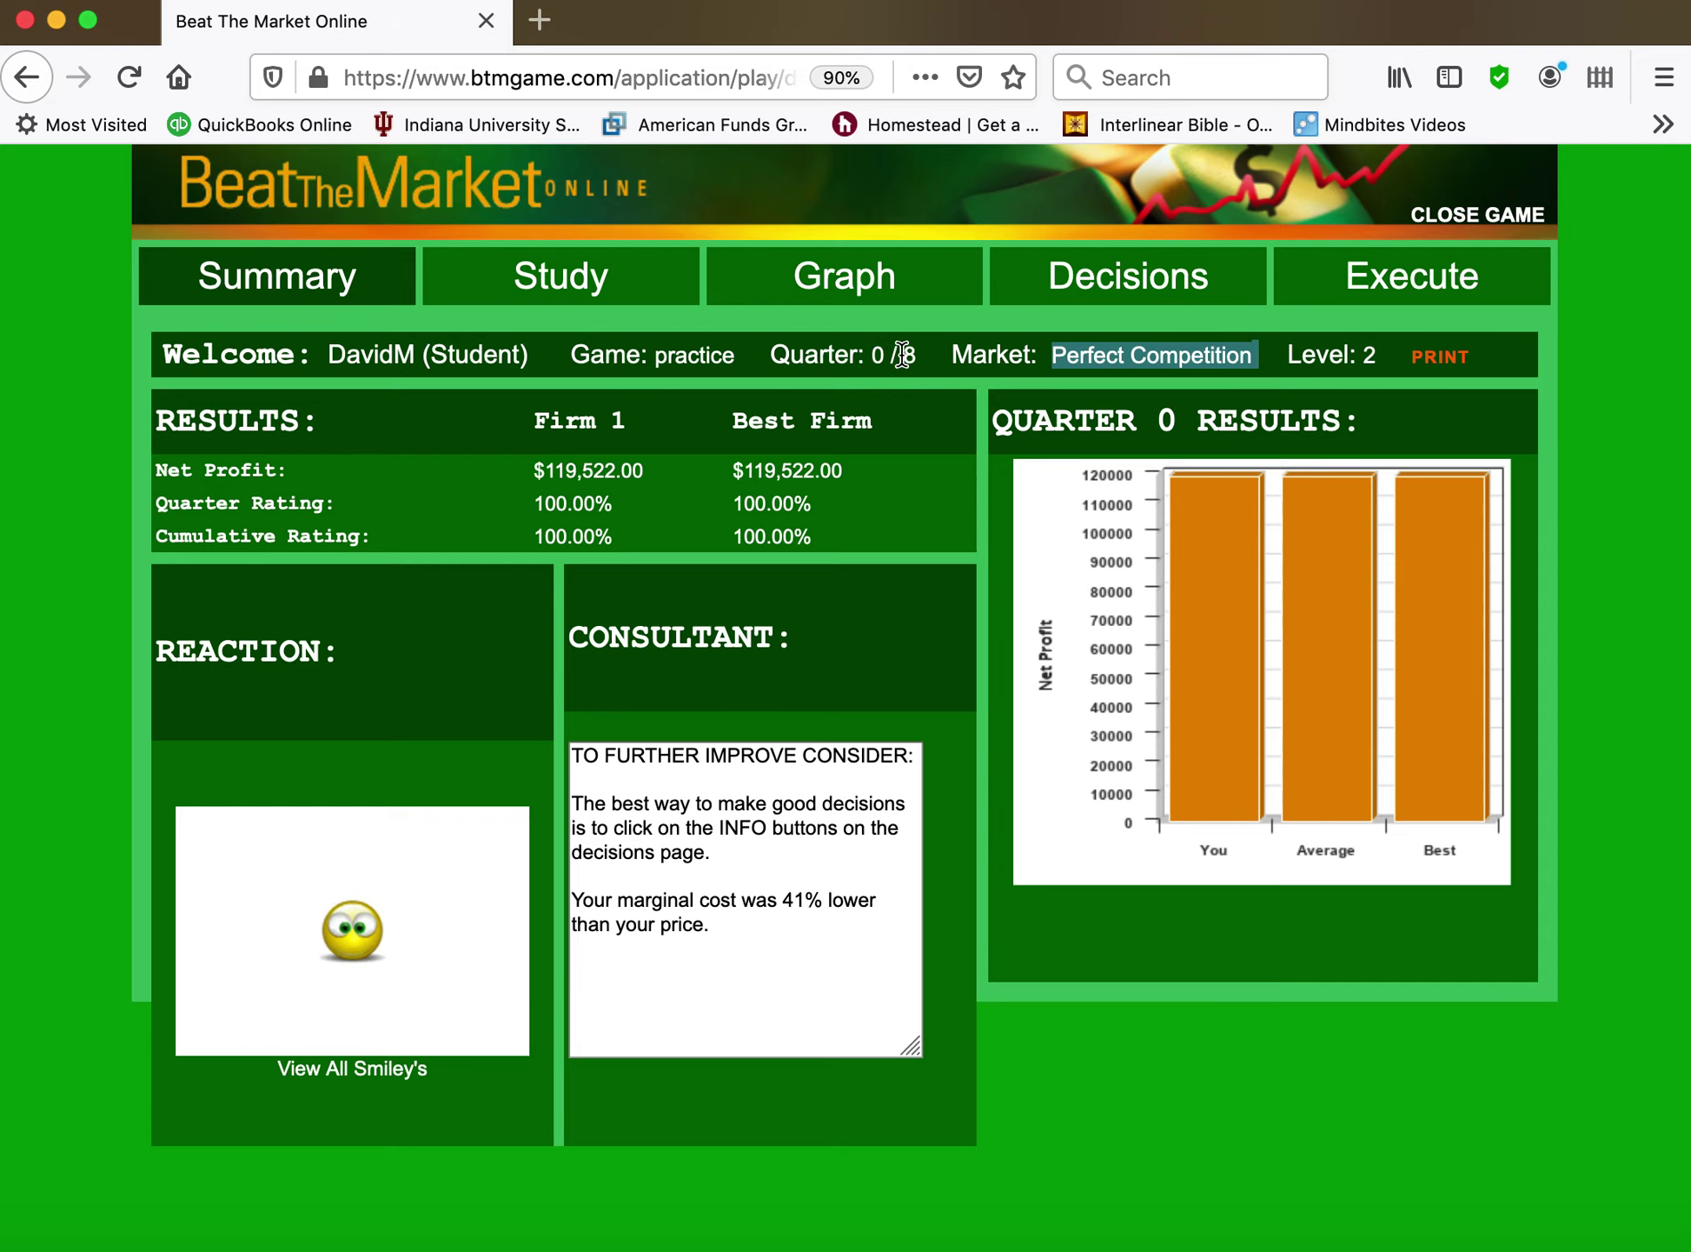
Review the study reports in turn: profit, demand and supply, market research and macroeconomic, and the competitive analysis of all listed firms
{"action": "left_click", "coordinate": [583, 277]}
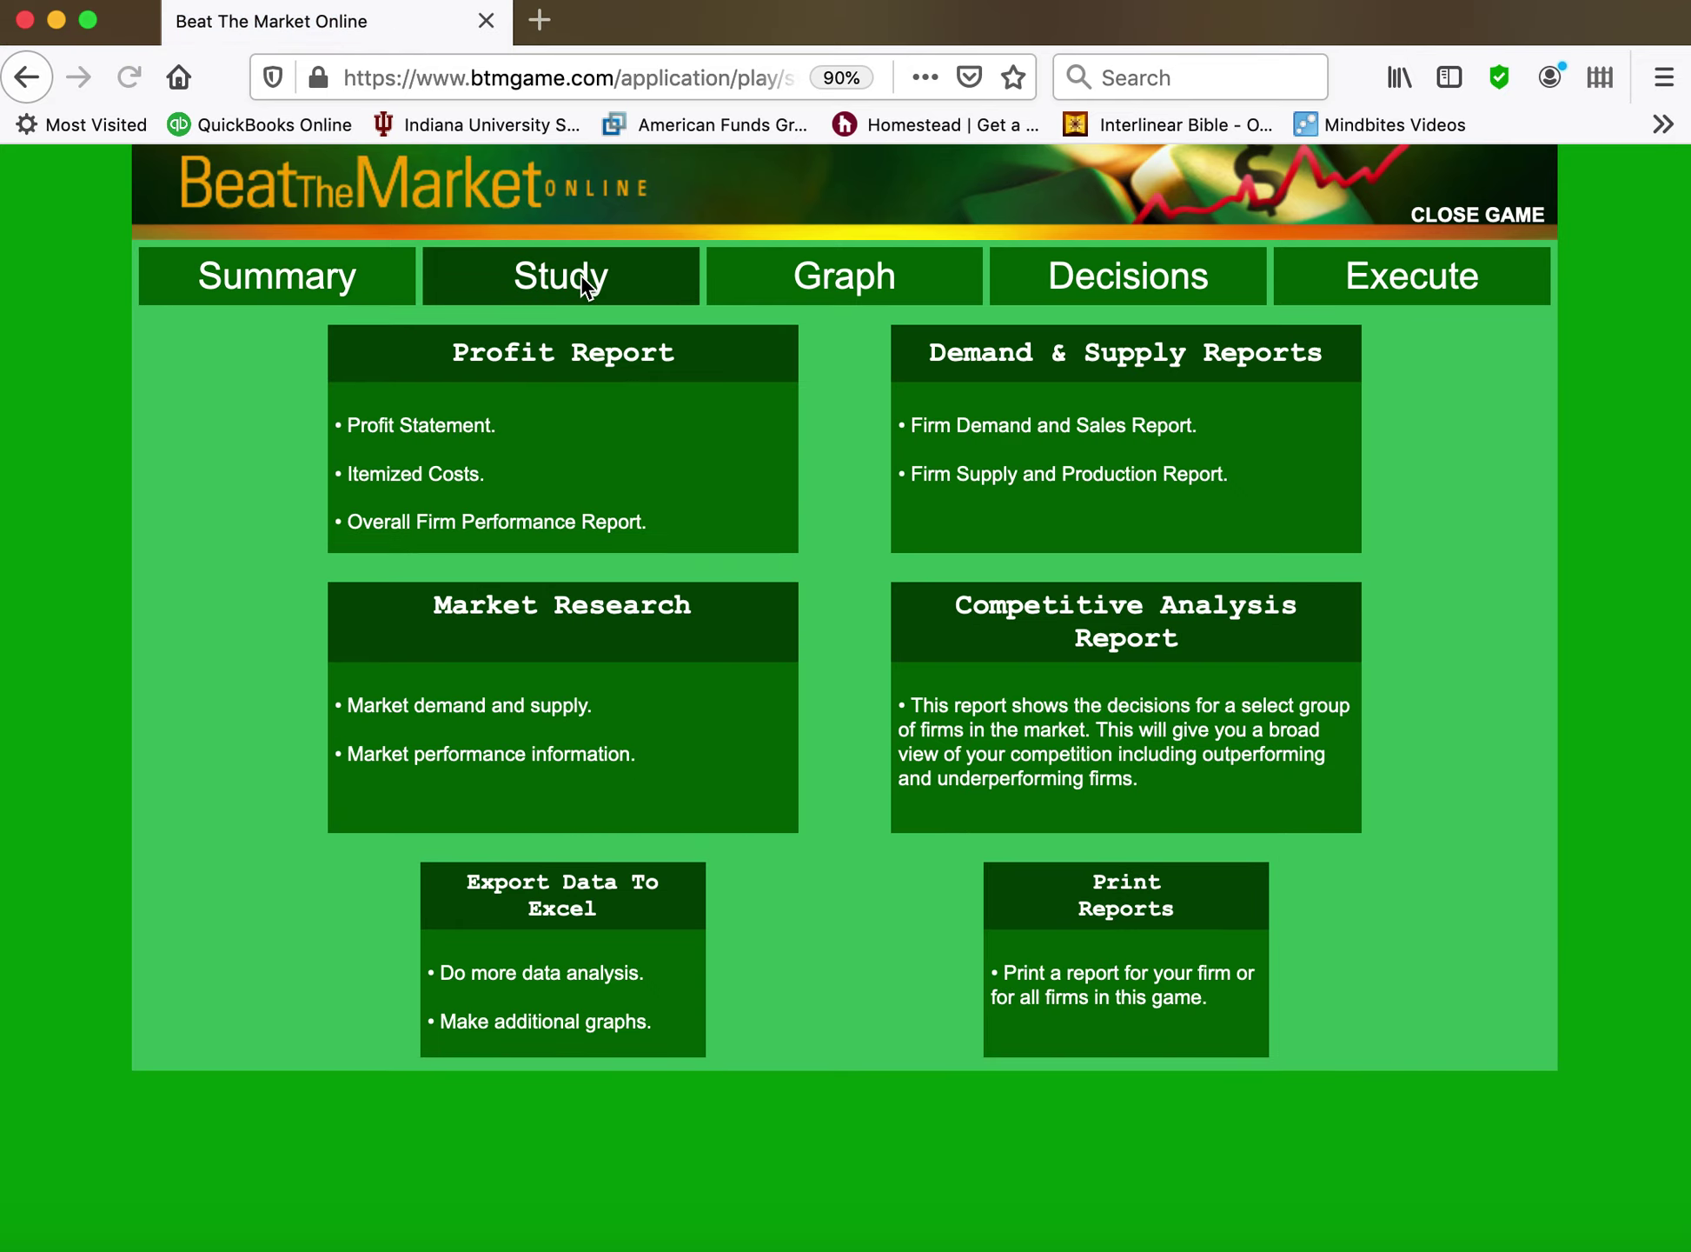
{"action": "left_click", "coordinate": [567, 363]}
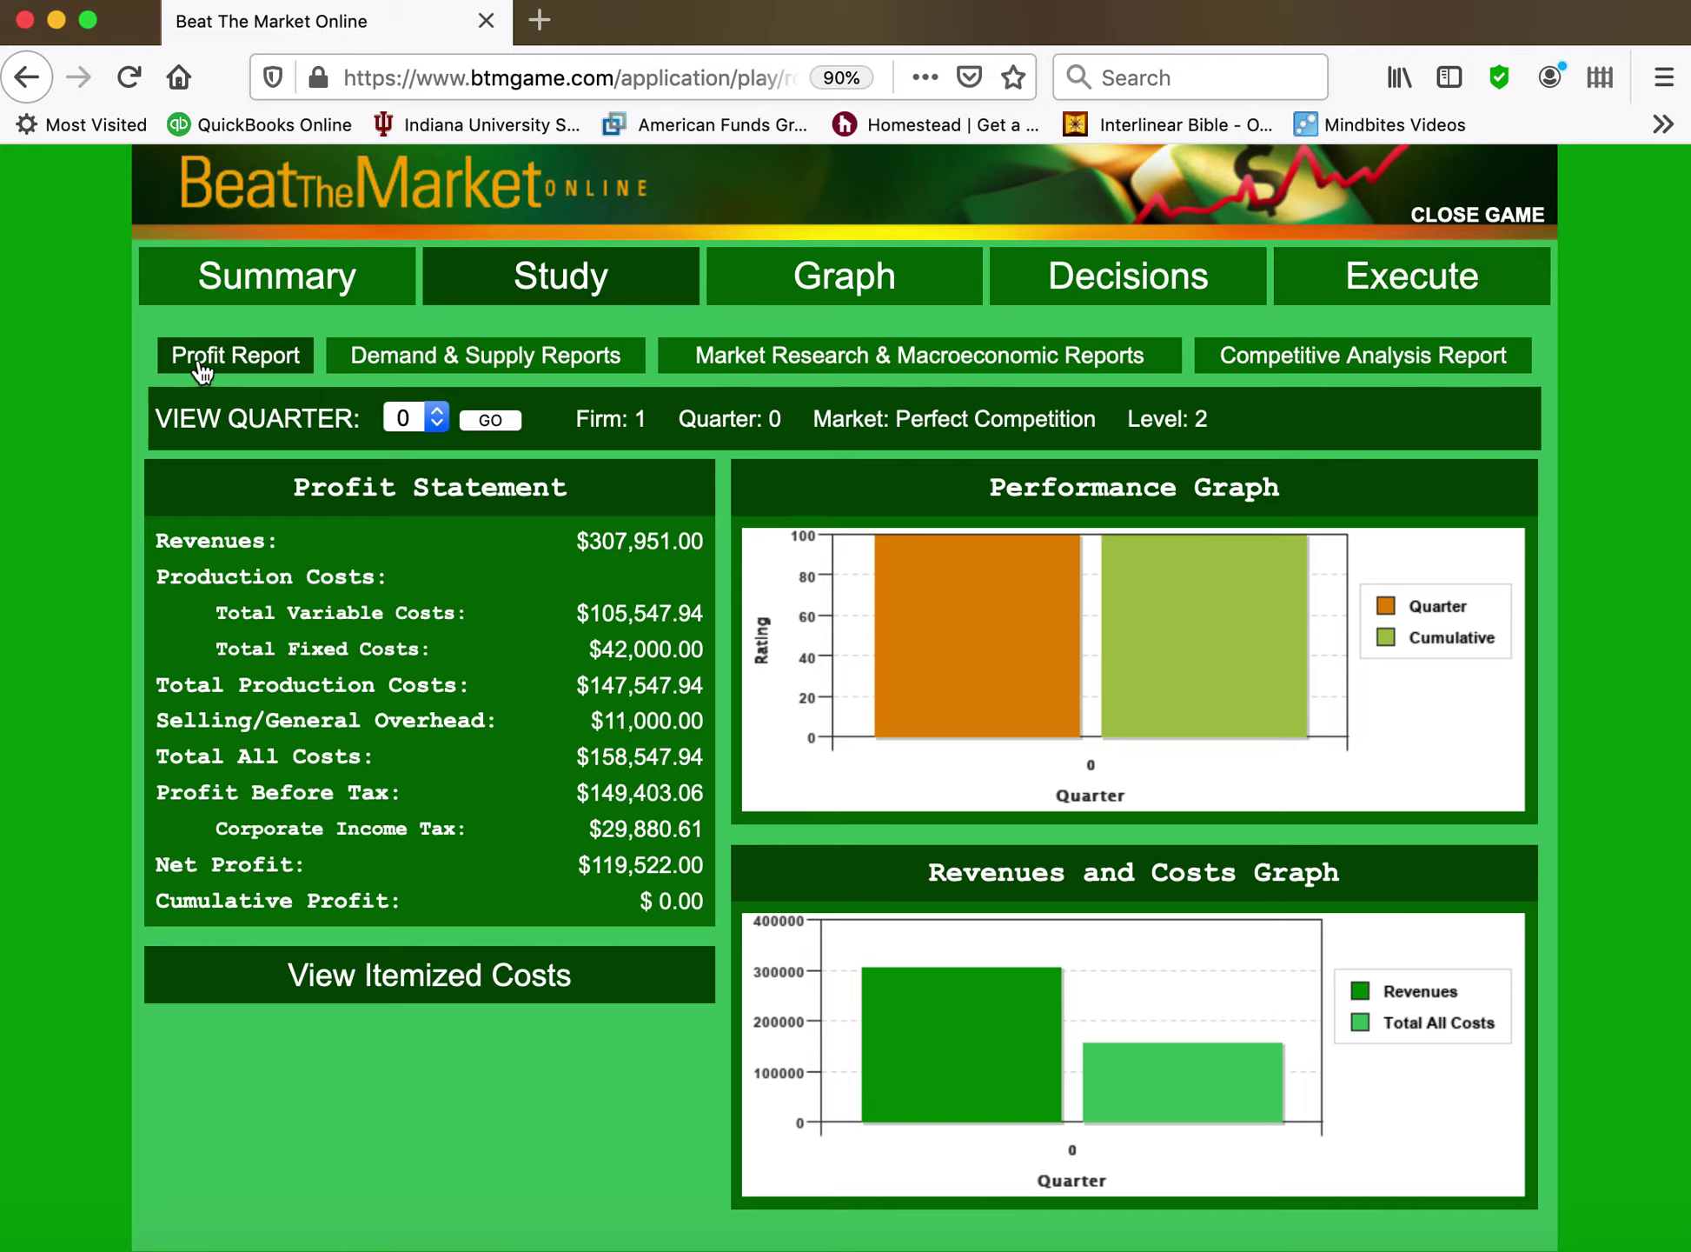
{"action": "left_click", "coordinate": [504, 365]}
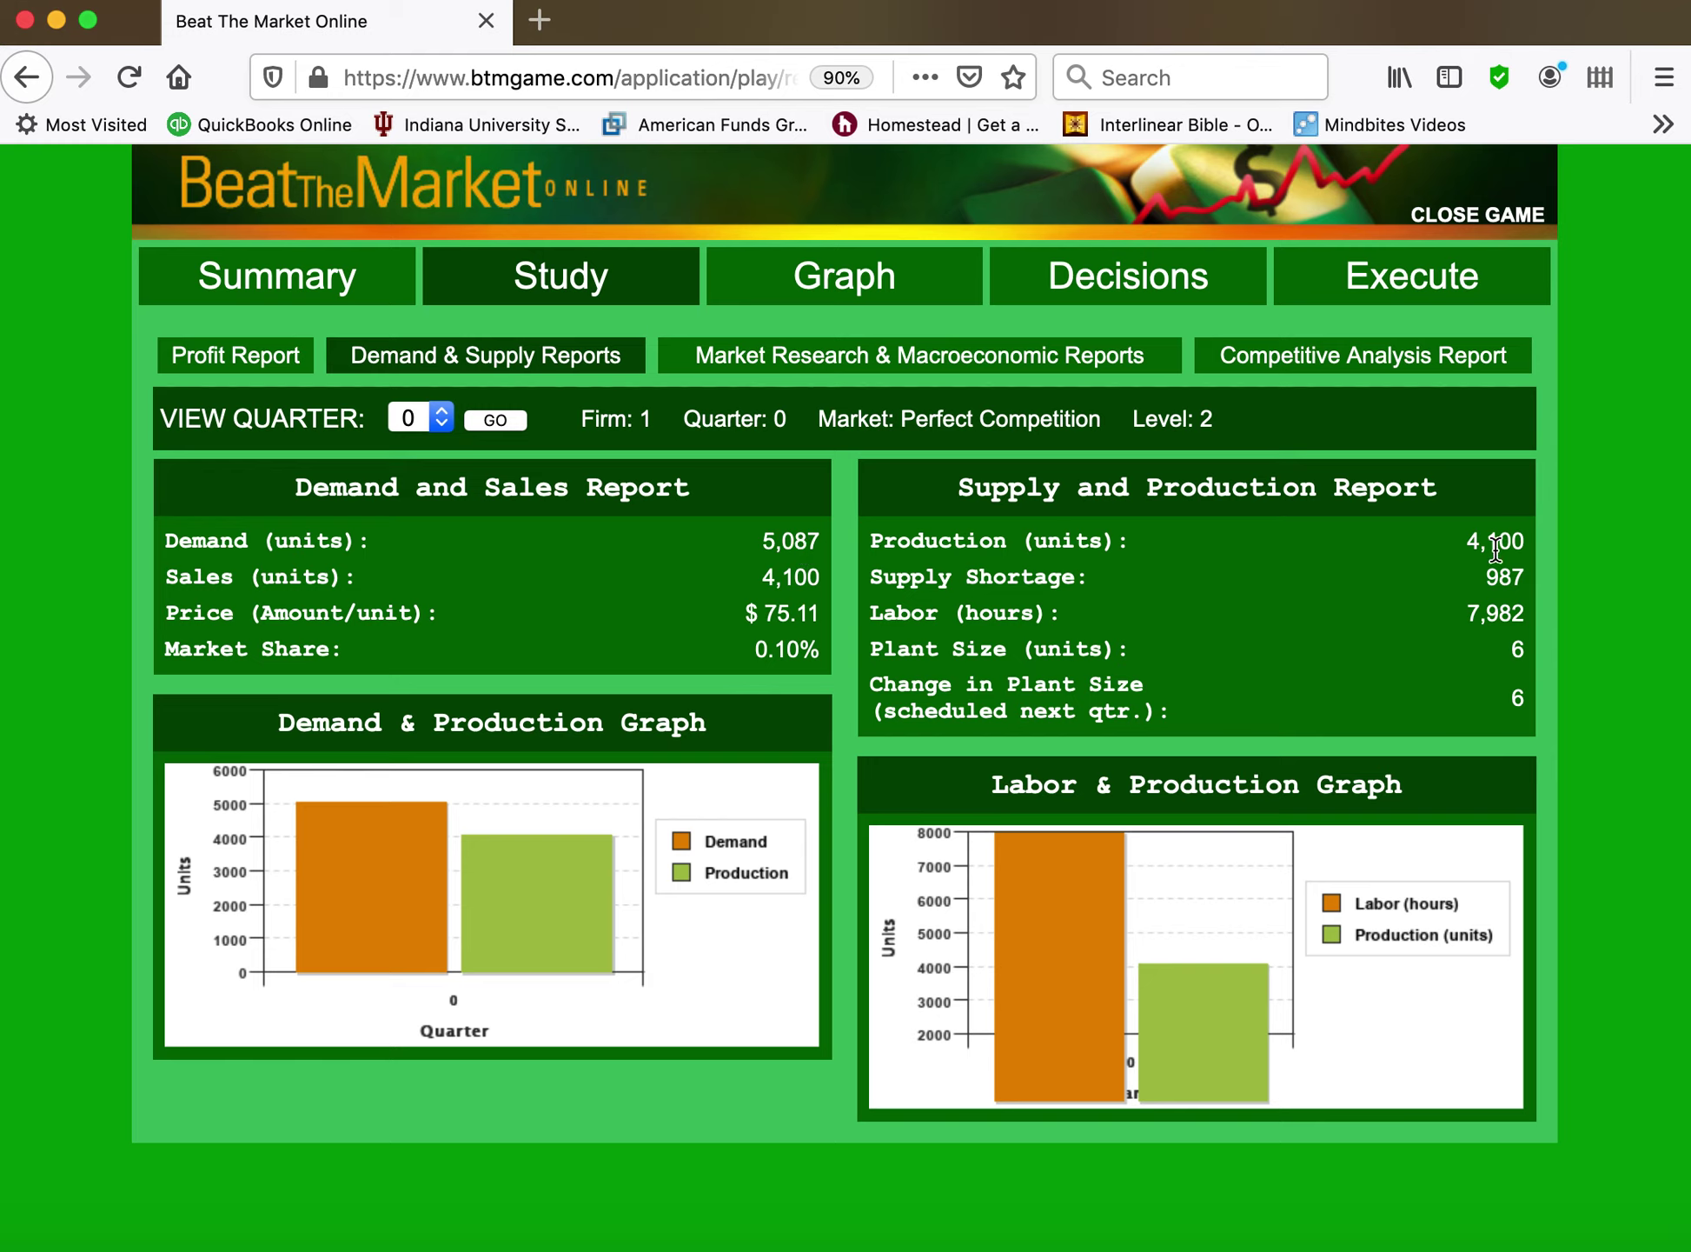
{"action": "left_click", "coordinate": [961, 357]}
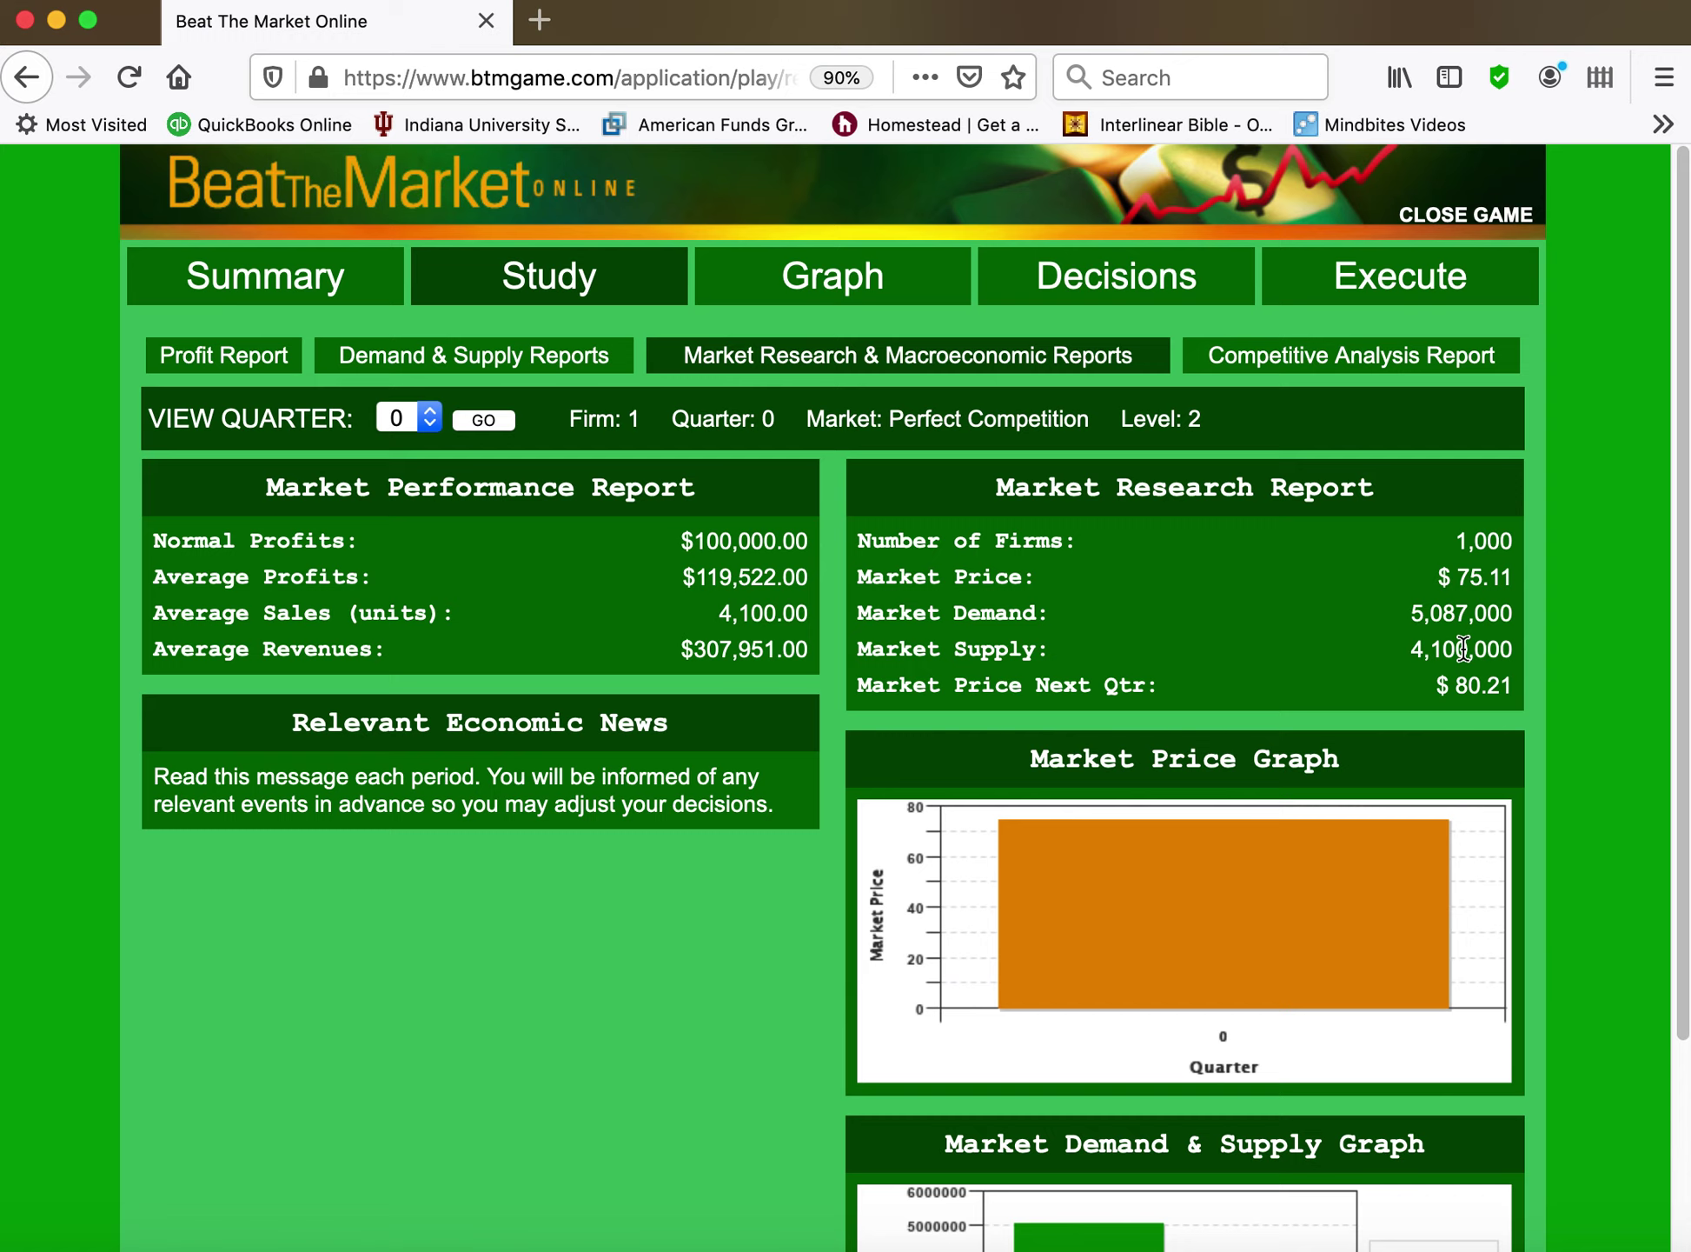
{"action": "left_click", "coordinate": [1252, 364]}
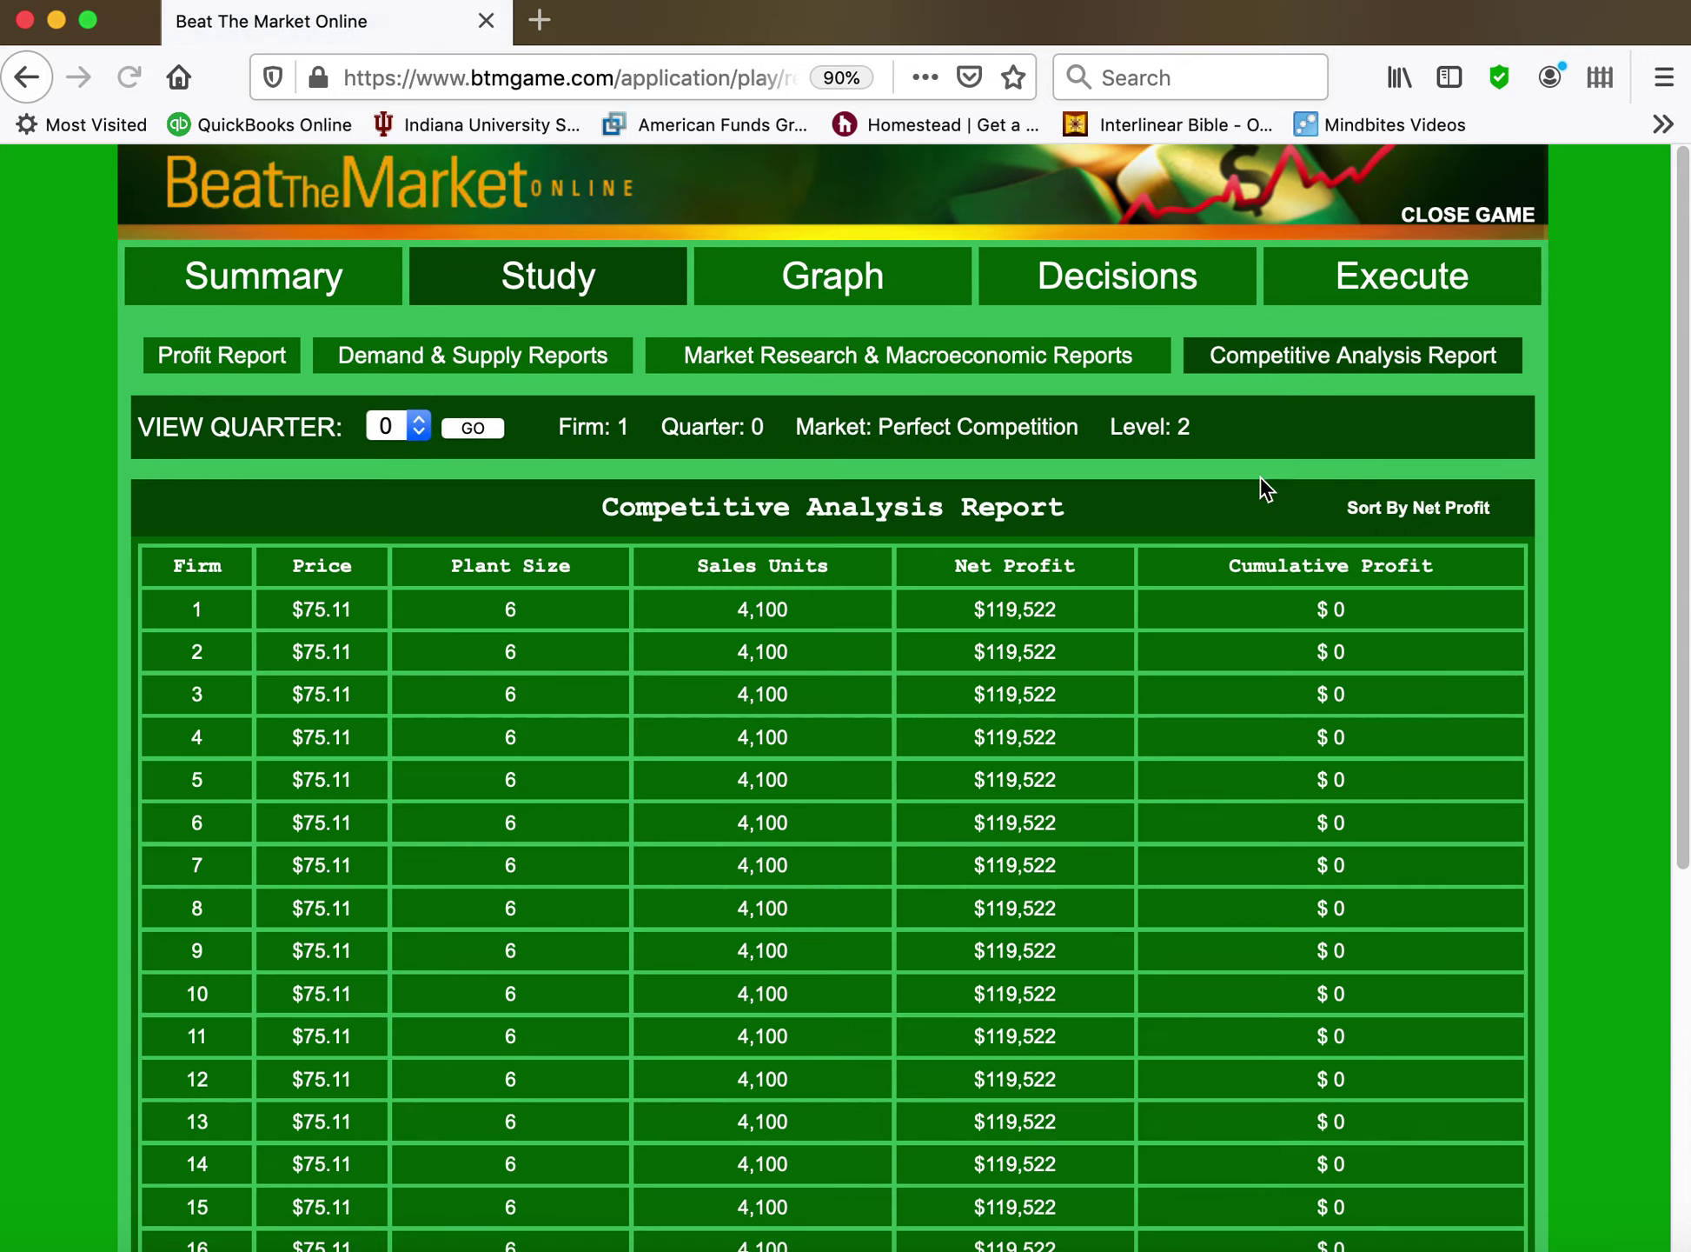
{"action": "scroll", "coordinate": [1211, 672], "scroll_direction": "down", "scroll_amount": 3}
{"action": "scroll", "coordinate": [1212, 660], "scroll_direction": "down", "scroll_amount": 3}
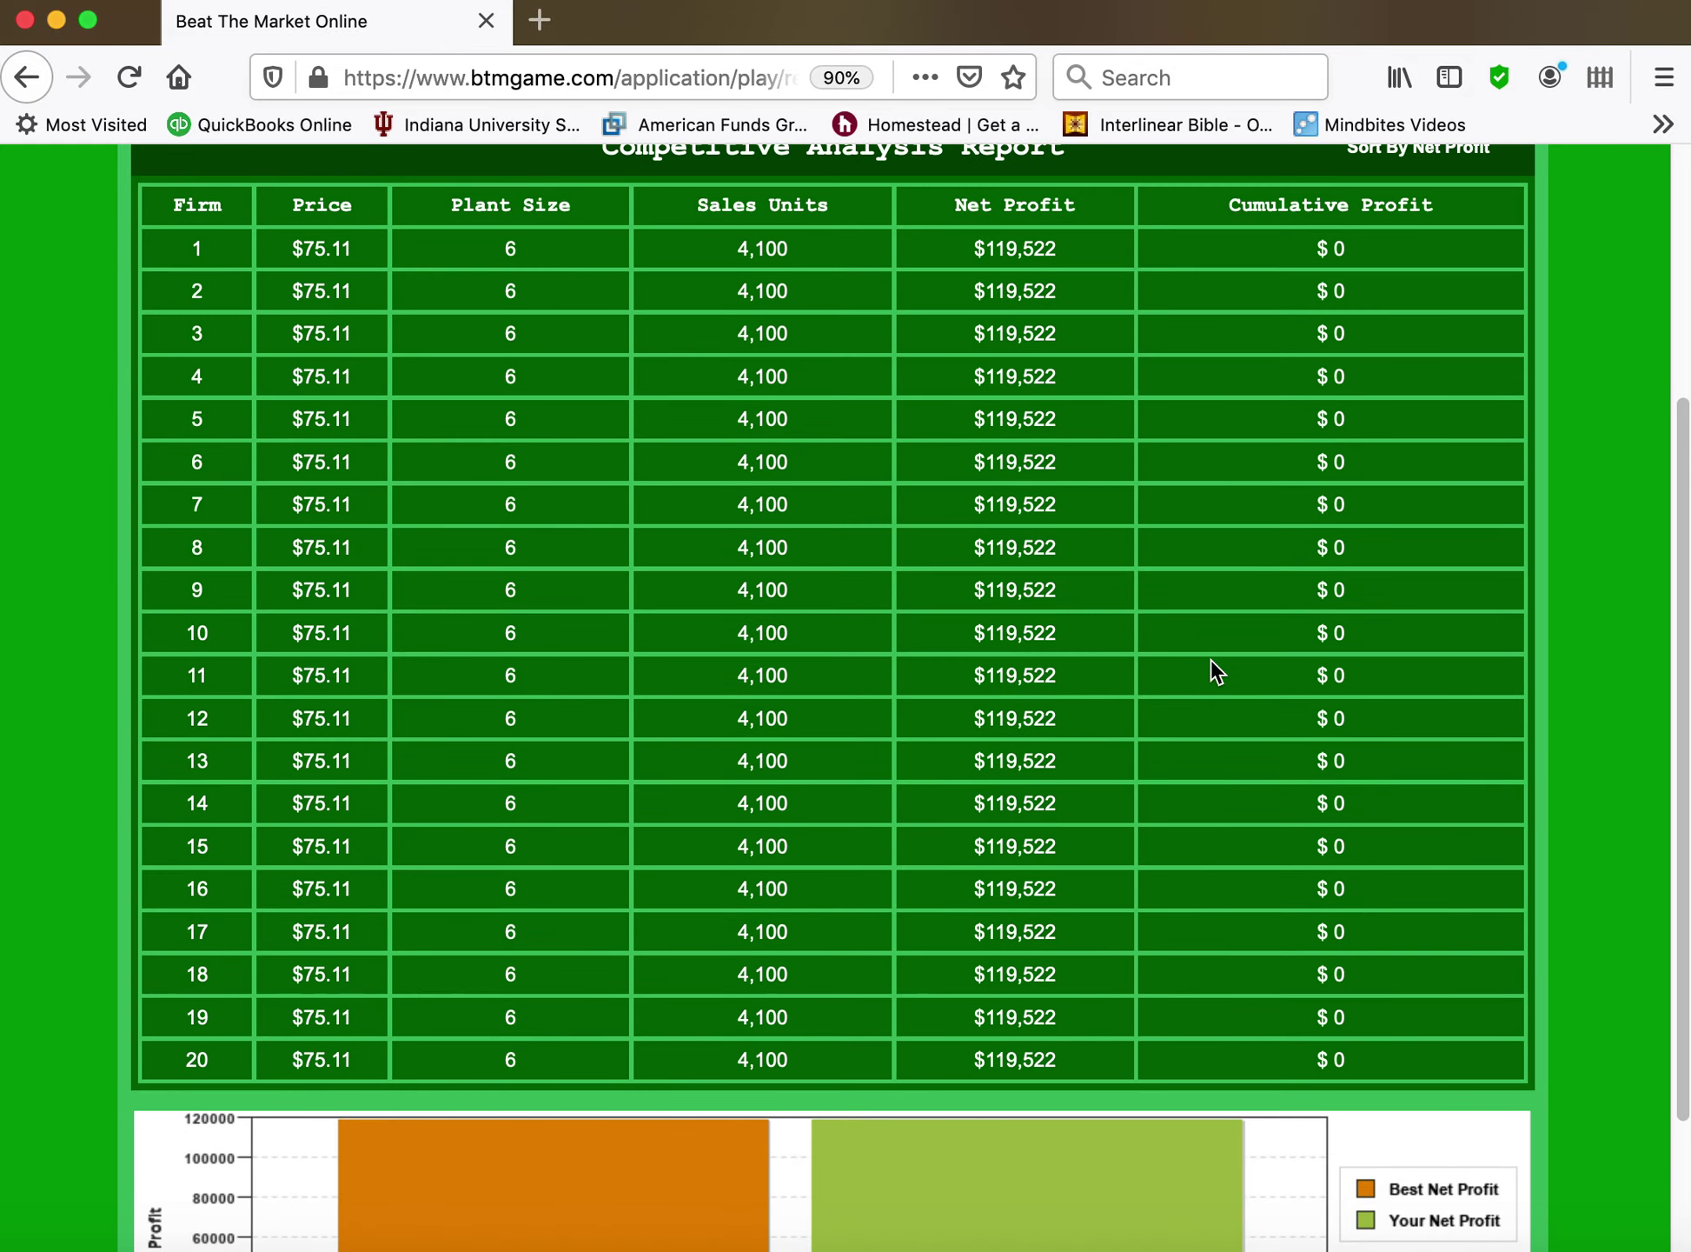
{"action": "scroll", "coordinate": [1210, 661], "scroll_direction": "up", "scroll_amount": 6}
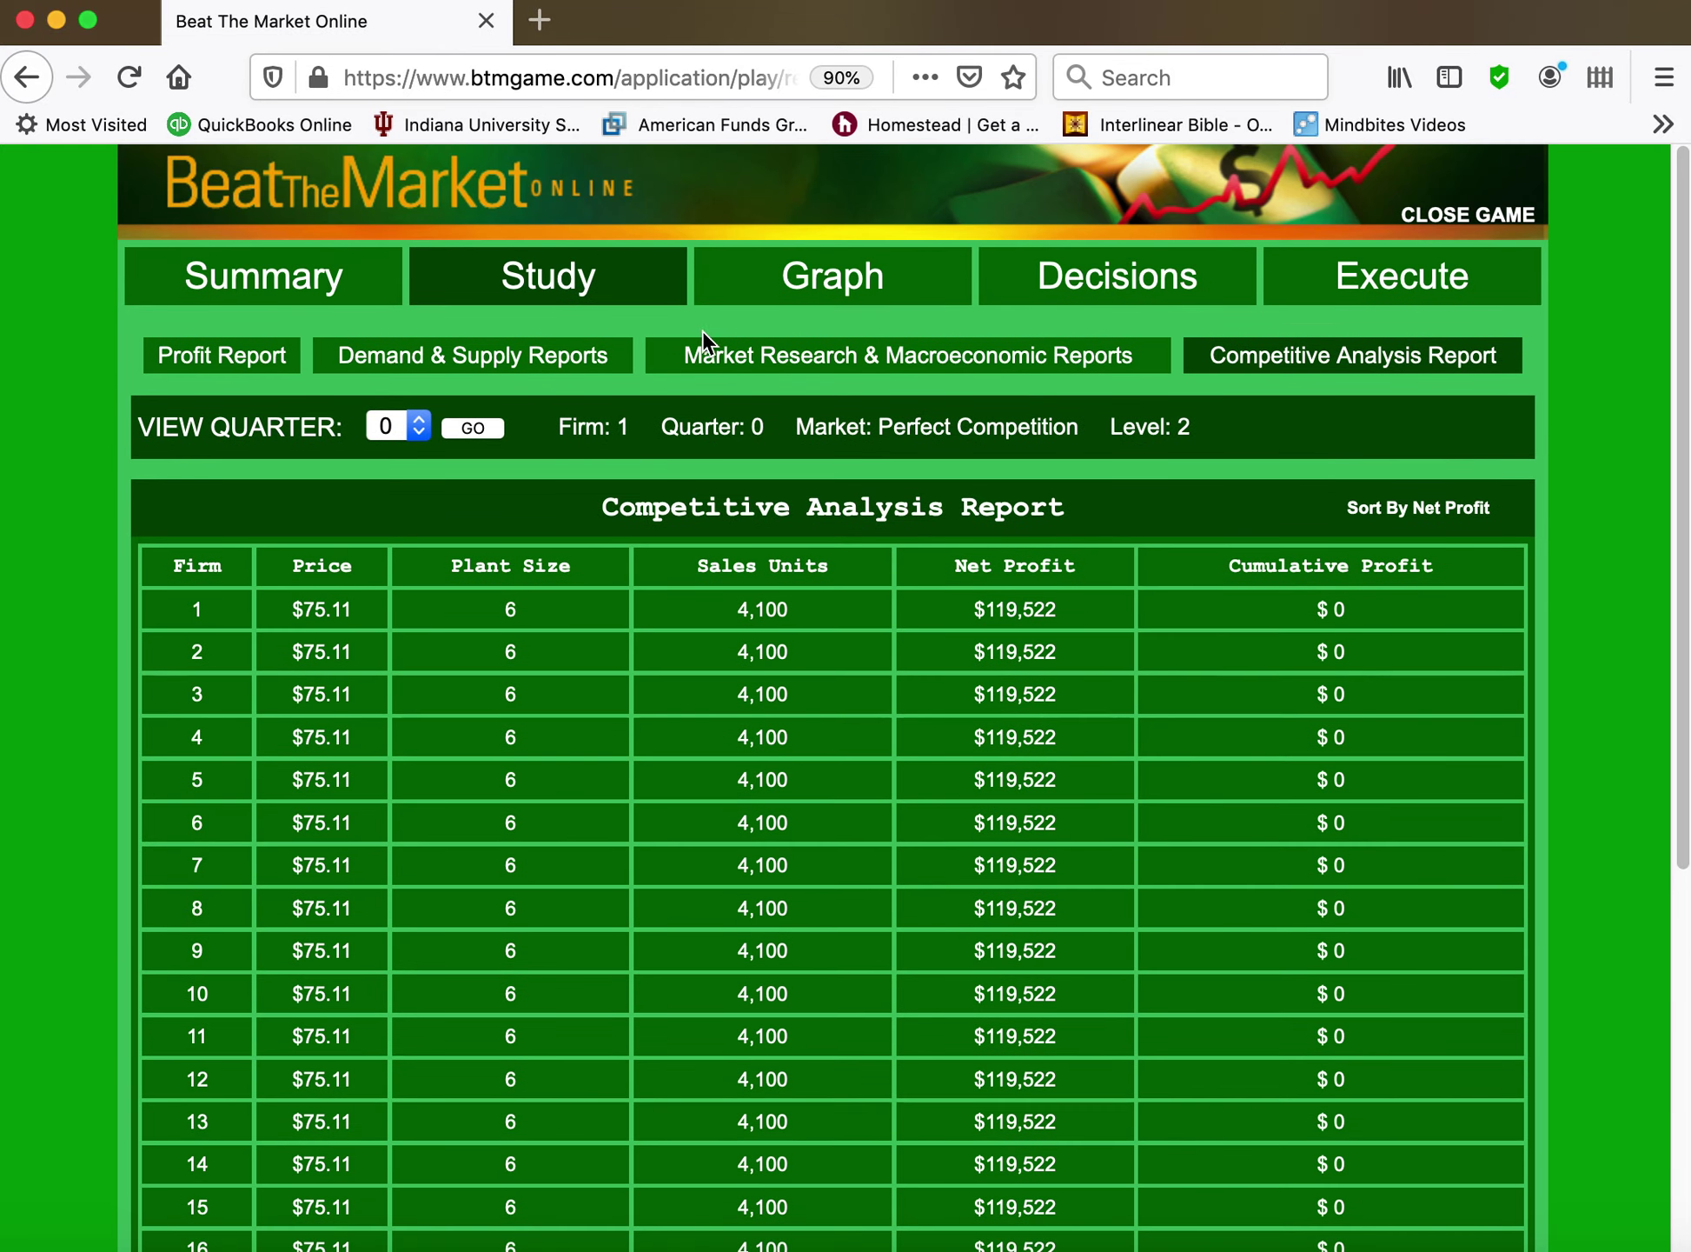
Graph FIRM Marginal Costs against FIRM Price as bars for quarter 0 and read both bar values
{"action": "left_click", "coordinate": [859, 283]}
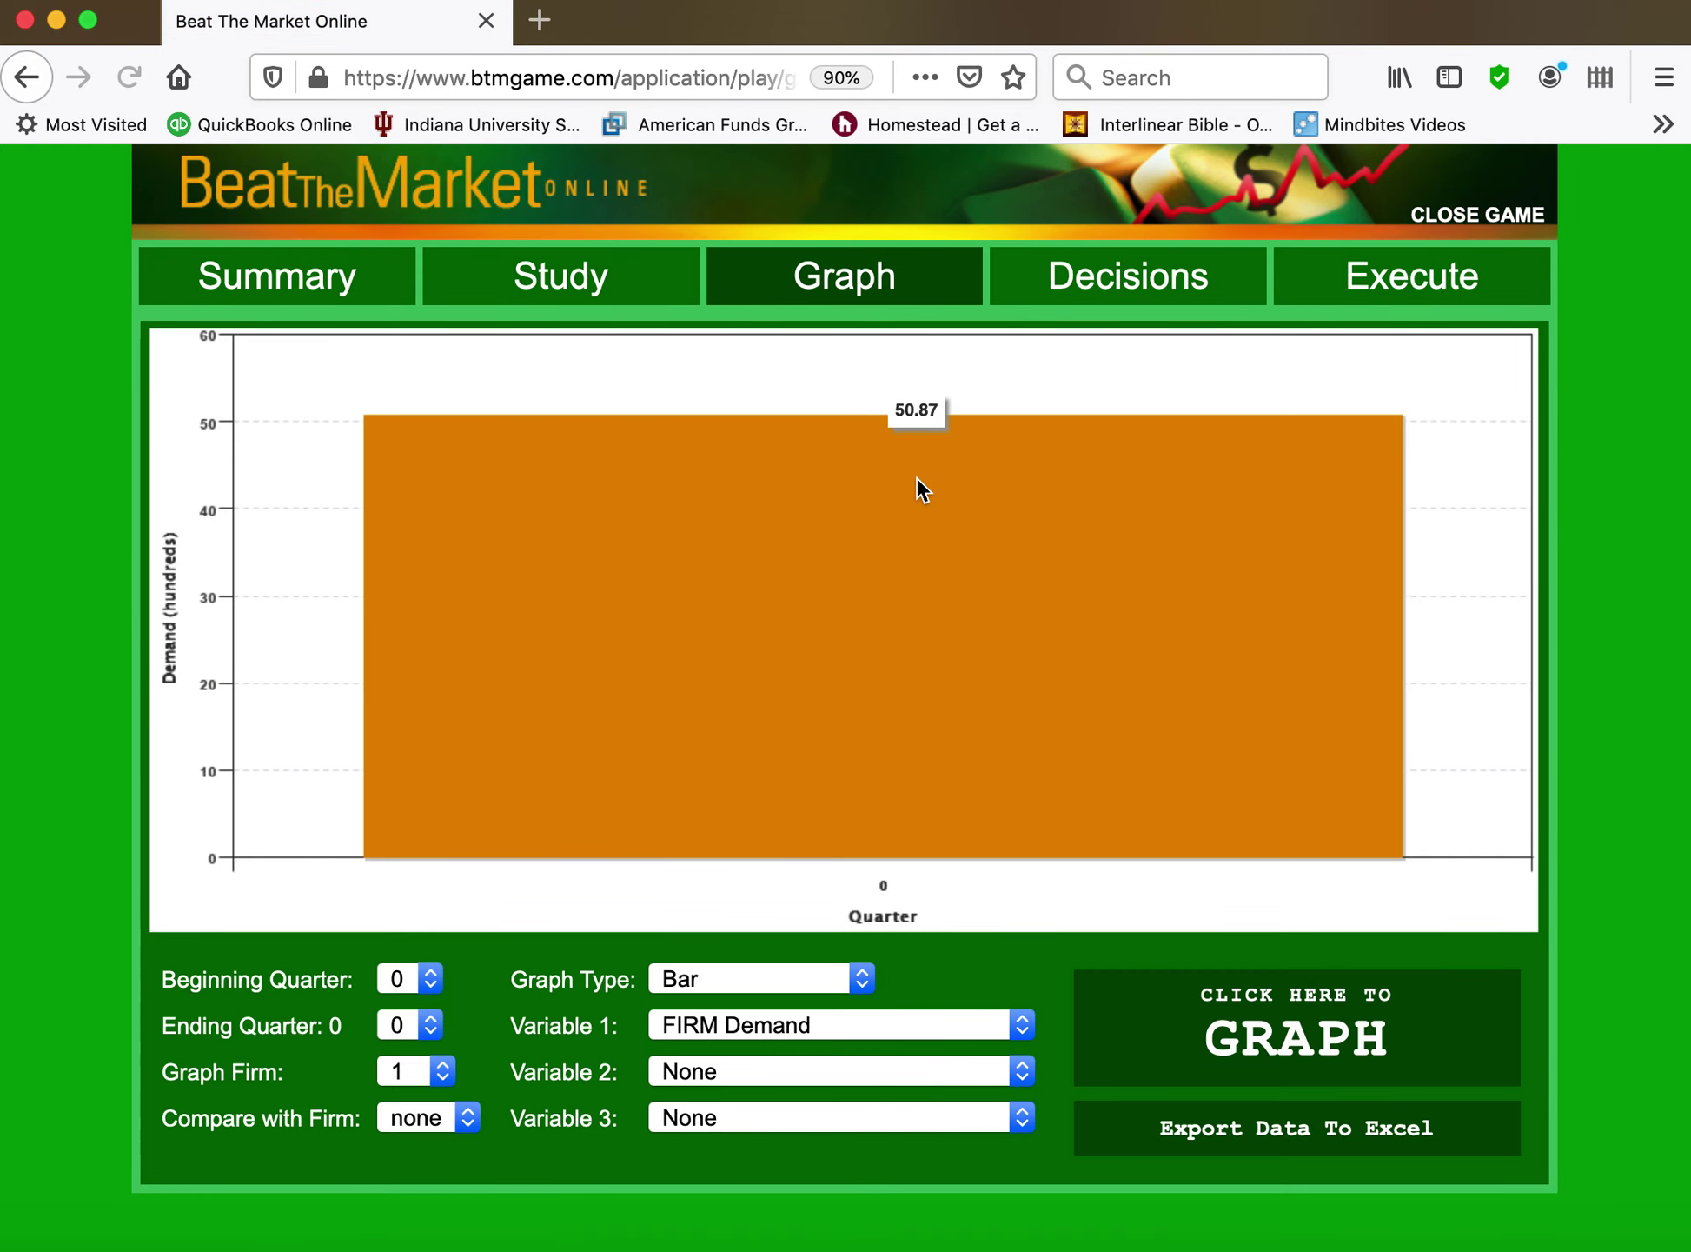
{"action": "left_click", "coordinate": [1020, 1023]}
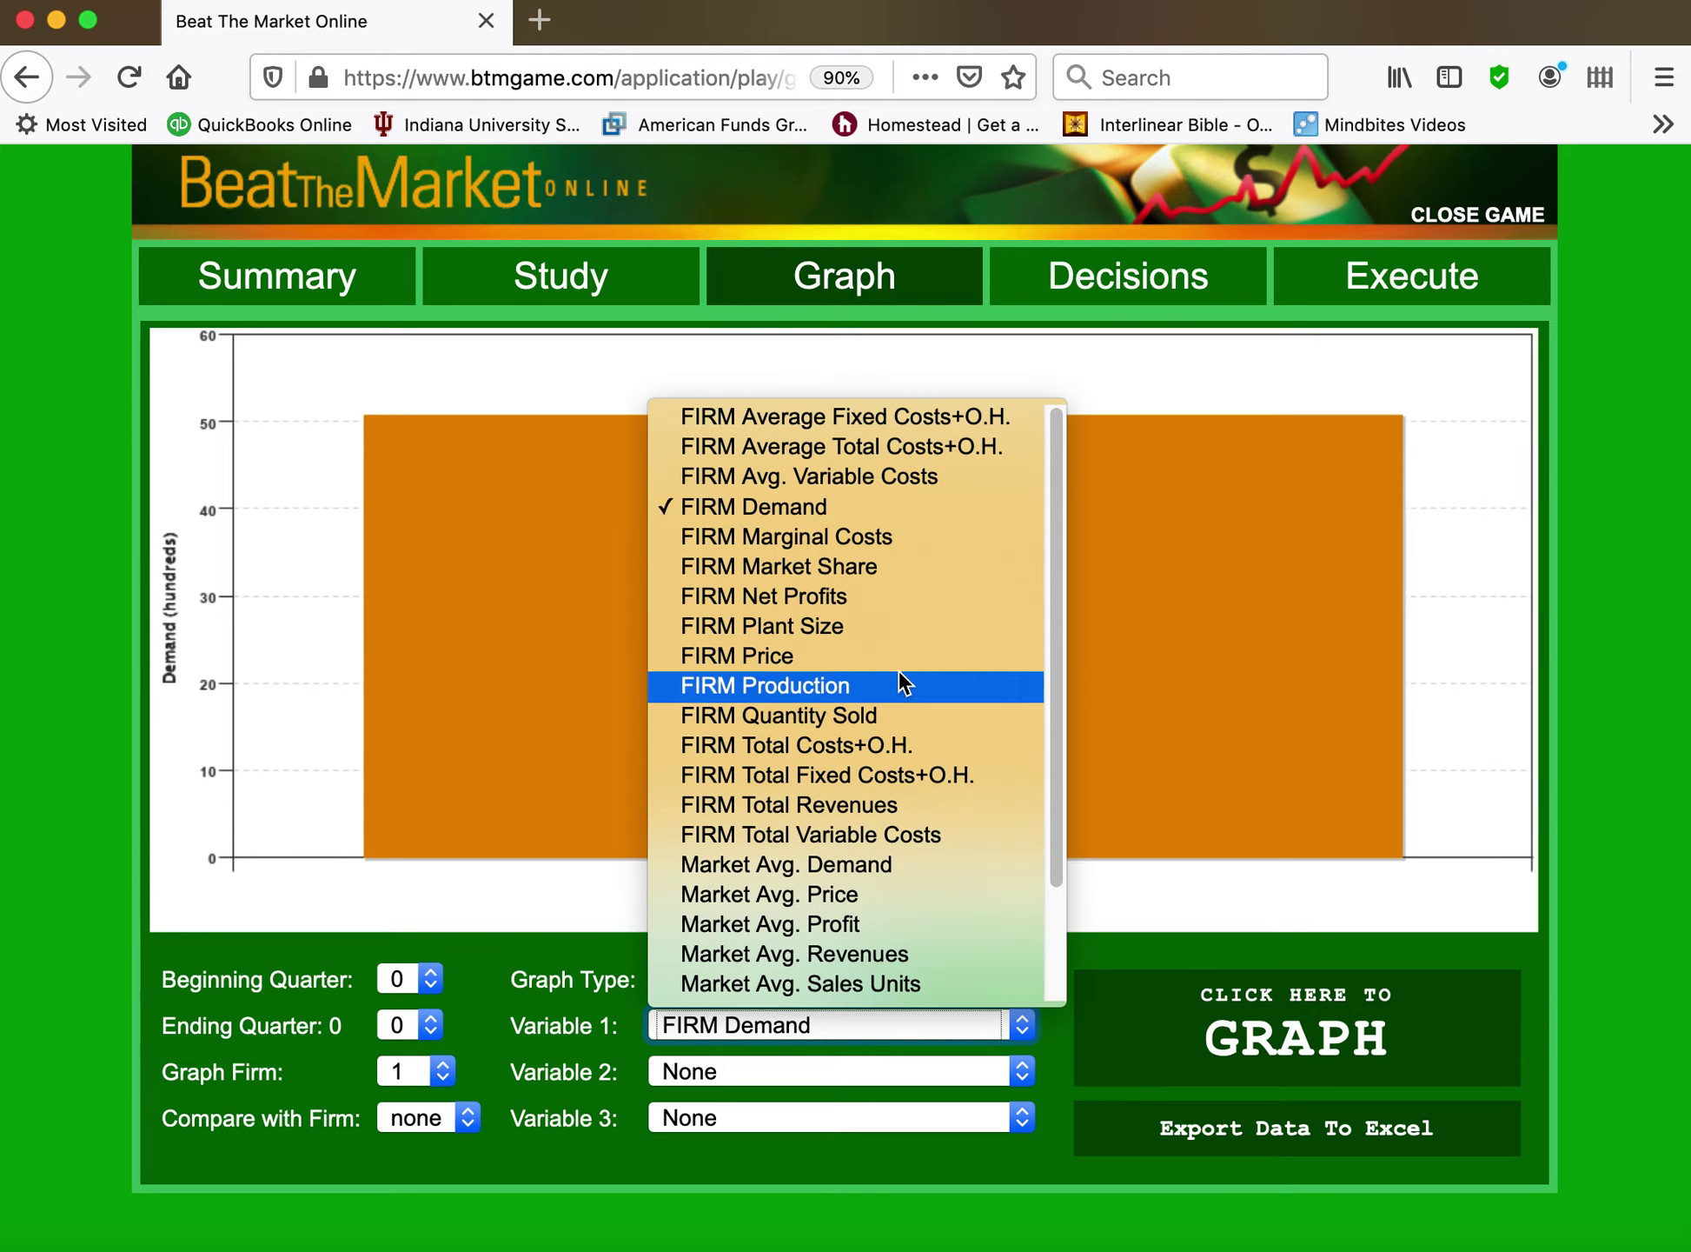
{"action": "left_click", "coordinate": [908, 538]}
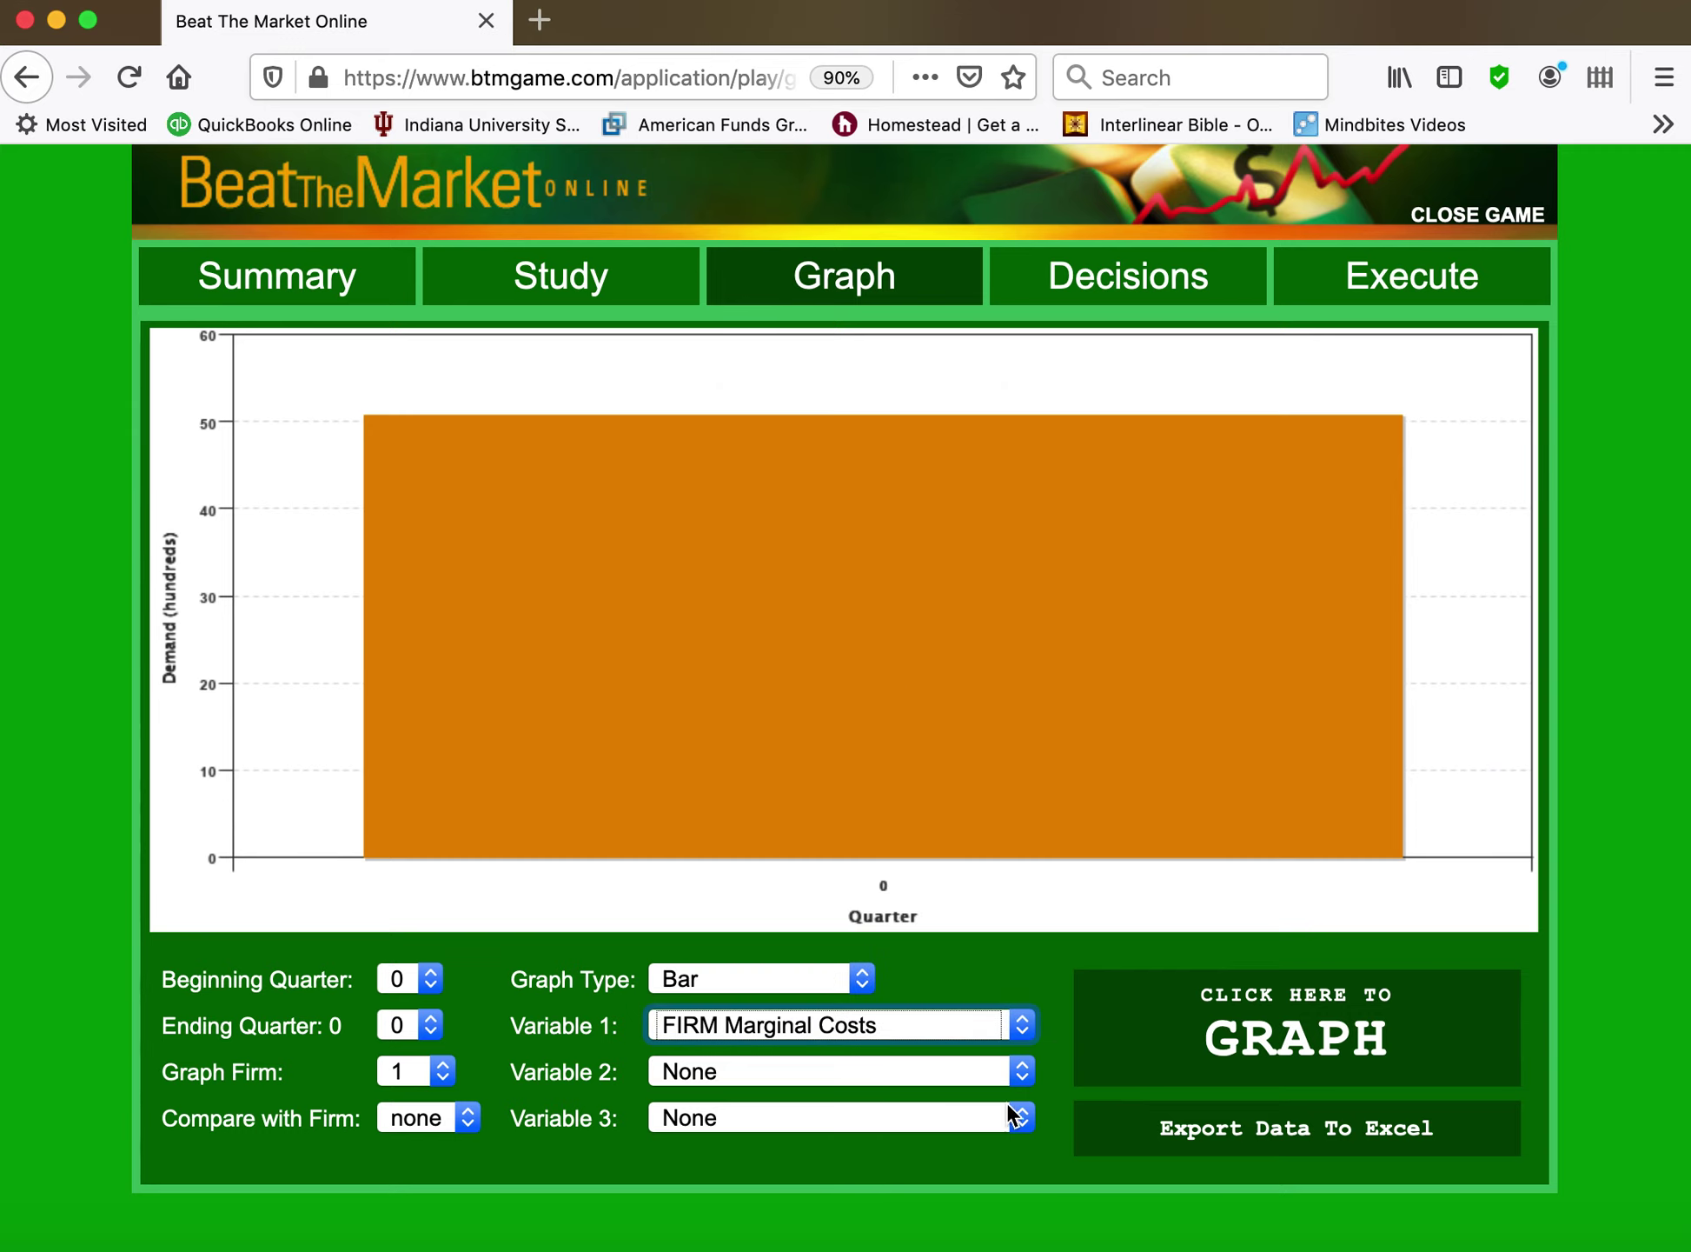
{"action": "left_click", "coordinate": [1022, 1070]}
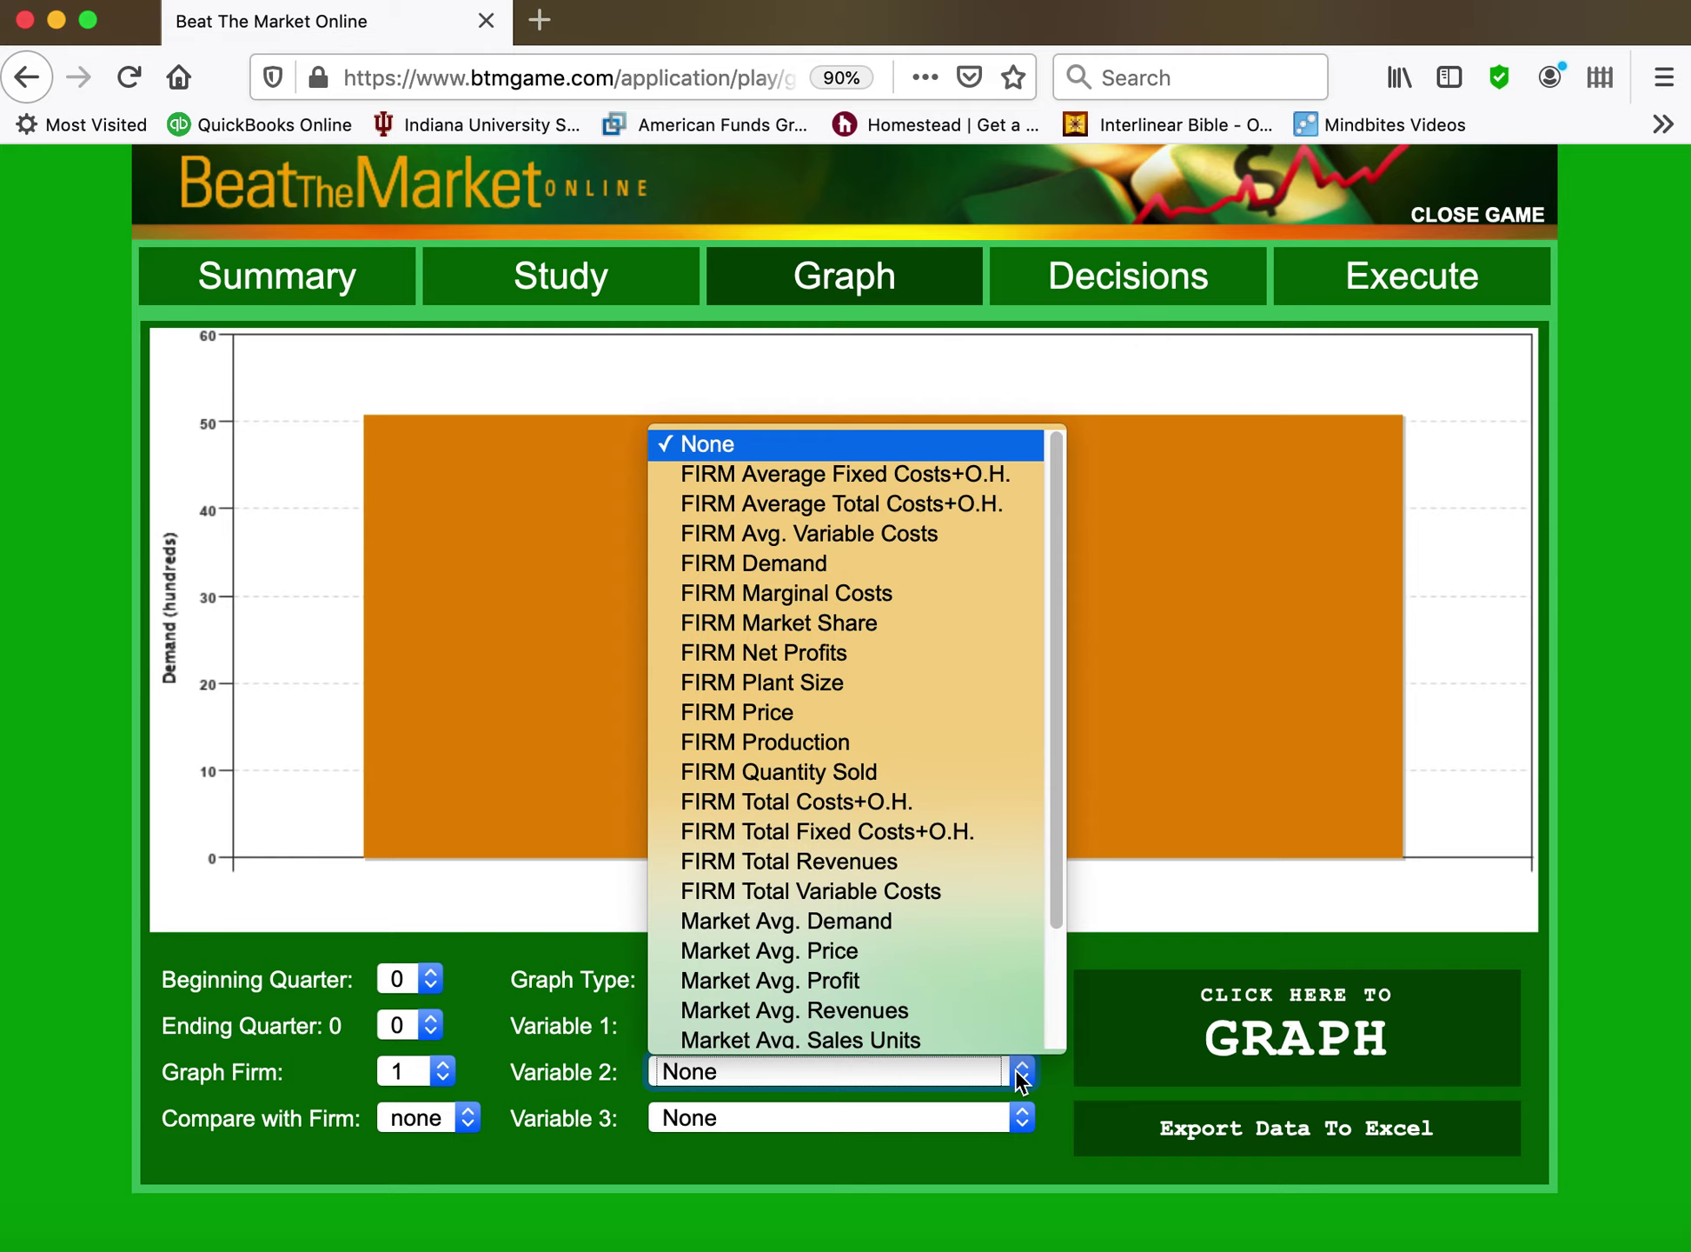
{"action": "left_click", "coordinate": [891, 703]}
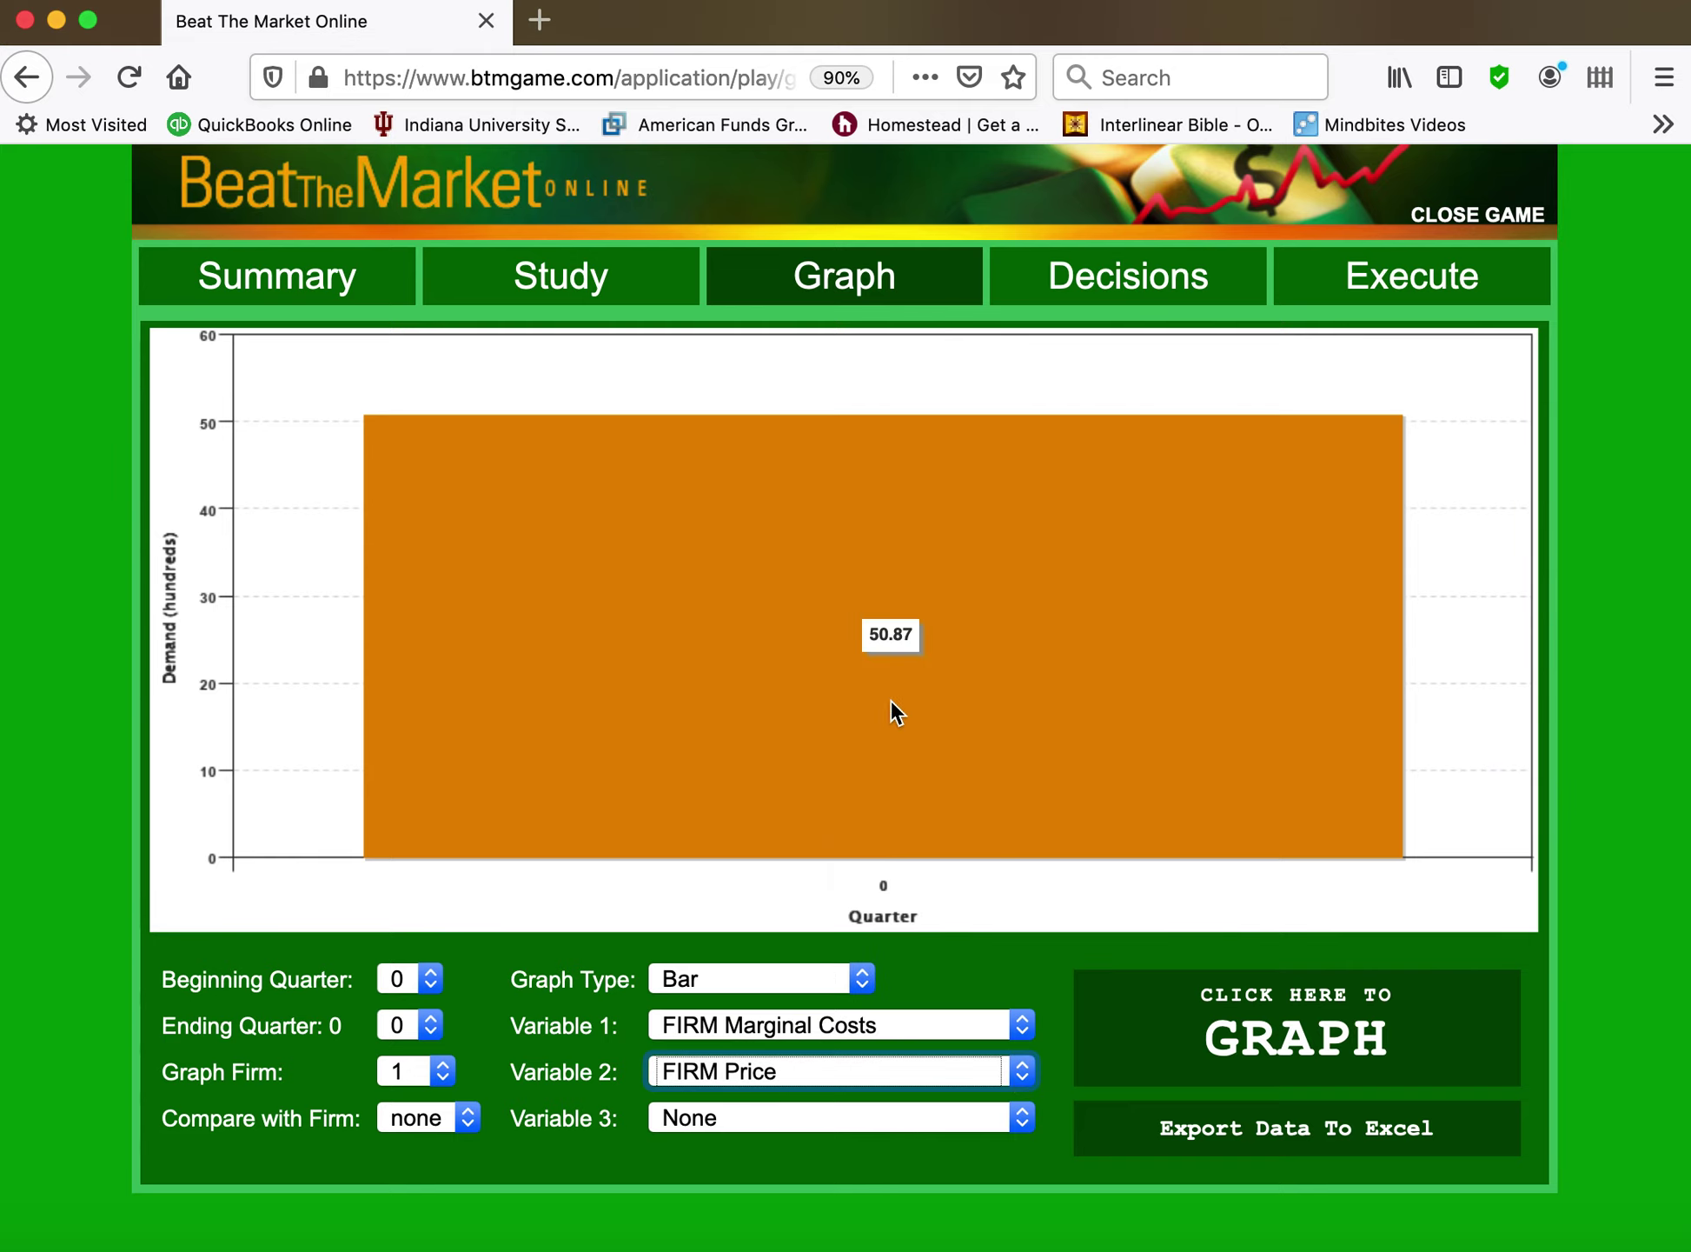
{"action": "left_click", "coordinate": [1183, 1082]}
{"action": "mouse_move", "coordinate": [589, 650]}
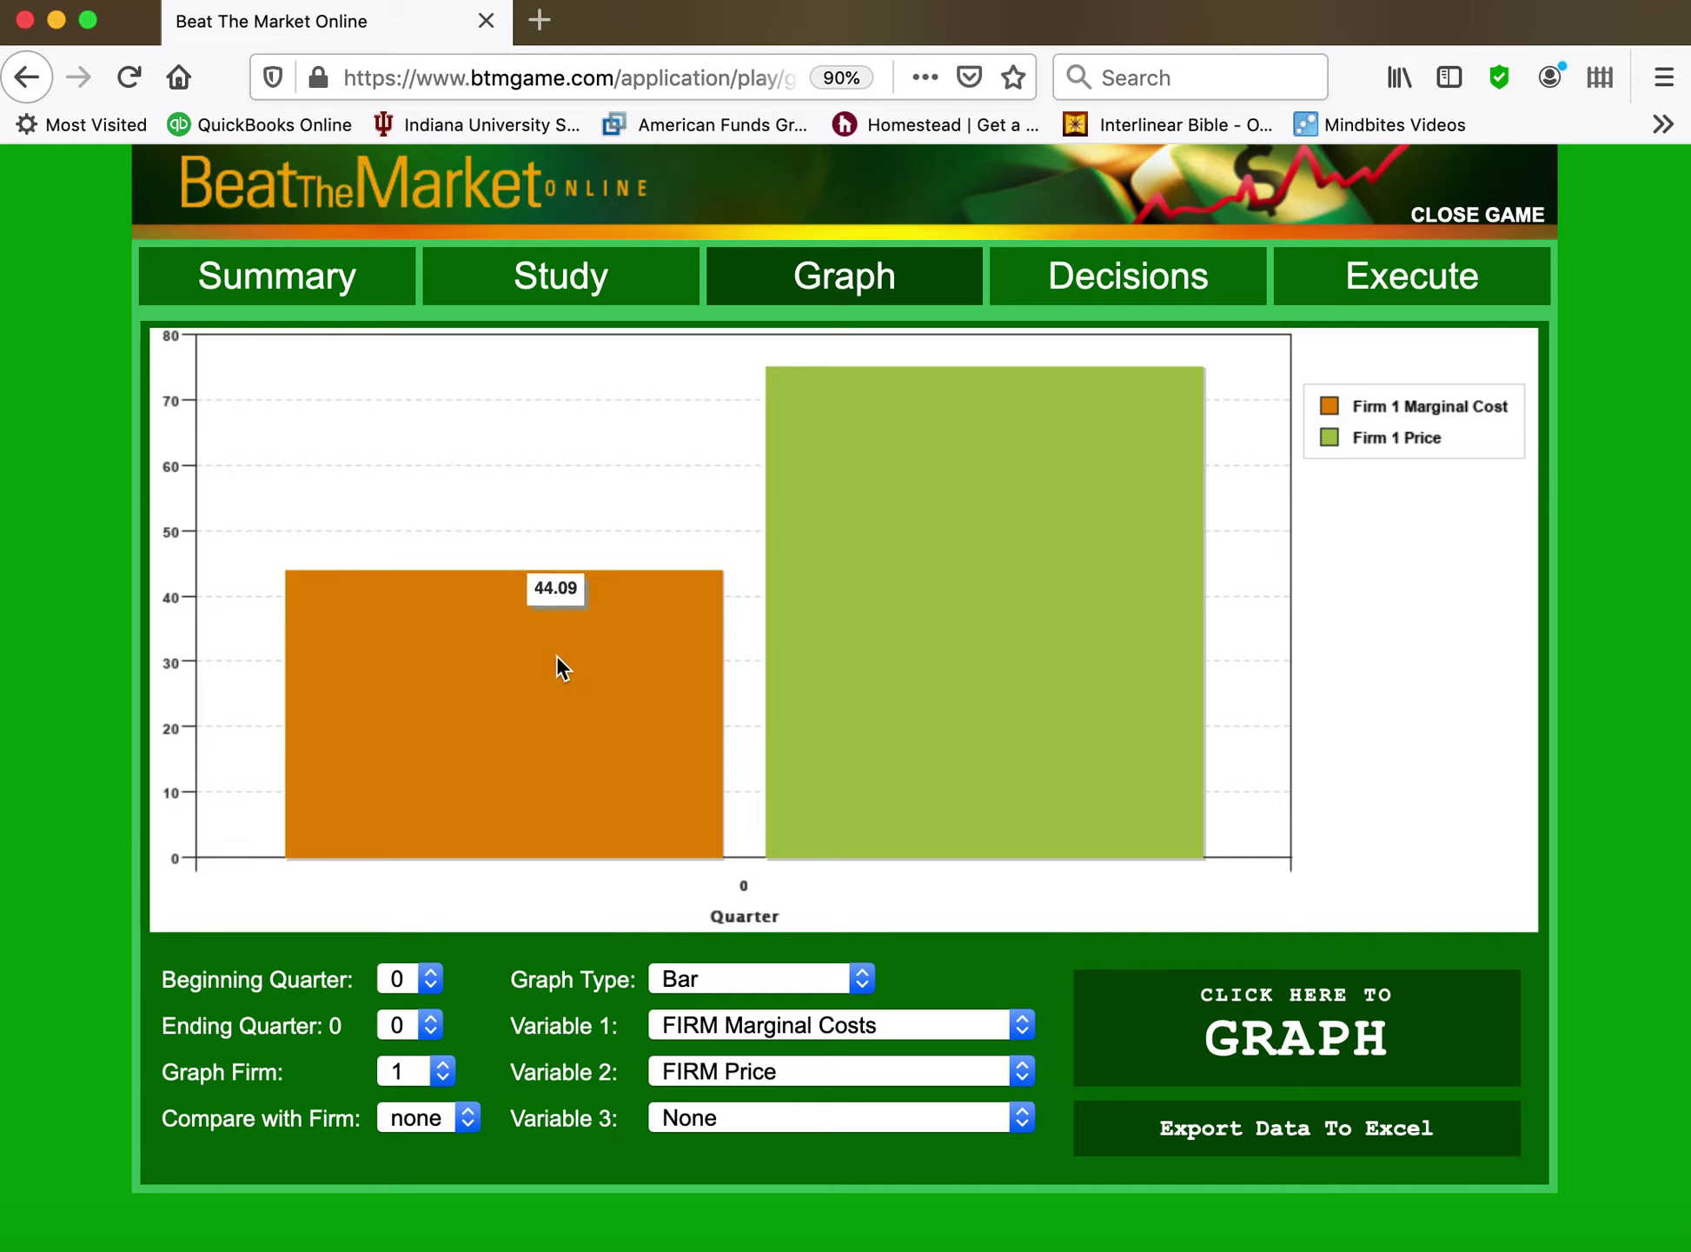
{"action": "mouse_move", "coordinate": [932, 503]}
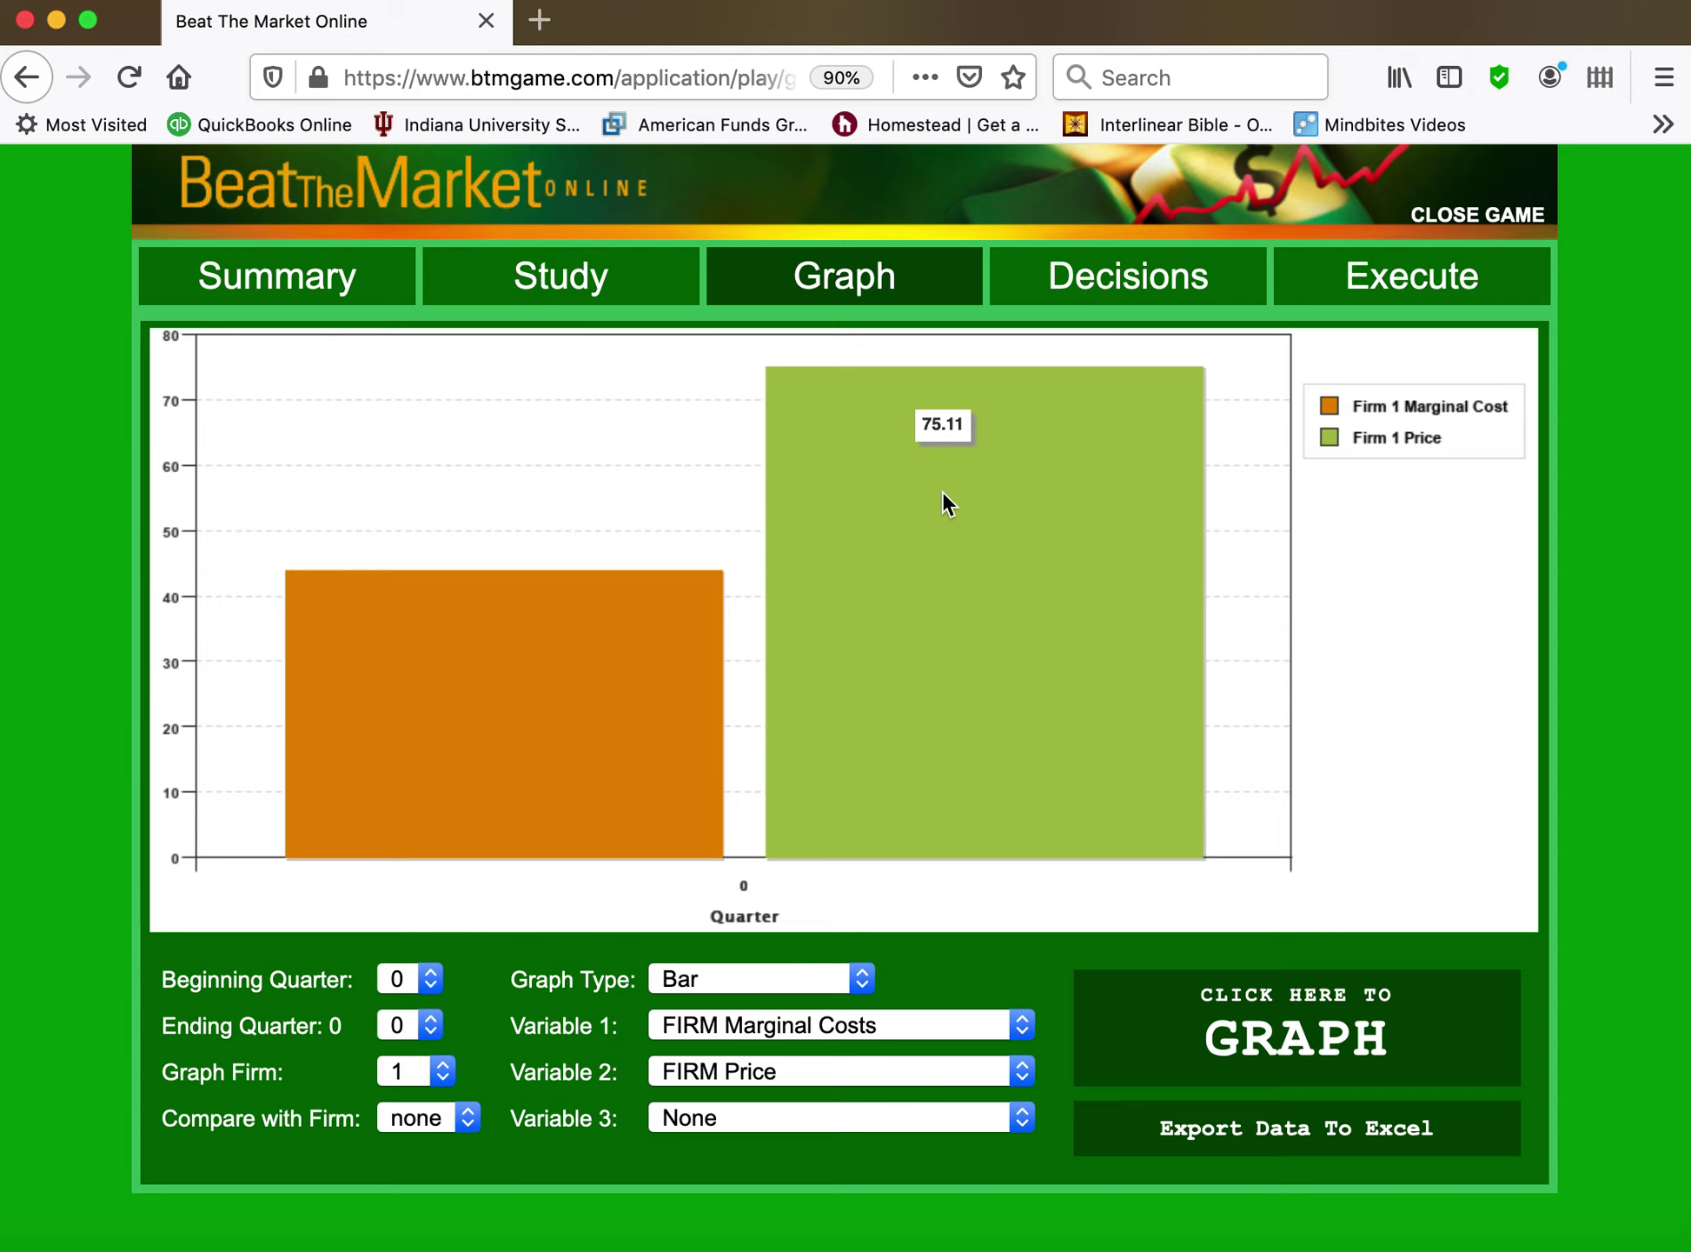
Examine the price, production and plant size guidance for the quarter 1 decisions, including the production range for plant size 6
{"action": "left_click", "coordinate": [1162, 290]}
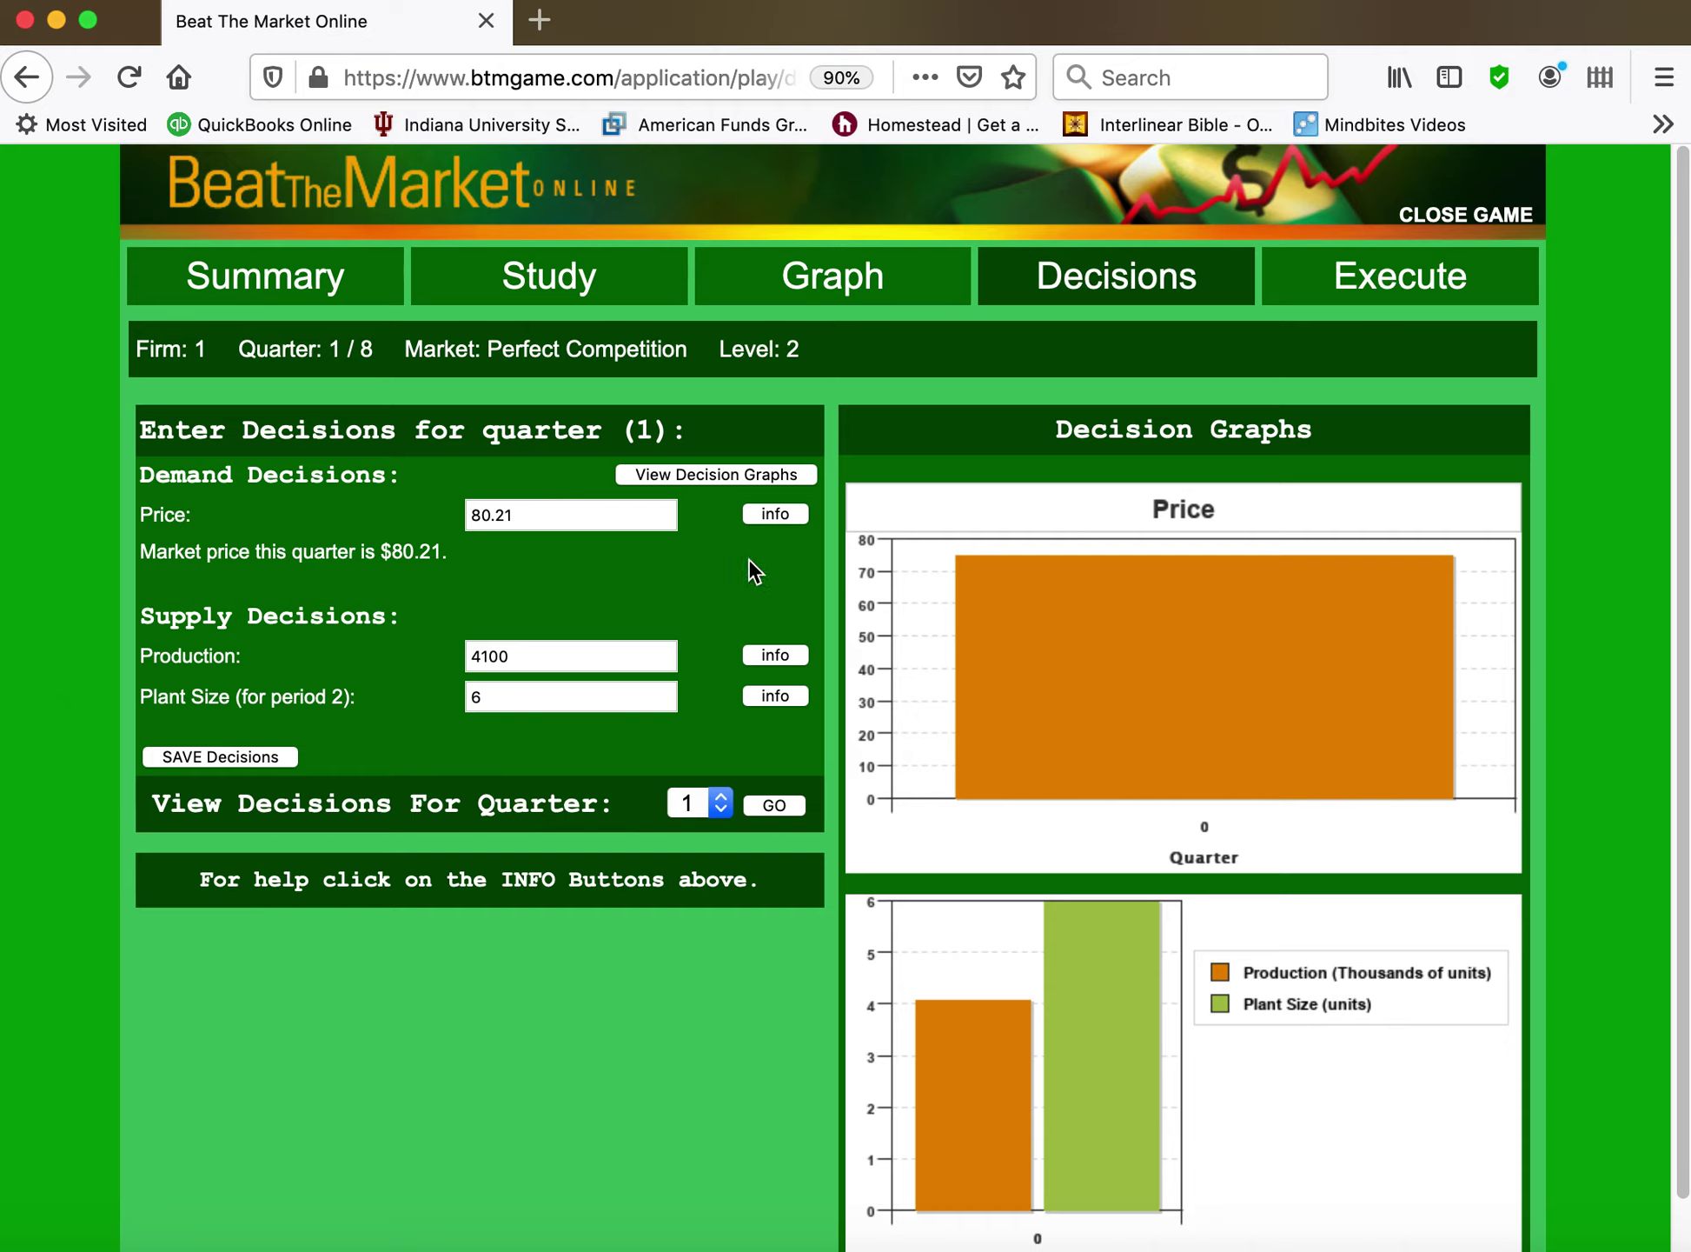
{"action": "left_click", "coordinate": [787, 516]}
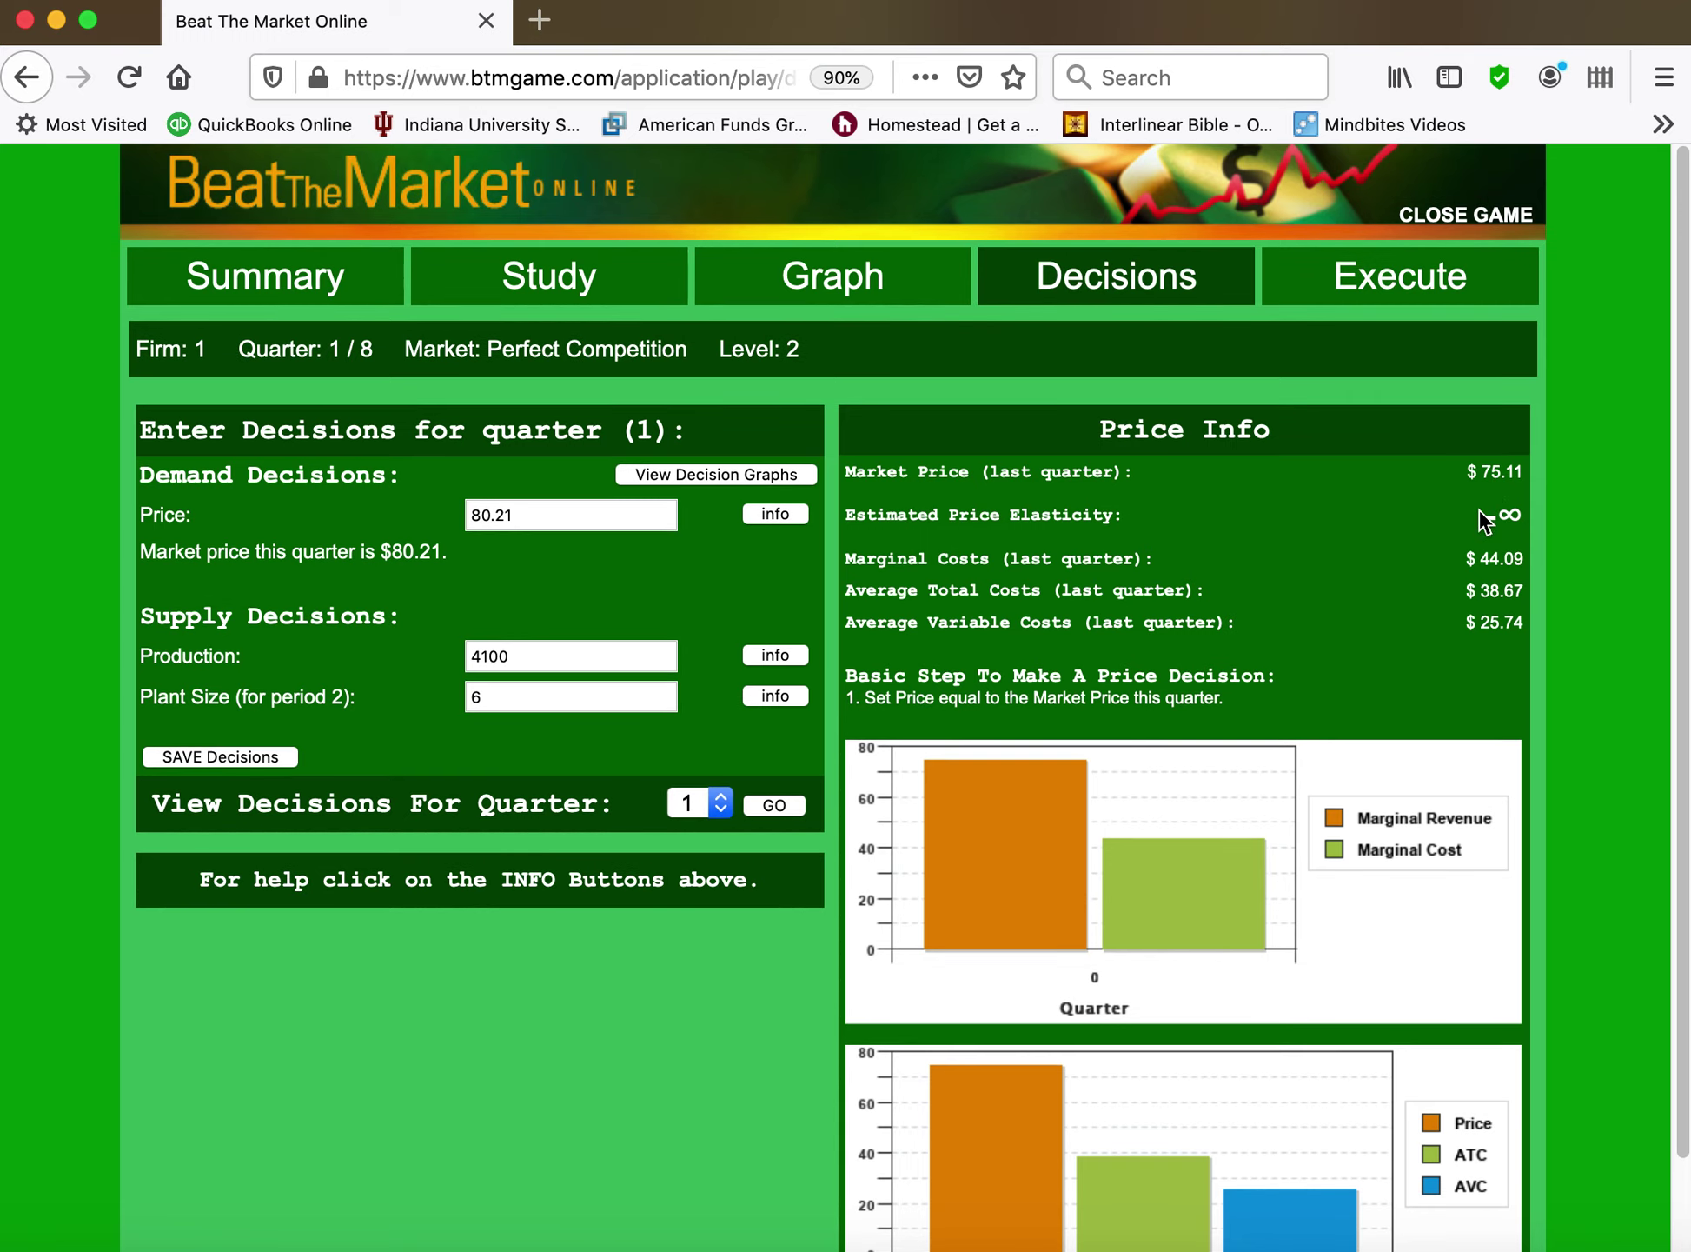
{"action": "left_click", "coordinate": [779, 658]}
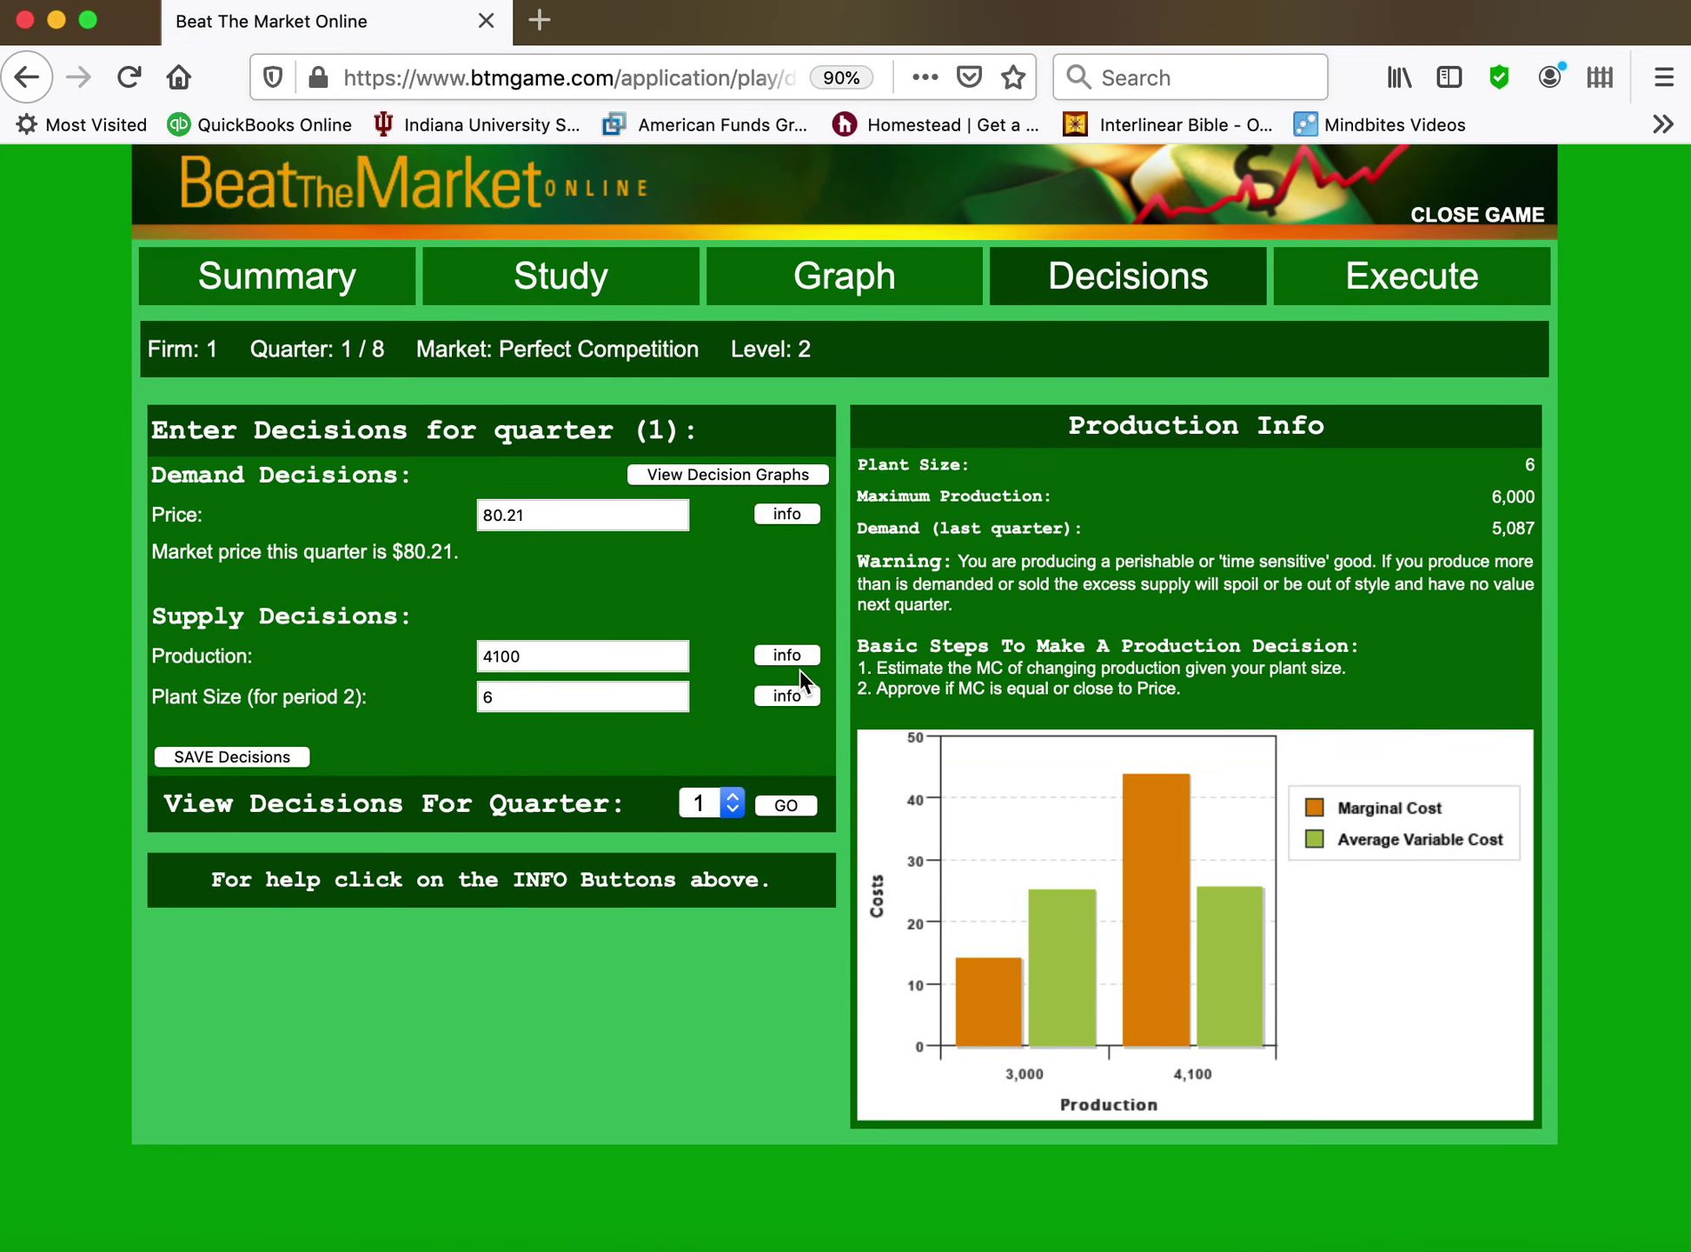
{"action": "left_click", "coordinate": [787, 693]}
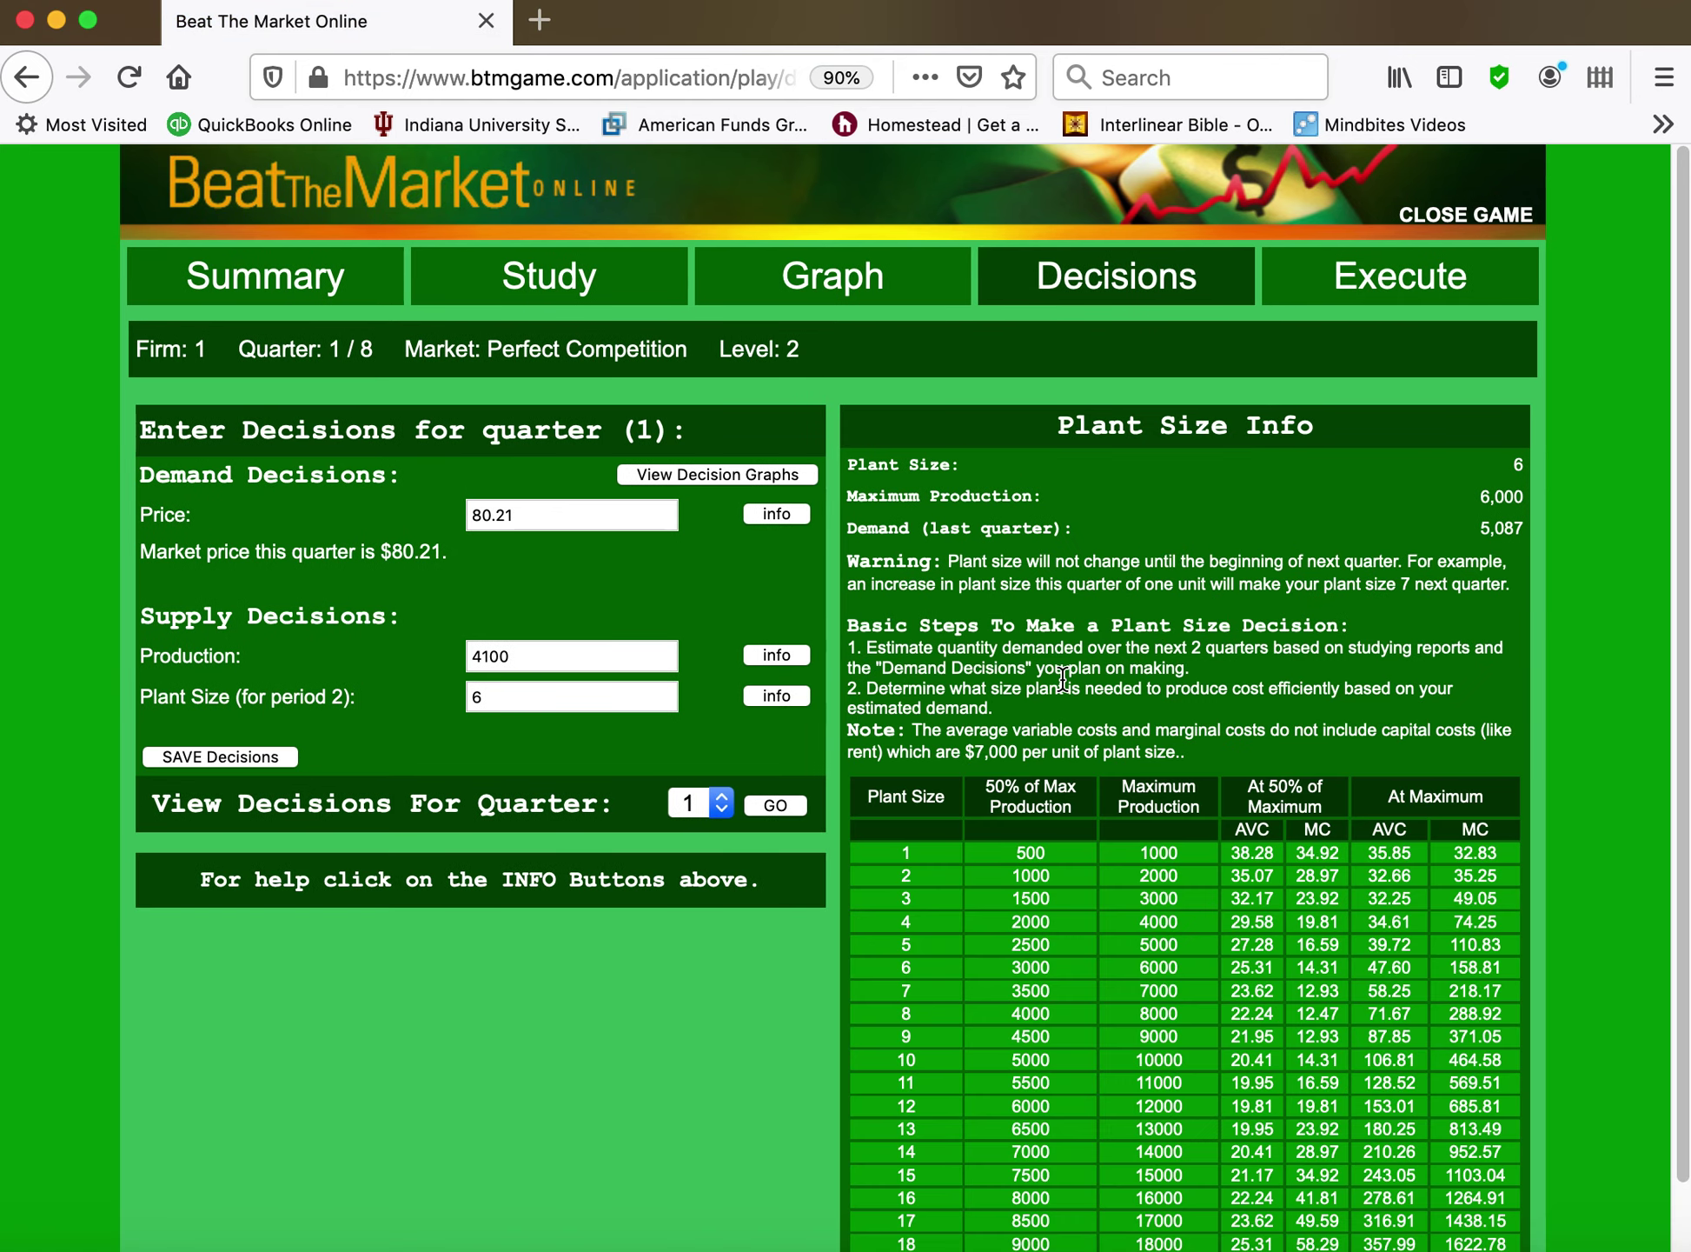
{"action": "scroll", "coordinate": [1062, 678], "scroll_direction": "down", "scroll_amount": 2}
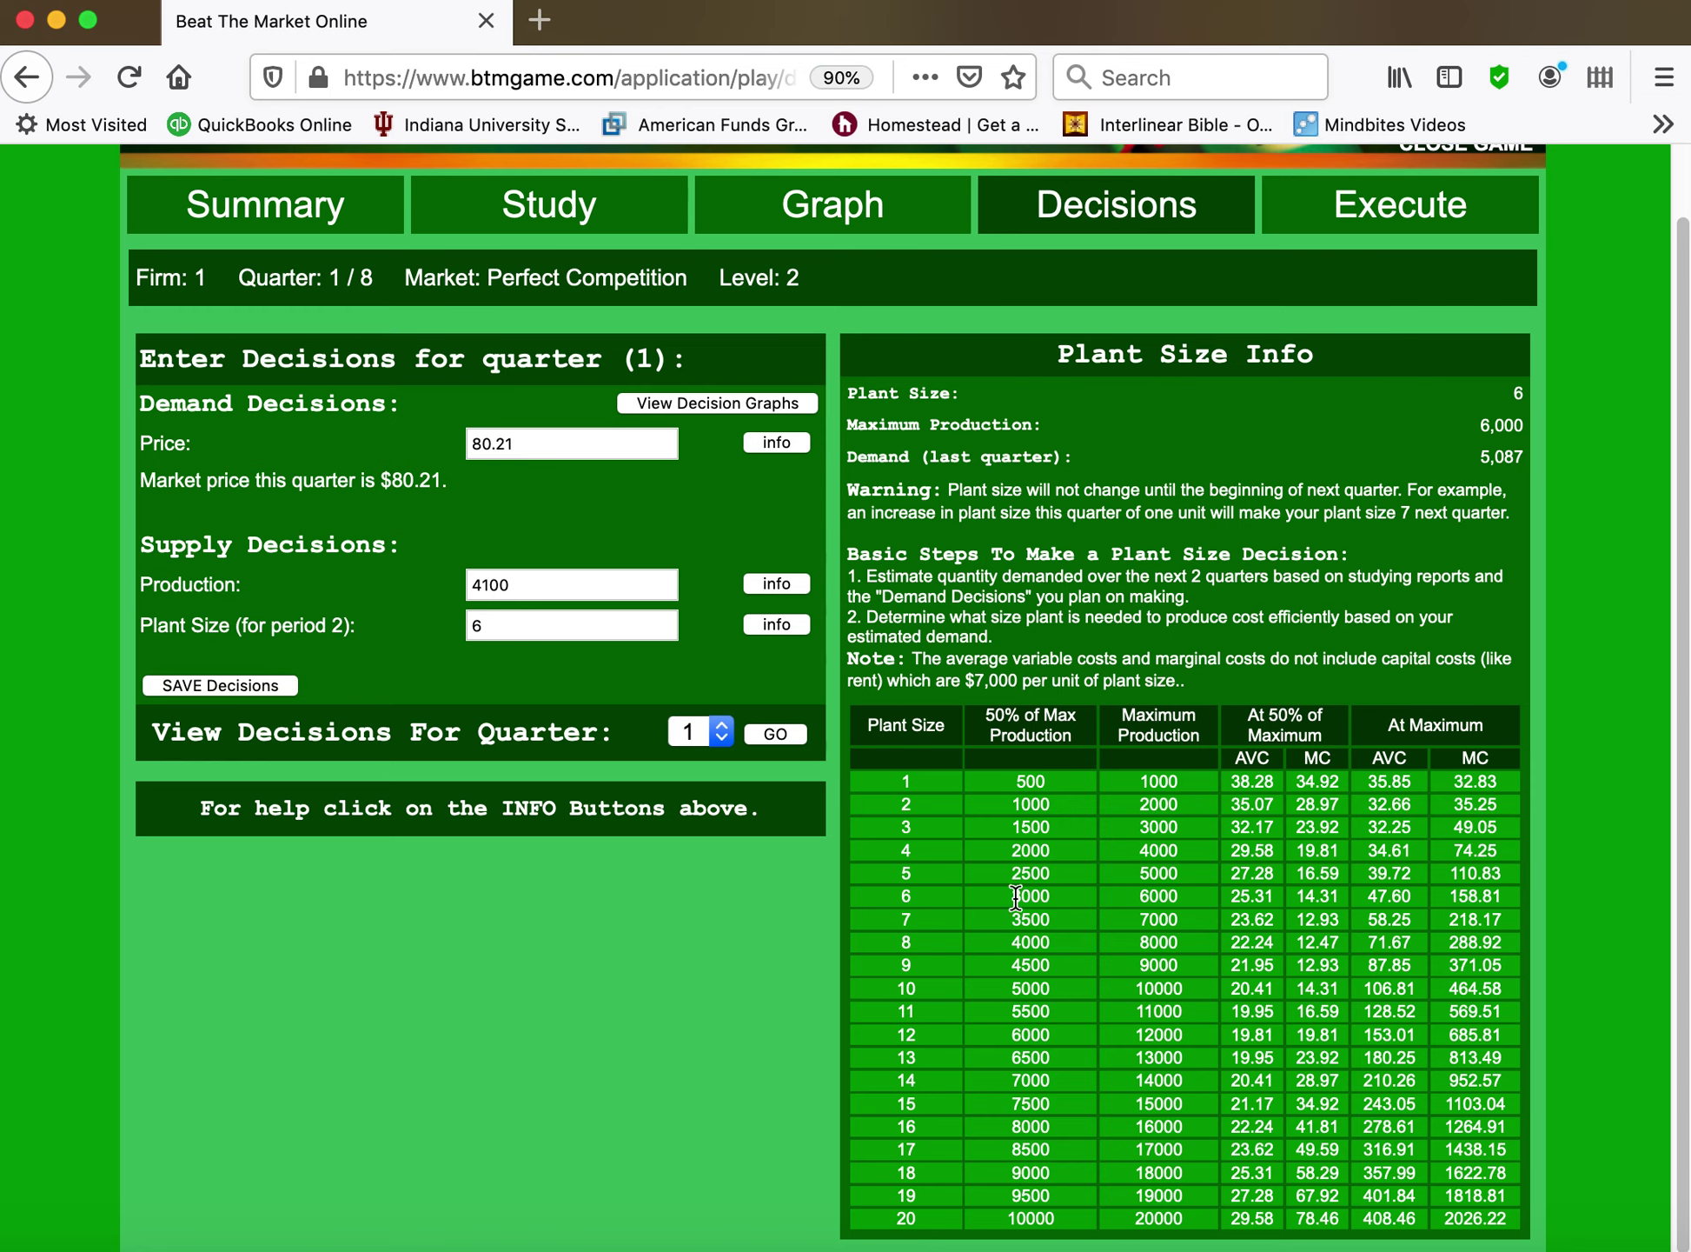
{"action": "scroll", "coordinate": [1070, 897], "scroll_direction": "up", "scroll_amount": 1}
{"action": "double_click", "coordinate": [1047, 895]}
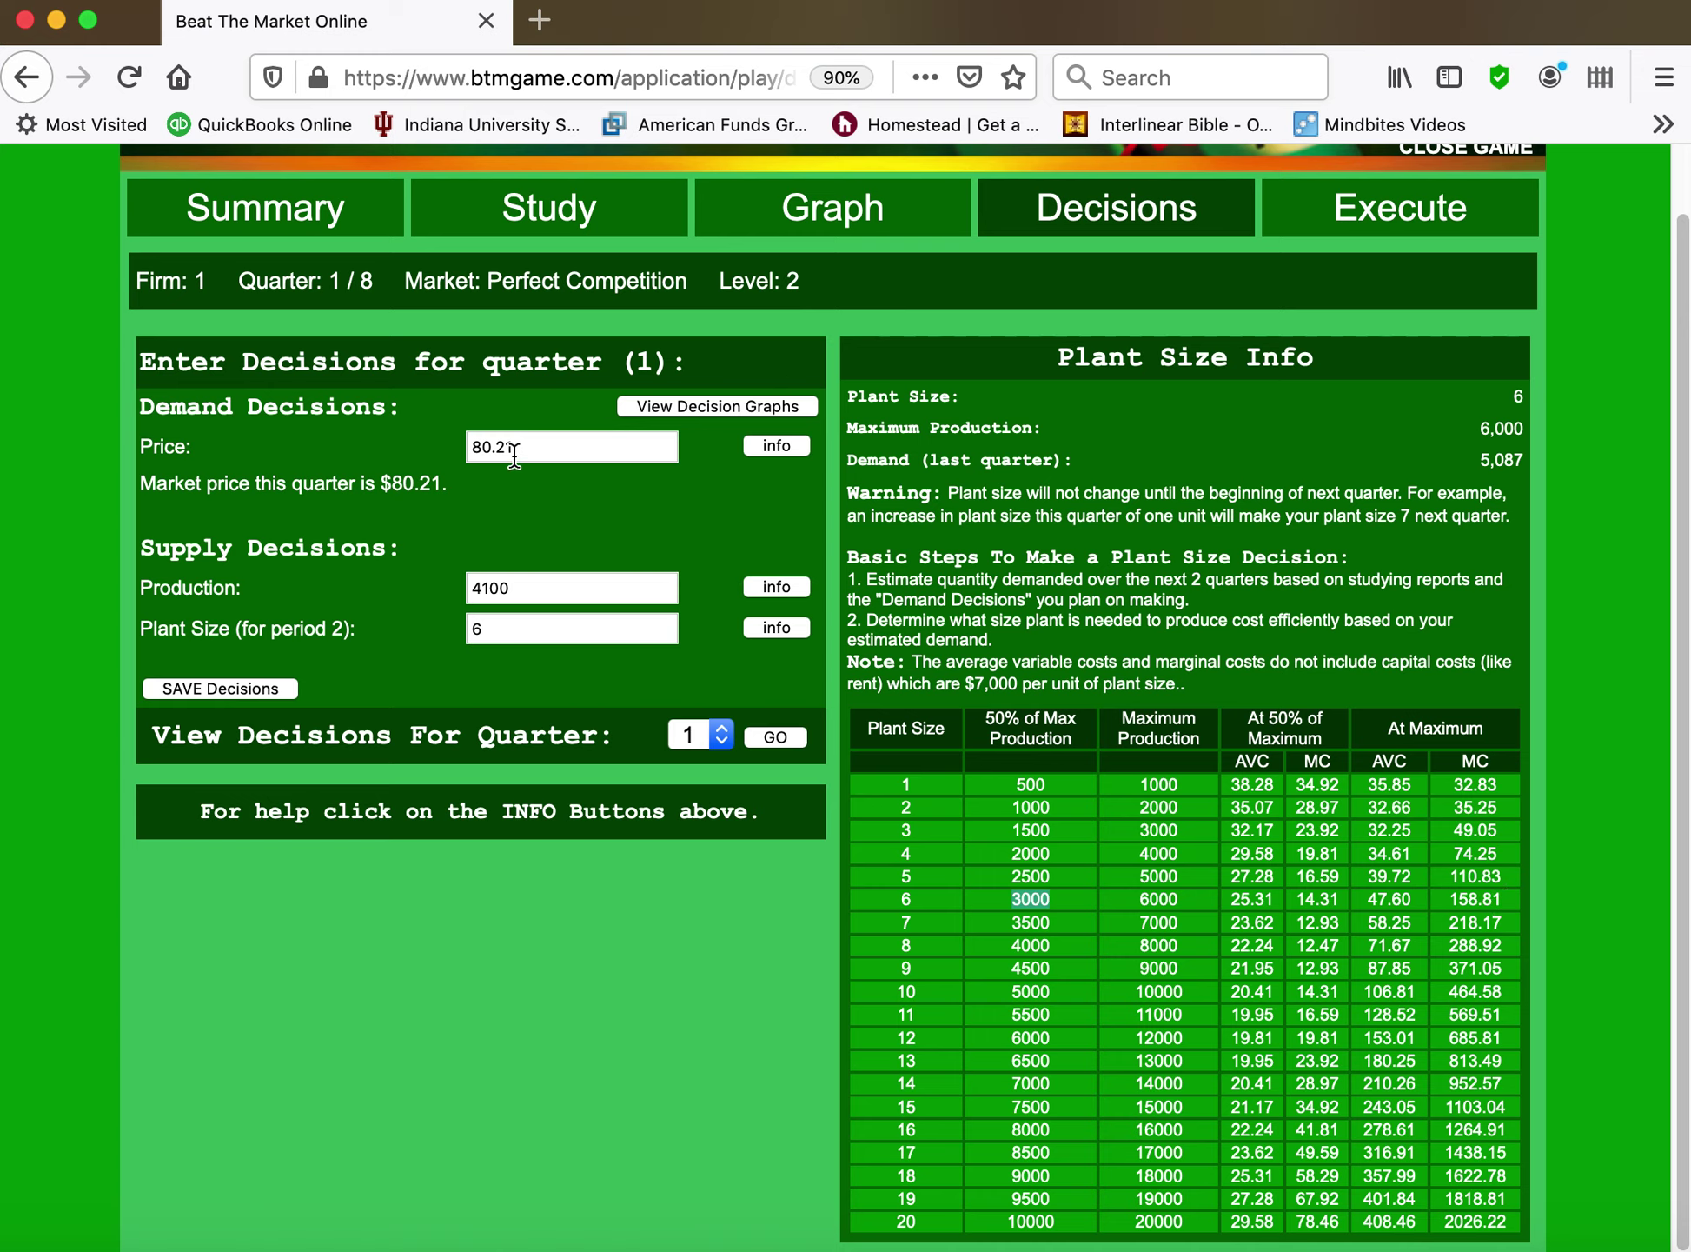
Set the quarter 1 production to 4500 and the period 2 plant size to 7, and save the decisions
{"action": "left_click_drag", "start_coordinate": [539, 589], "coordinate": [392, 571]}
{"action": "type", "text": "450"}
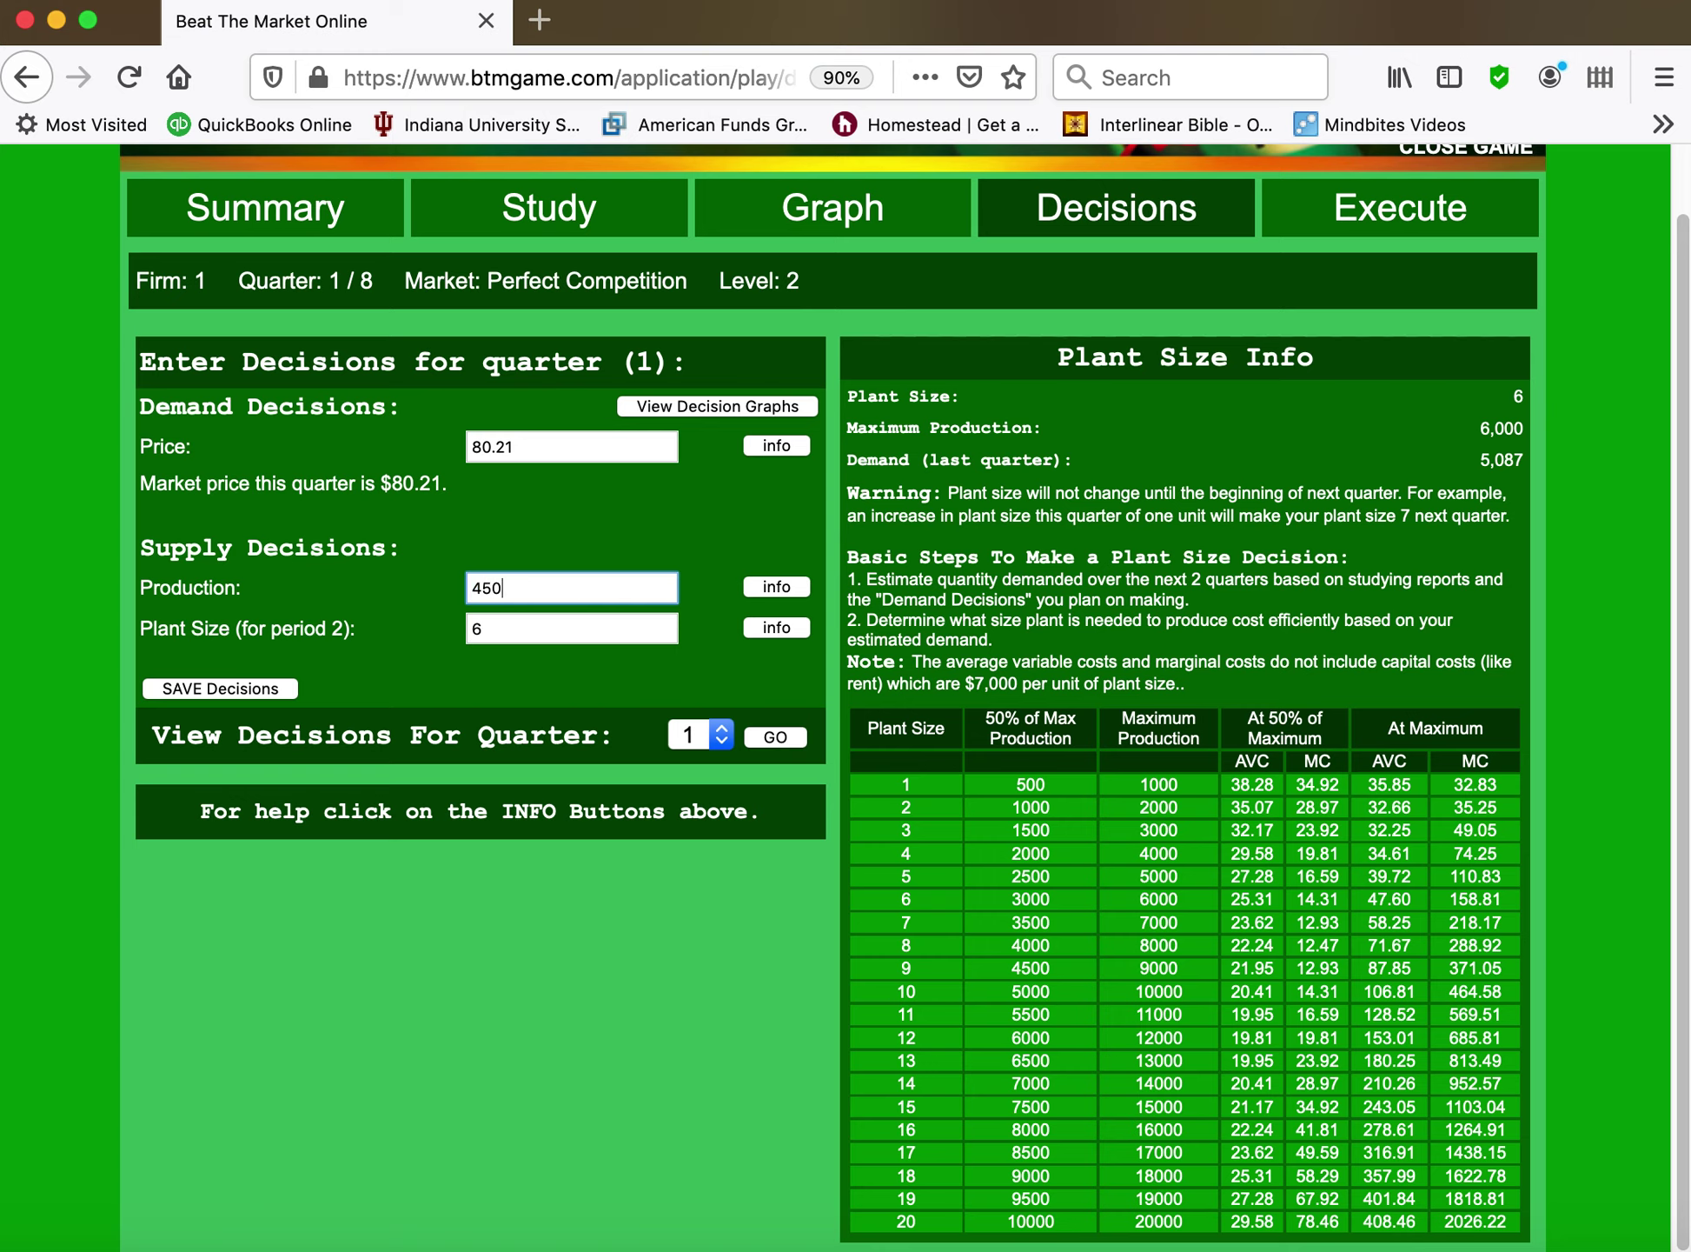
{"action": "left_click_drag", "start_coordinate": [479, 627], "coordinate": [461, 627]}
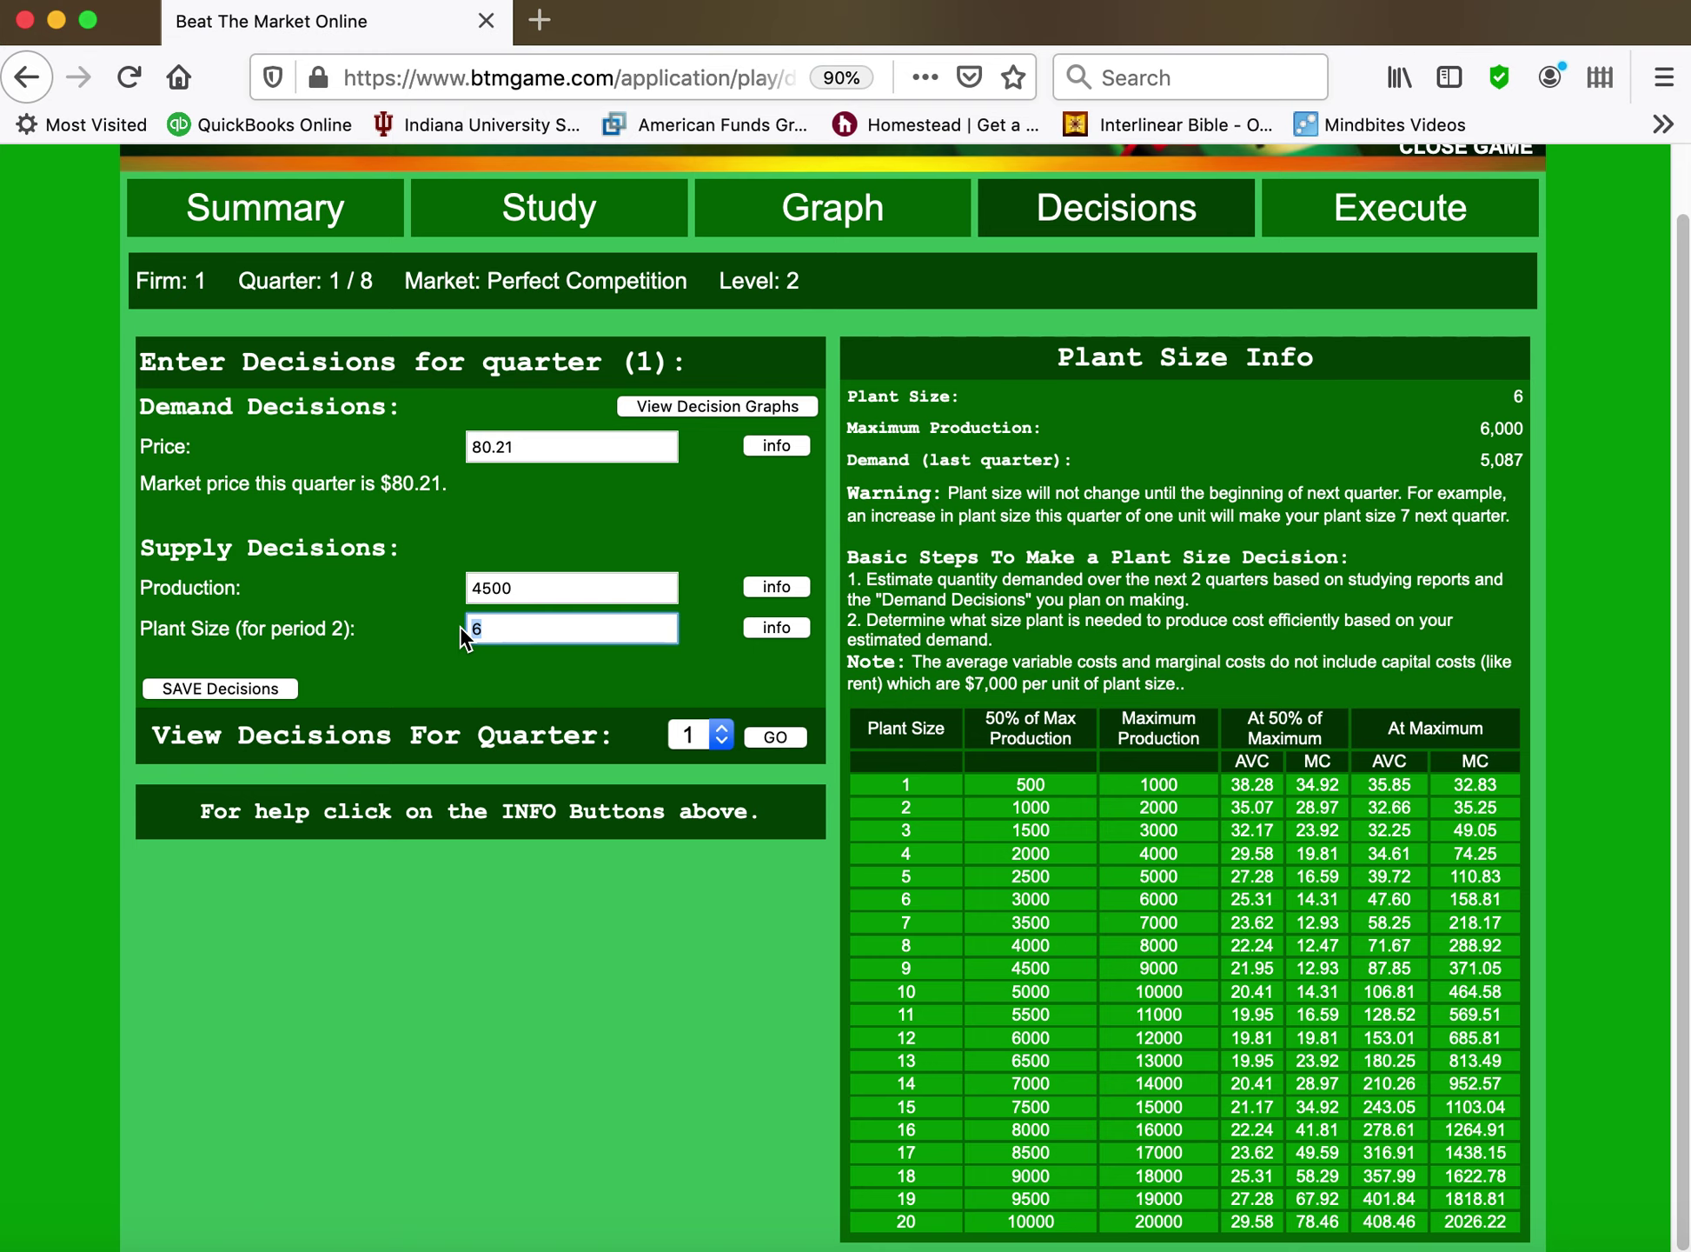
{"action": "type", "text": "7"}
{"action": "left_click", "coordinate": [255, 688]}
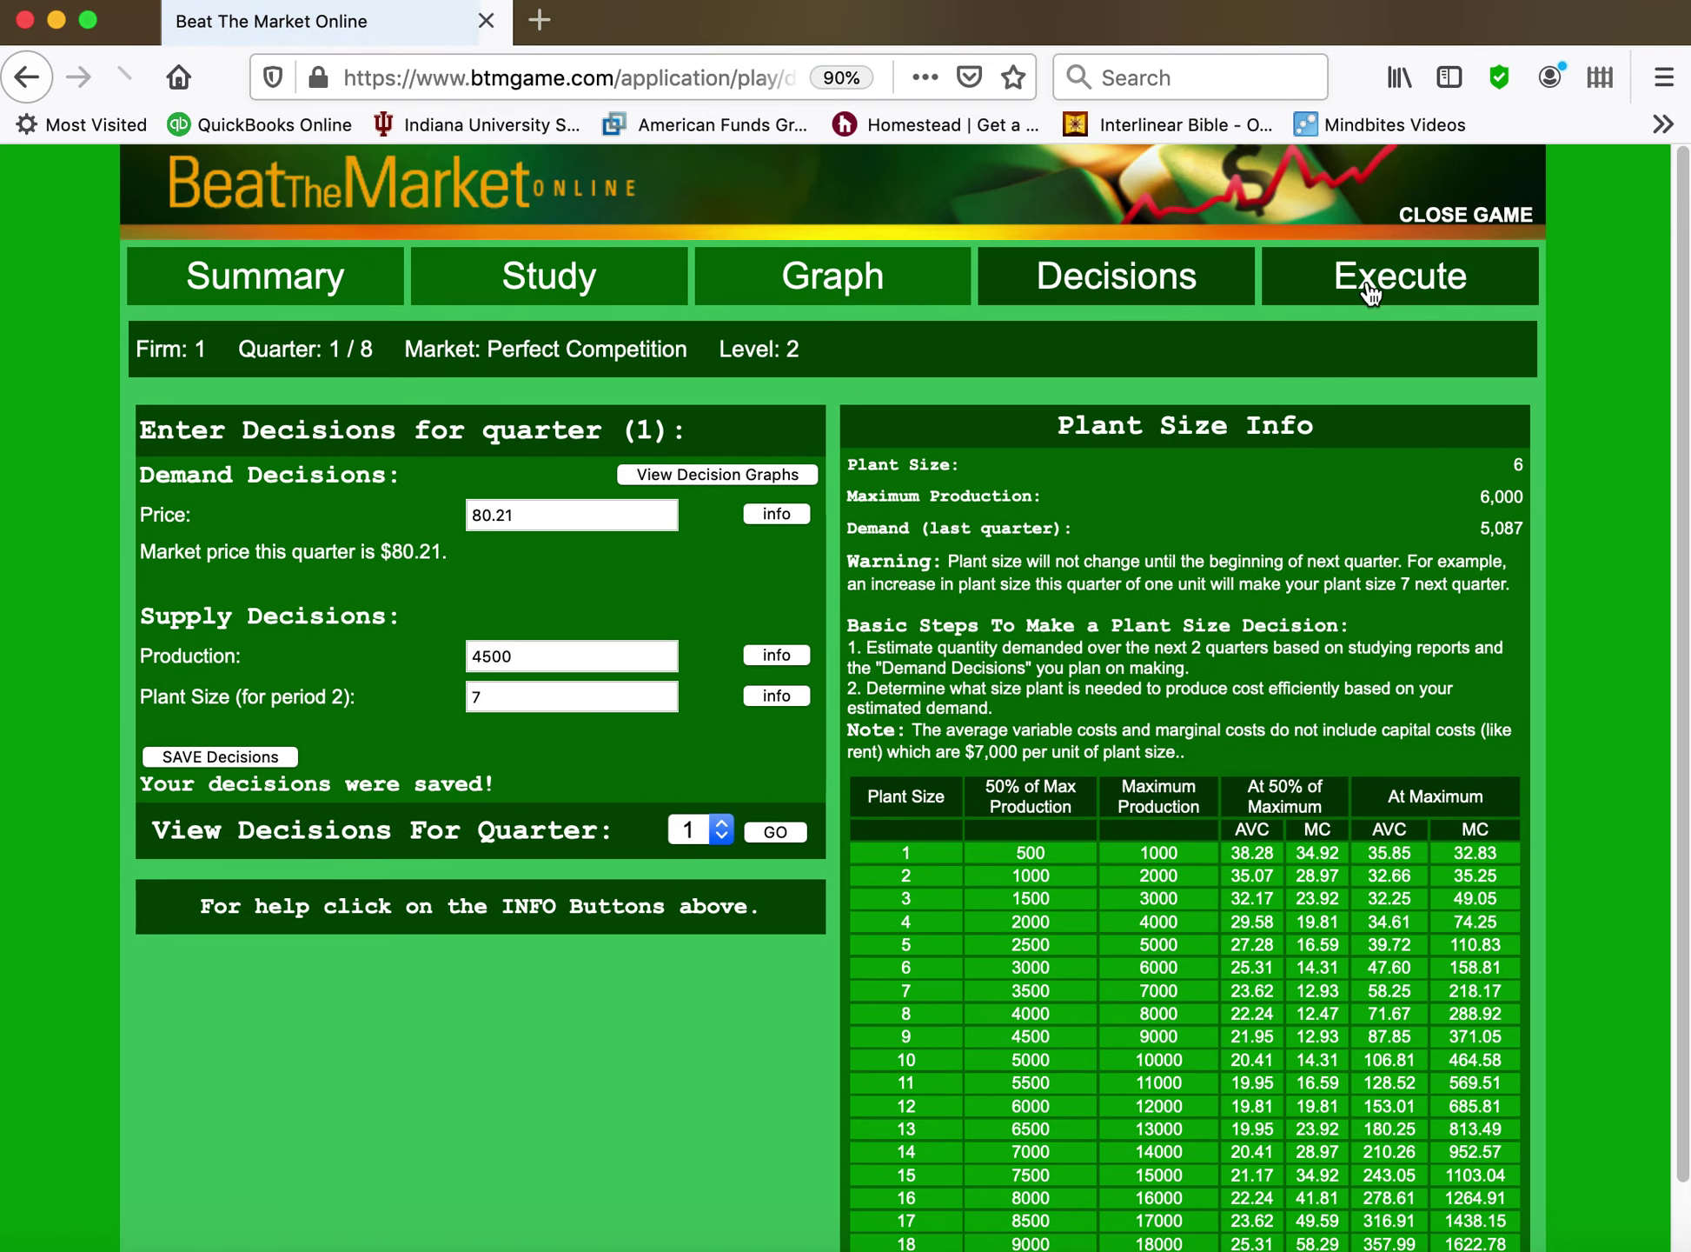
Execute the game with the saved quarter 1 decisions and confirm advancing by one period
{"action": "left_click", "coordinate": [1400, 277]}
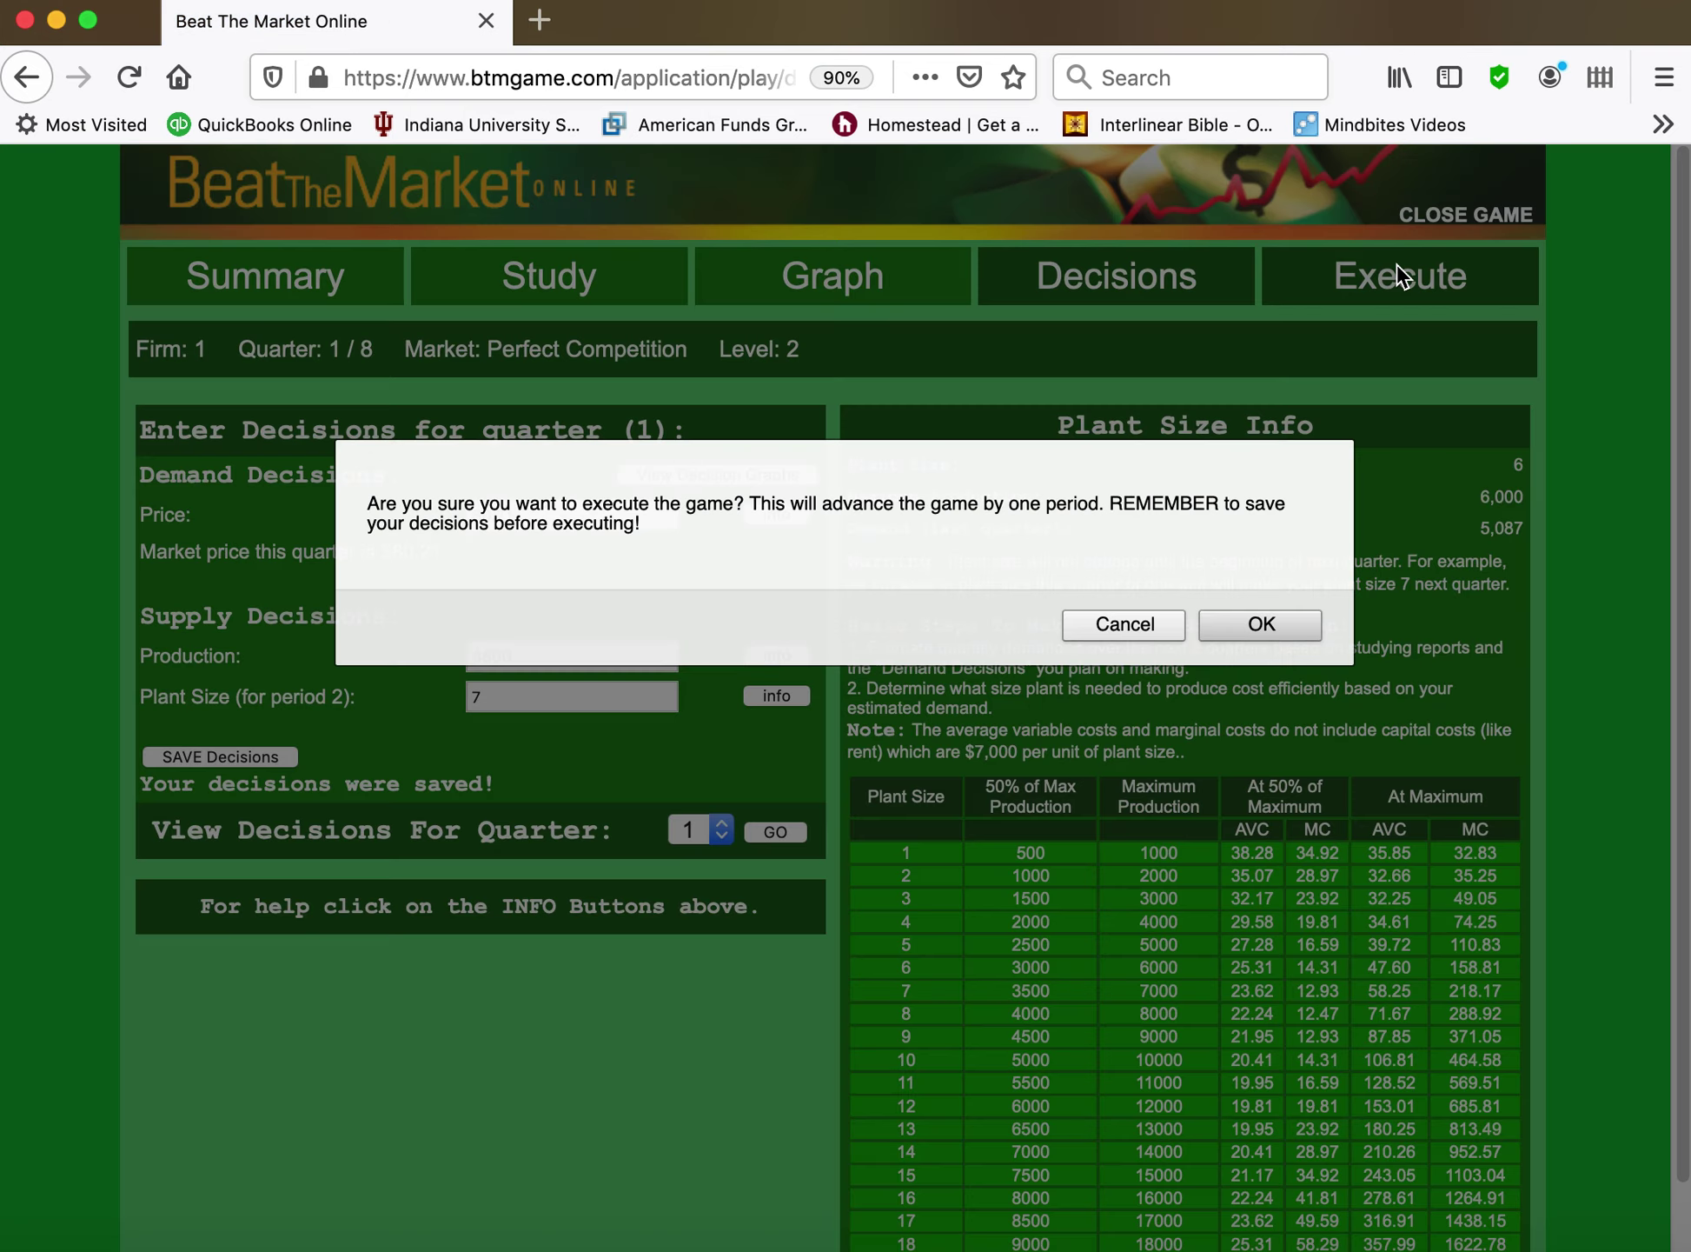
{"action": "left_click", "coordinate": [1275, 622]}
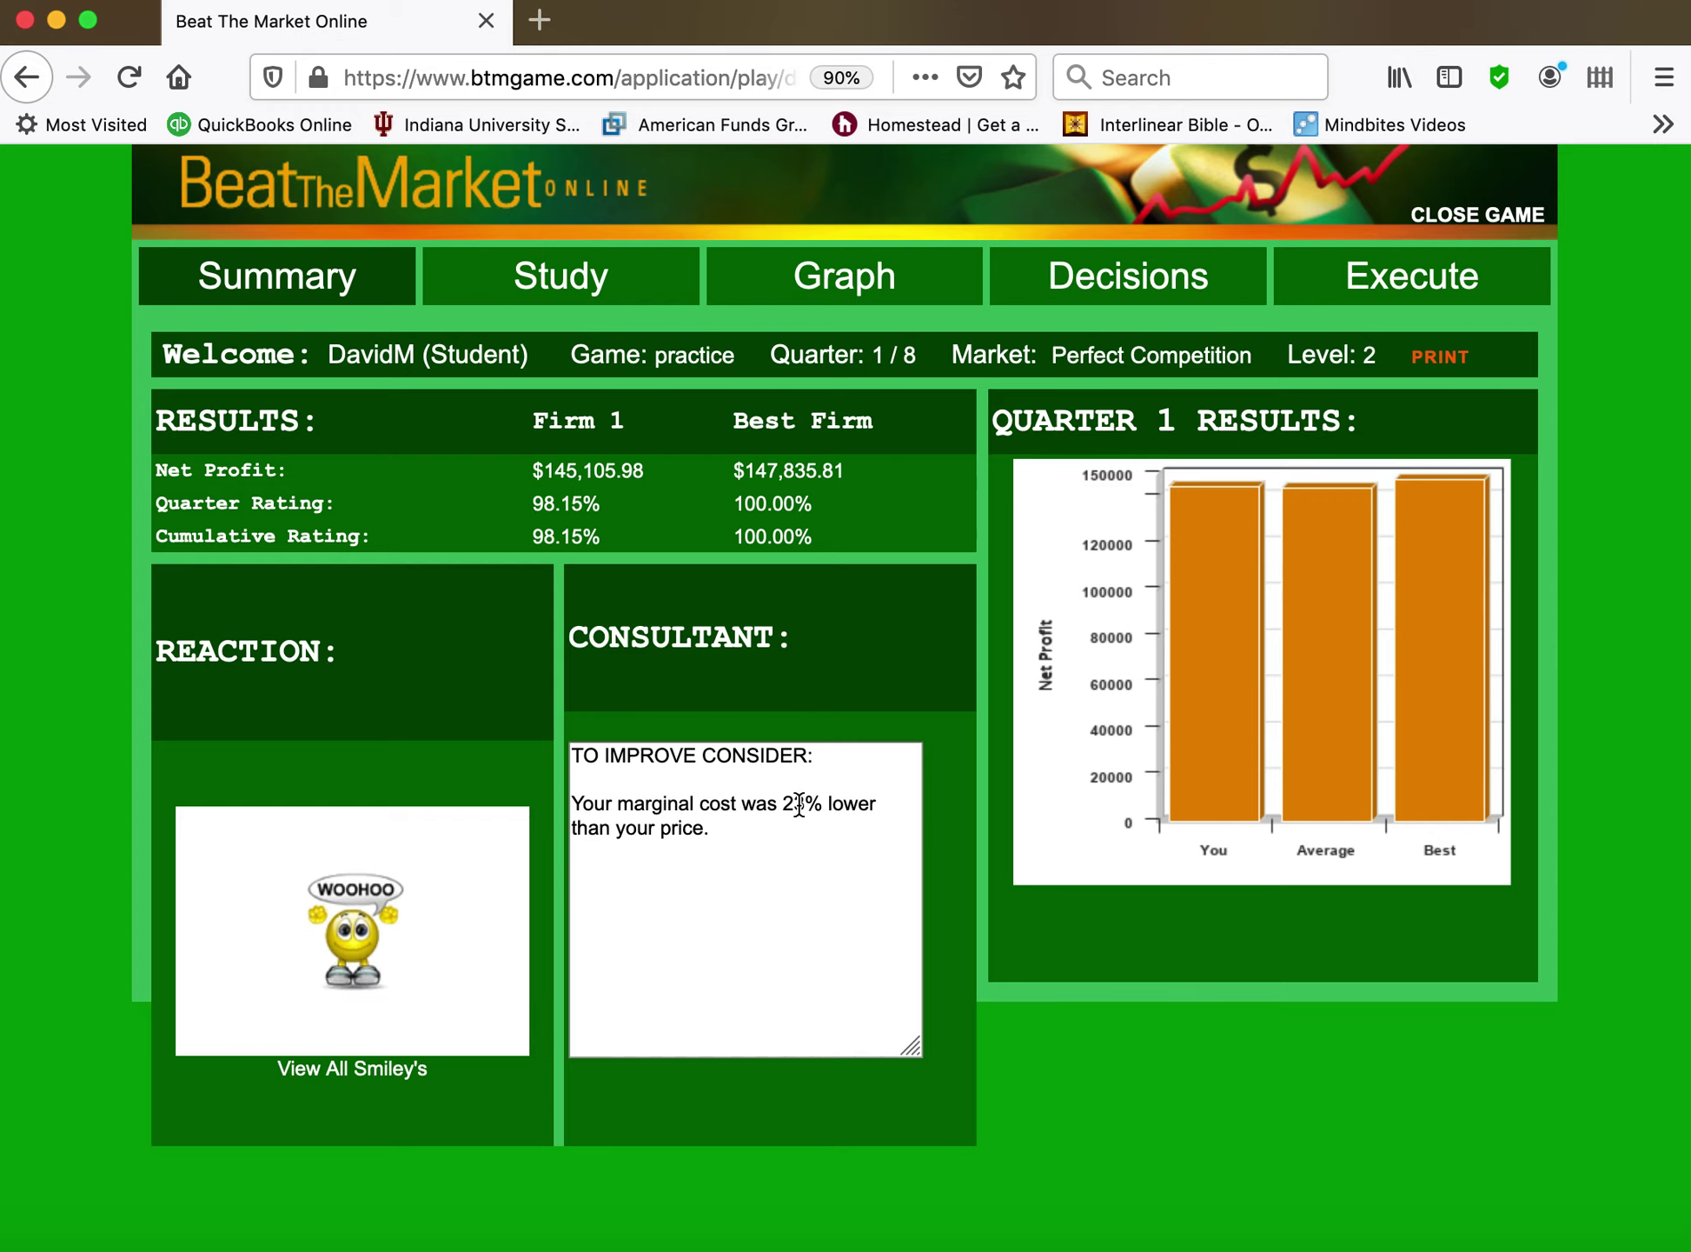
Review the quarter 1 demand and supply and market research reports, and read the firm's marginal cost and price bars on the graph
{"action": "left_click", "coordinate": [575, 277]}
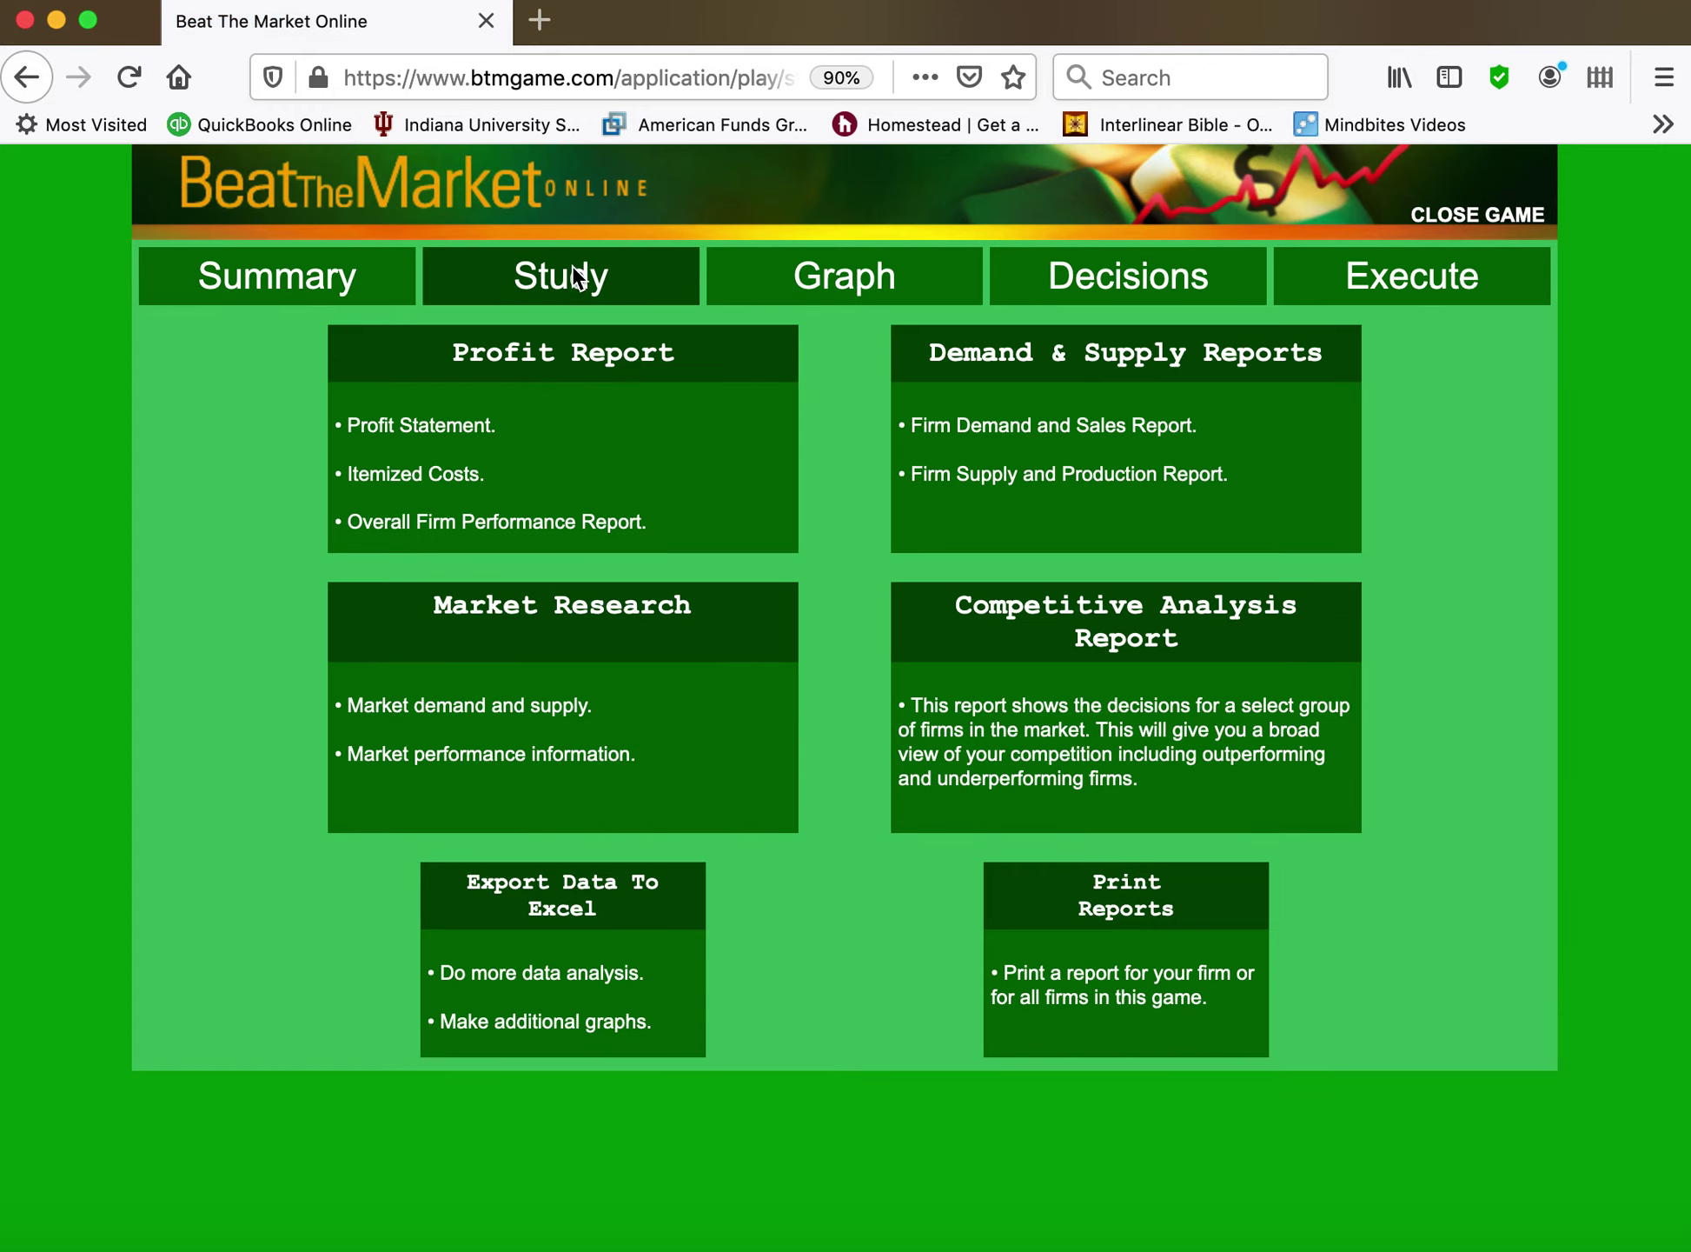
{"action": "left_click", "coordinate": [1118, 353]}
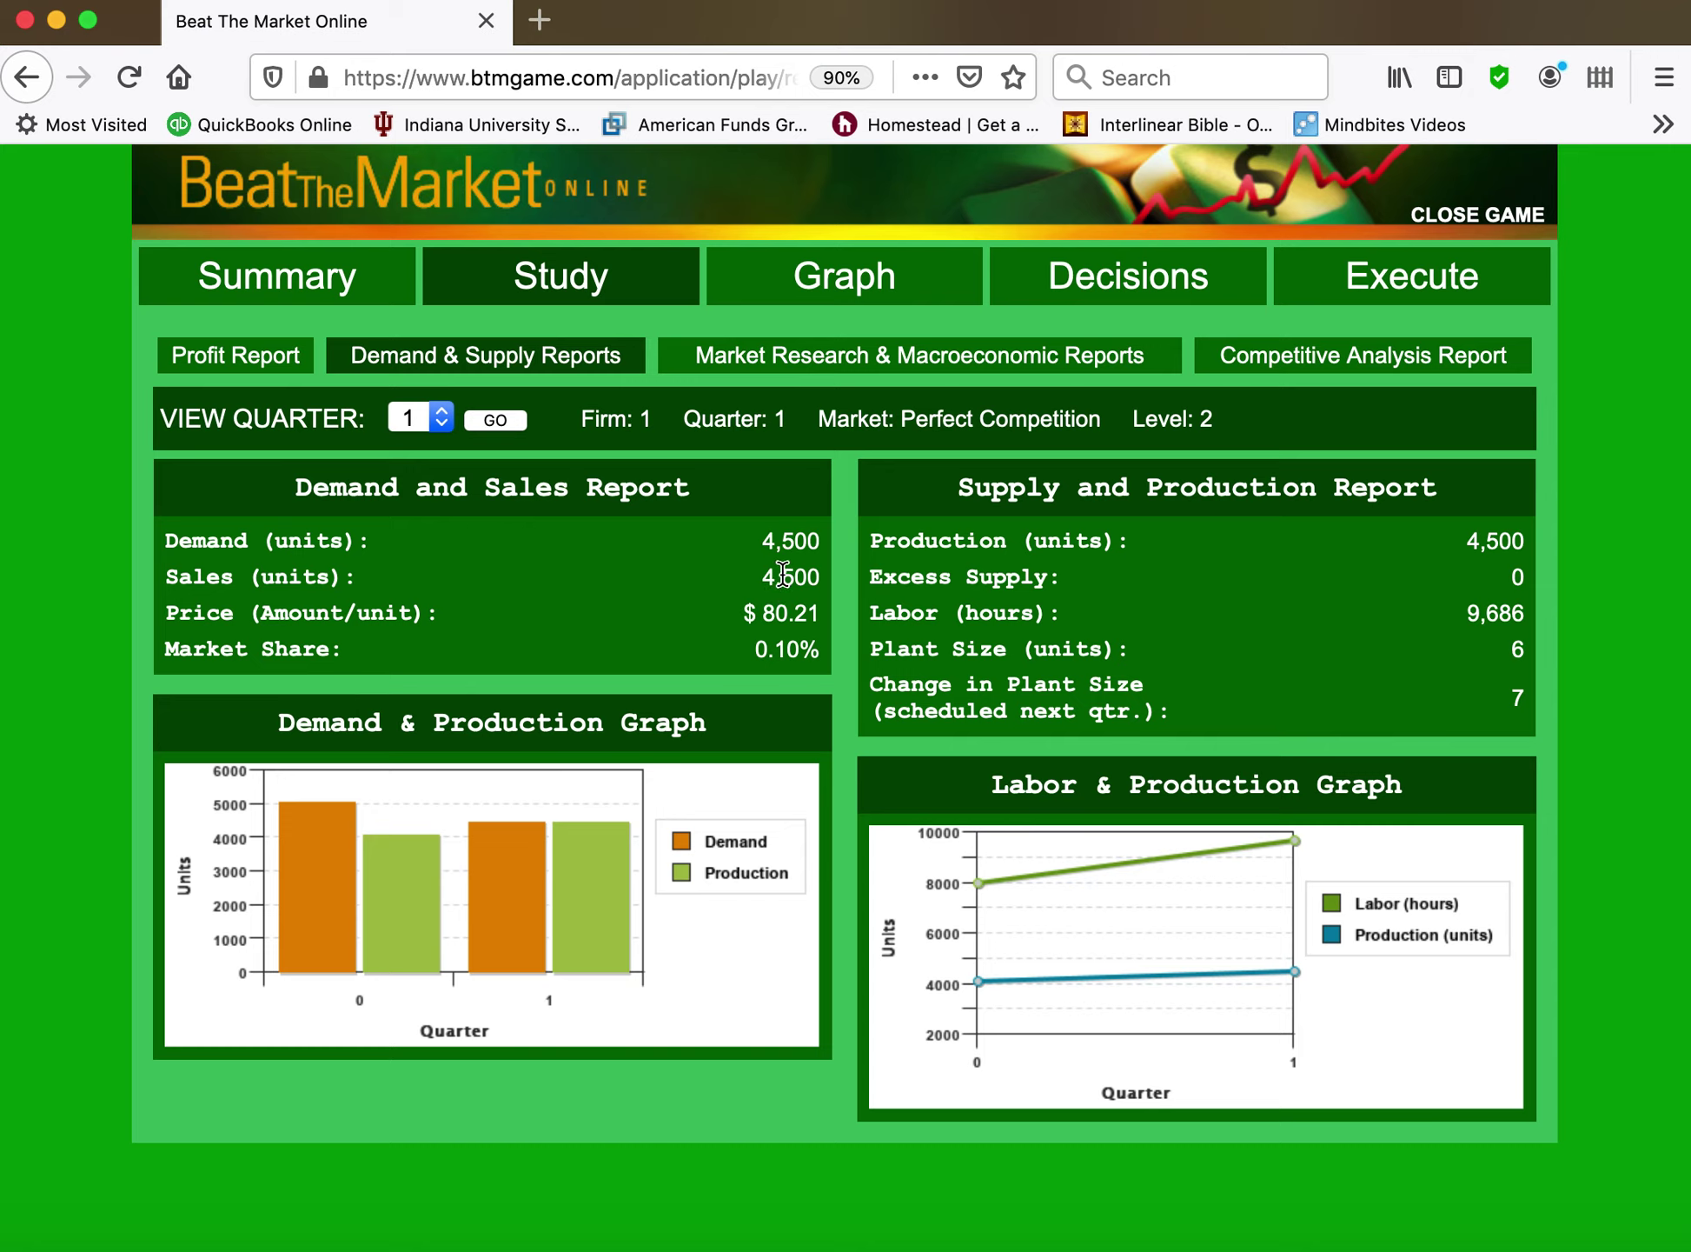
{"action": "left_click", "coordinate": [566, 357]}
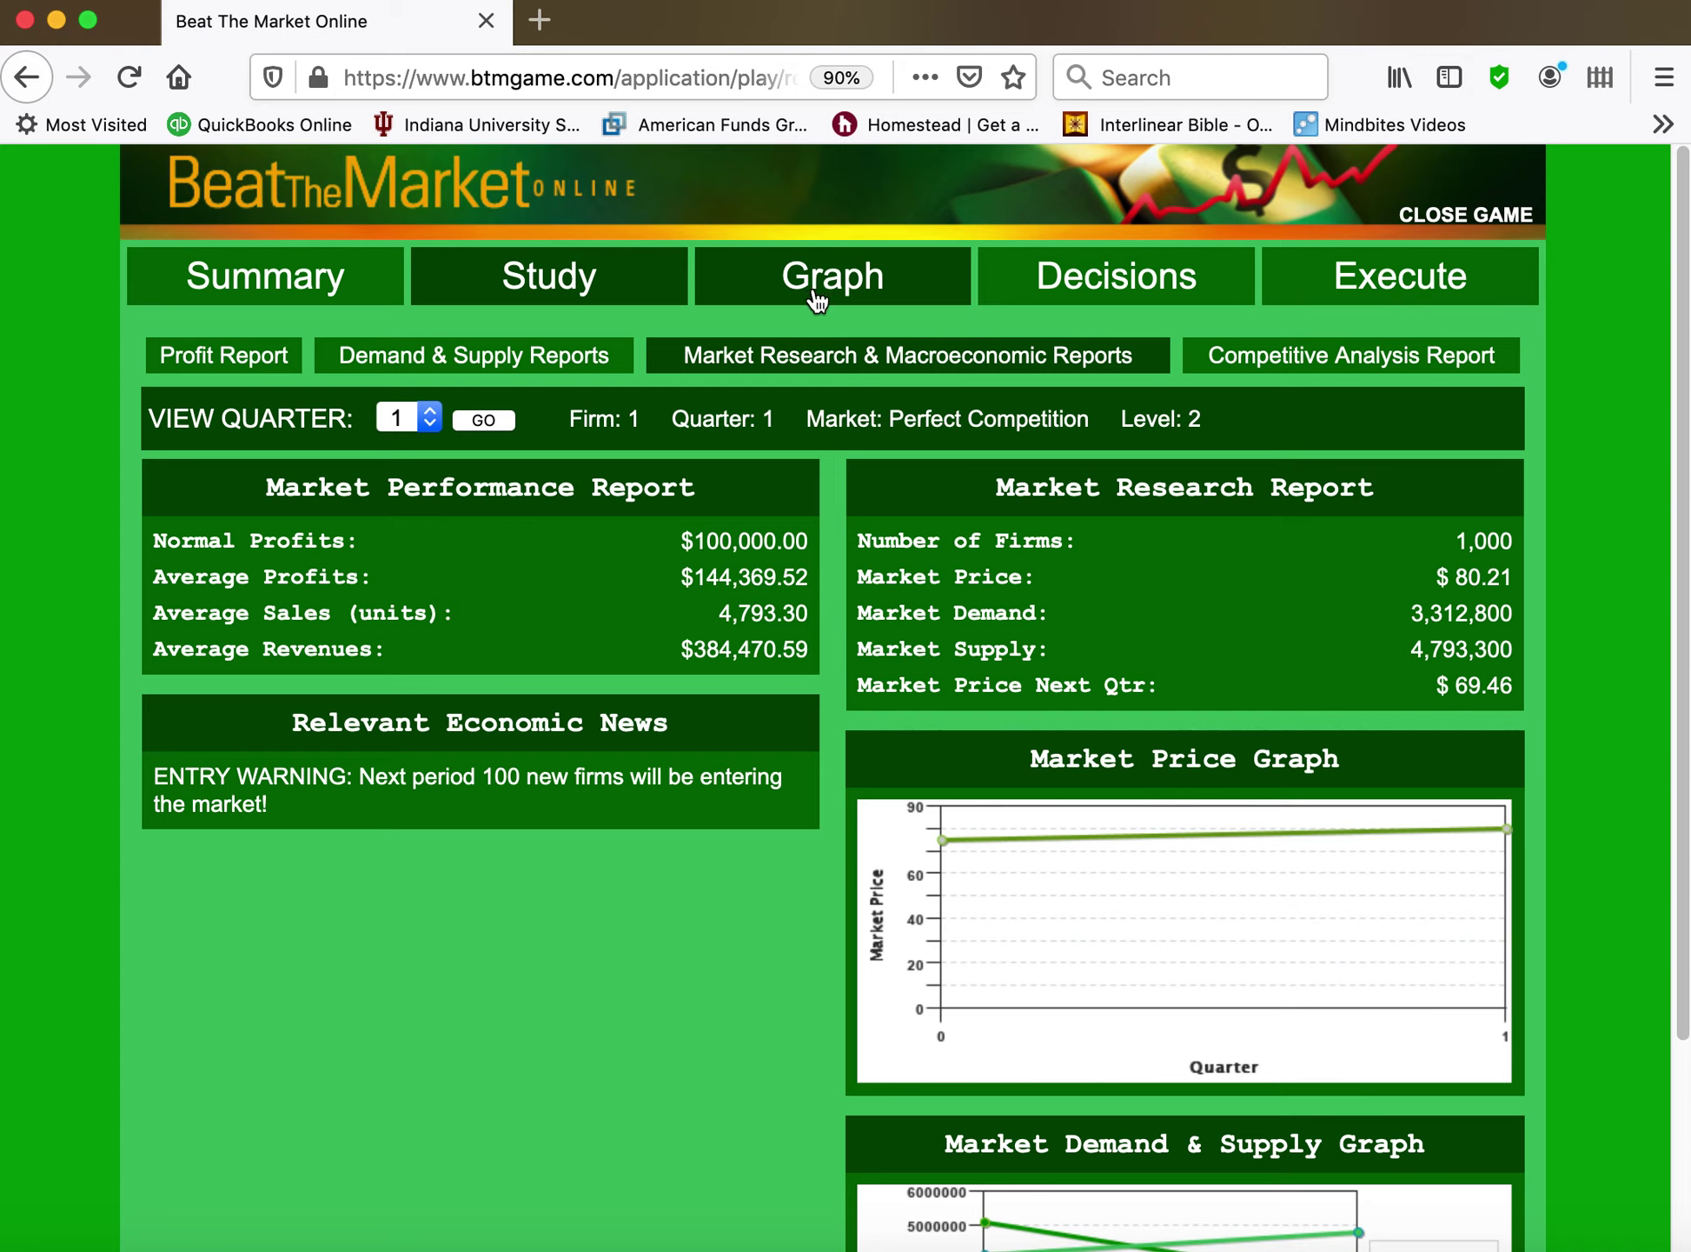
{"action": "left_click", "coordinate": [830, 366]}
{"action": "left_click", "coordinate": [870, 289]}
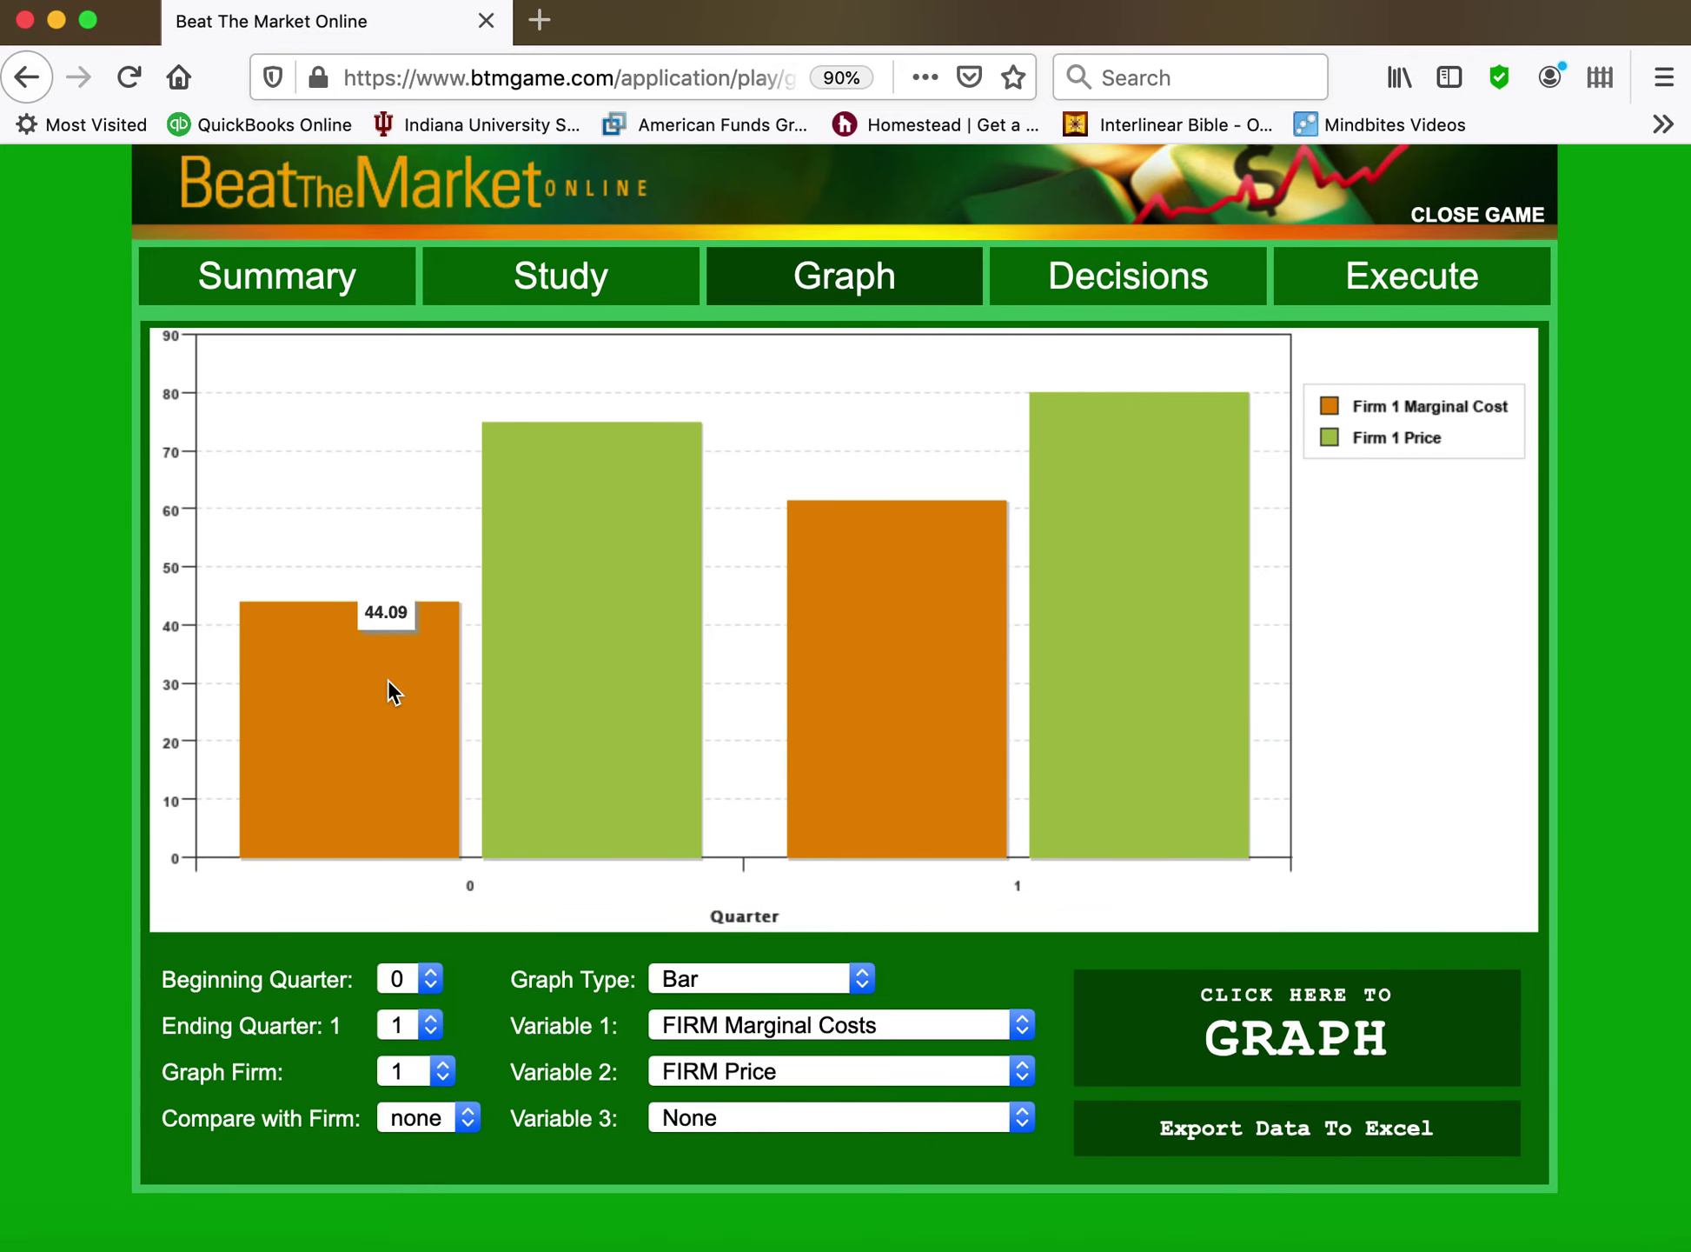
{"action": "mouse_move", "coordinate": [1115, 548]}
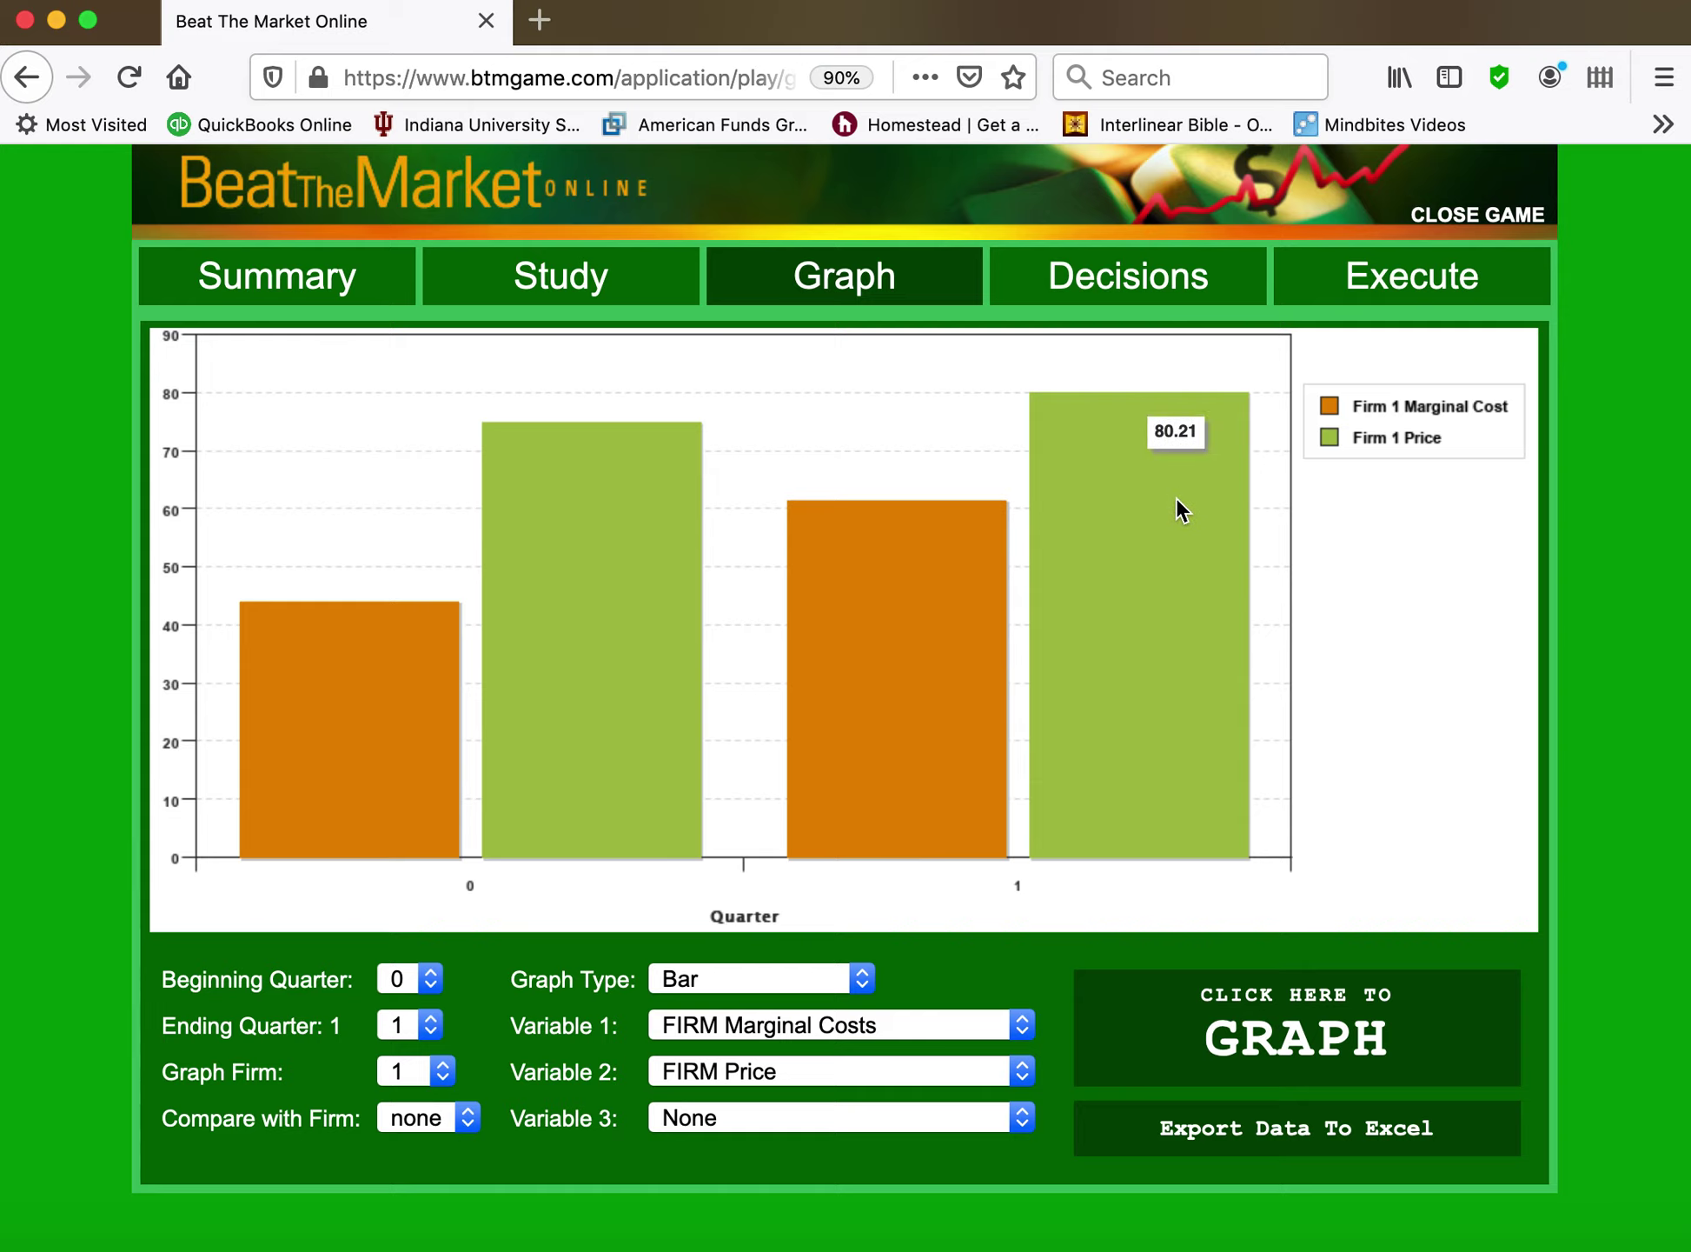
Save the quarter 2 decisions with production 5000 and plant size 8 for period 3, and execute the quarter
{"action": "left_click", "coordinate": [1135, 281]}
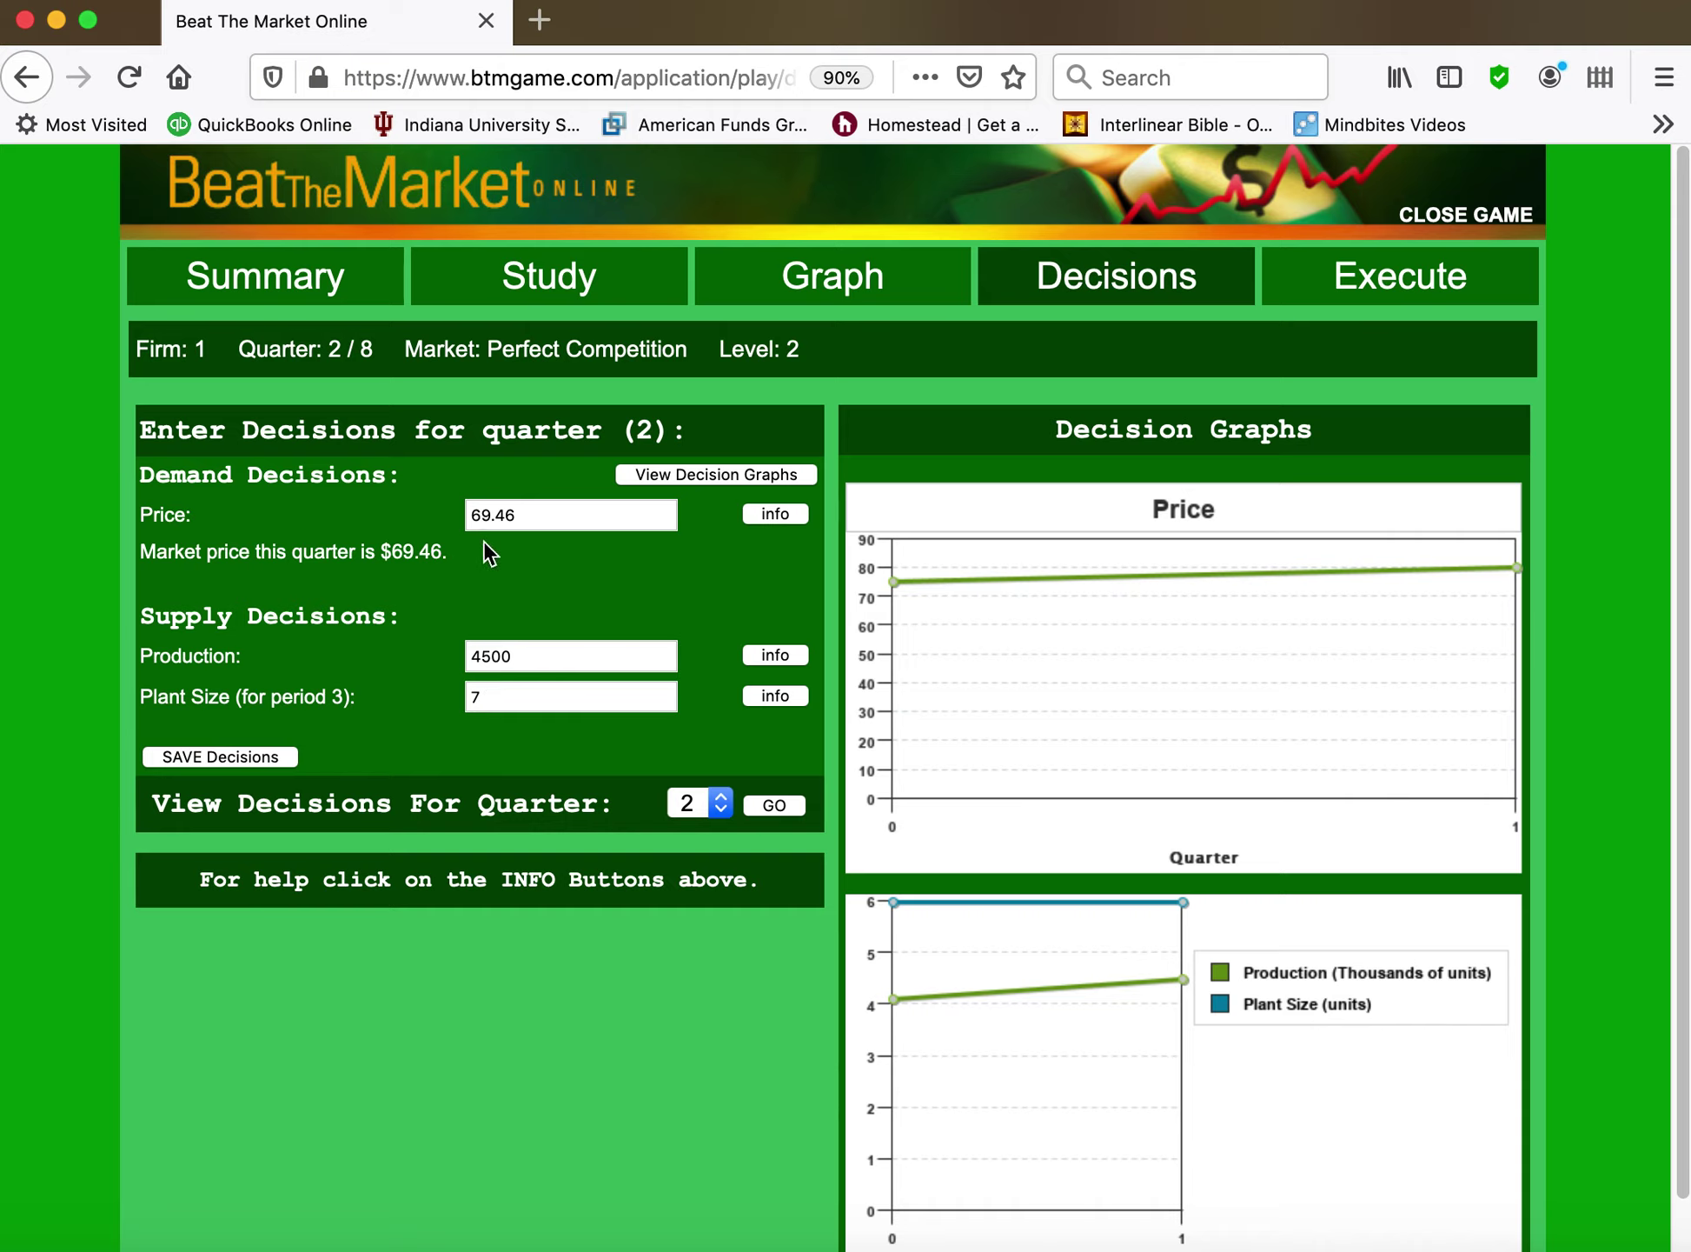
{"action": "double_click", "coordinate": [499, 515]}
{"action": "left_click", "coordinate": [516, 515]}
{"action": "left_click", "coordinate": [473, 695]}
{"action": "type", "text": "7"}
{"action": "left_click_drag", "start_coordinate": [532, 659], "coordinate": [437, 664]}
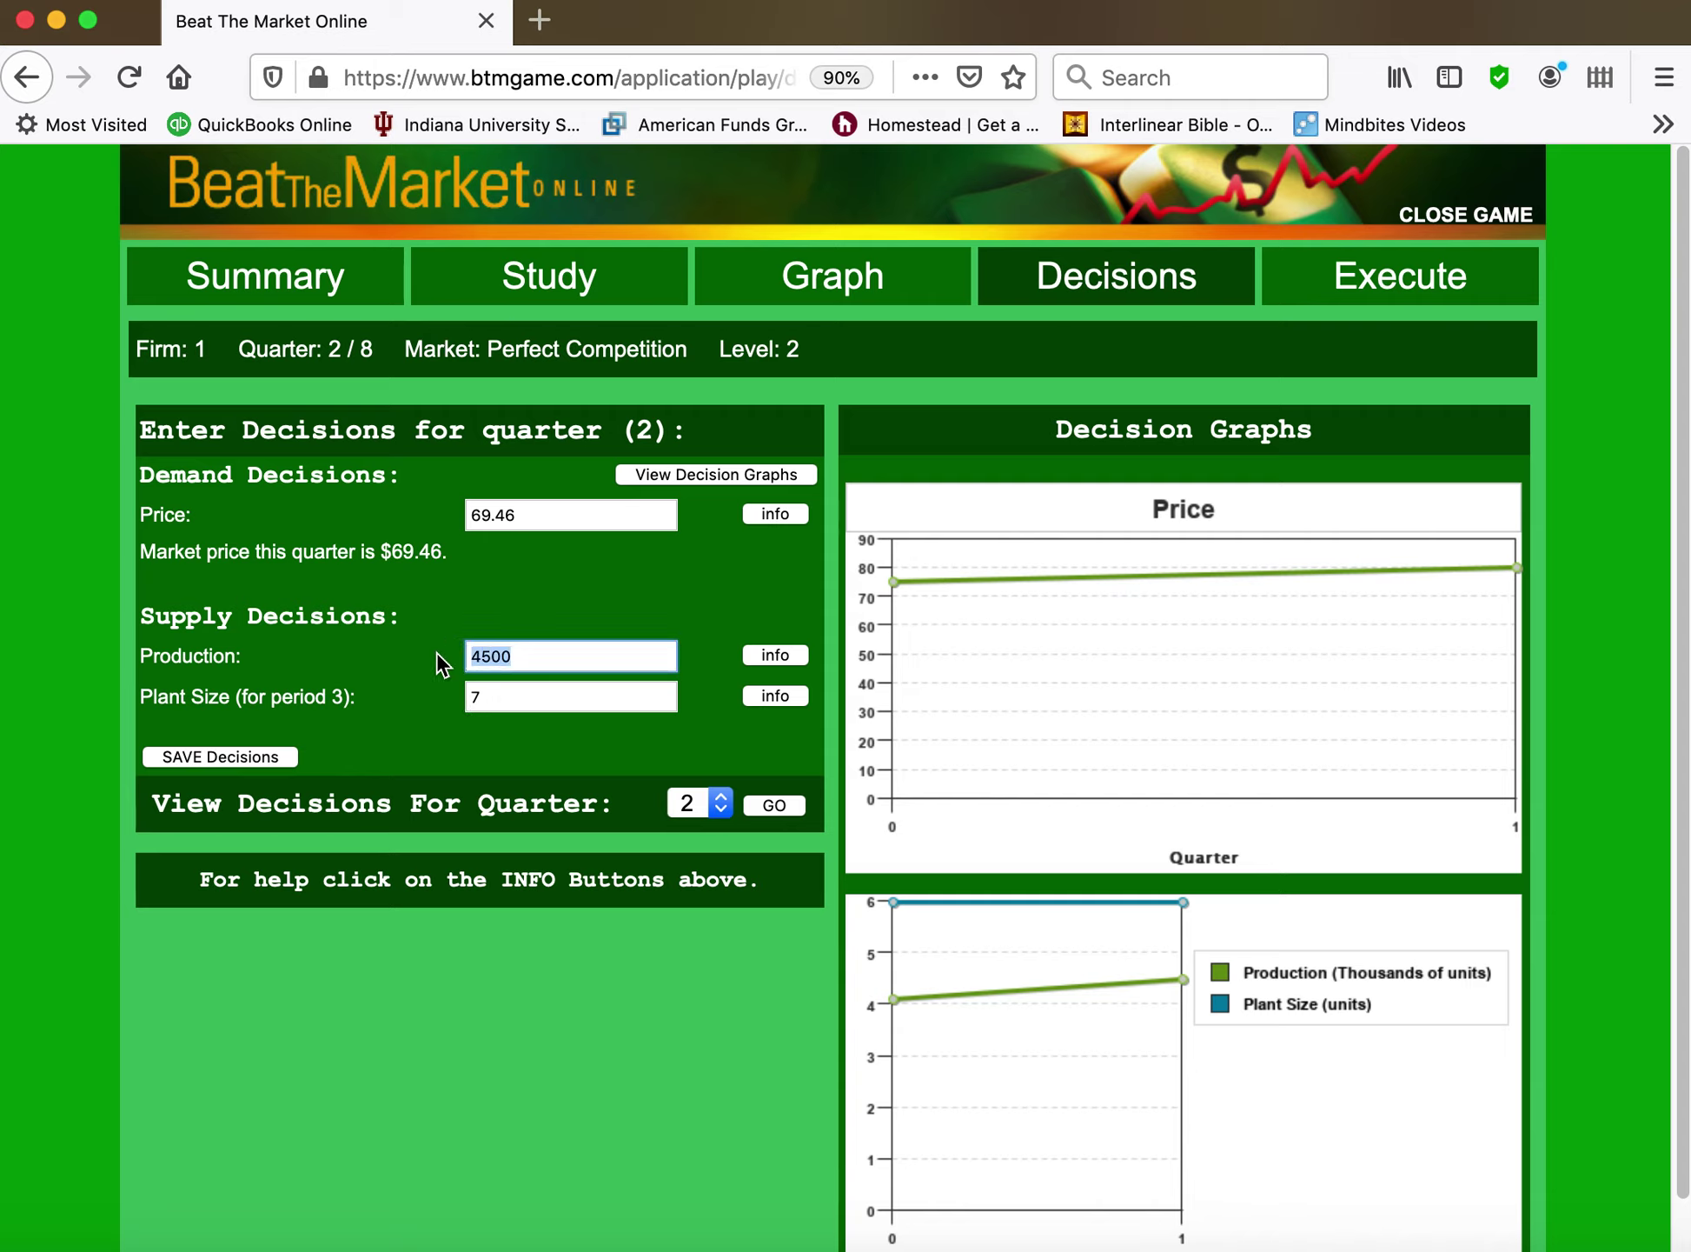
{"action": "type", "text": "5000"}
{"action": "key", "text": "Tab"}
{"action": "key", "text": "Tab"}
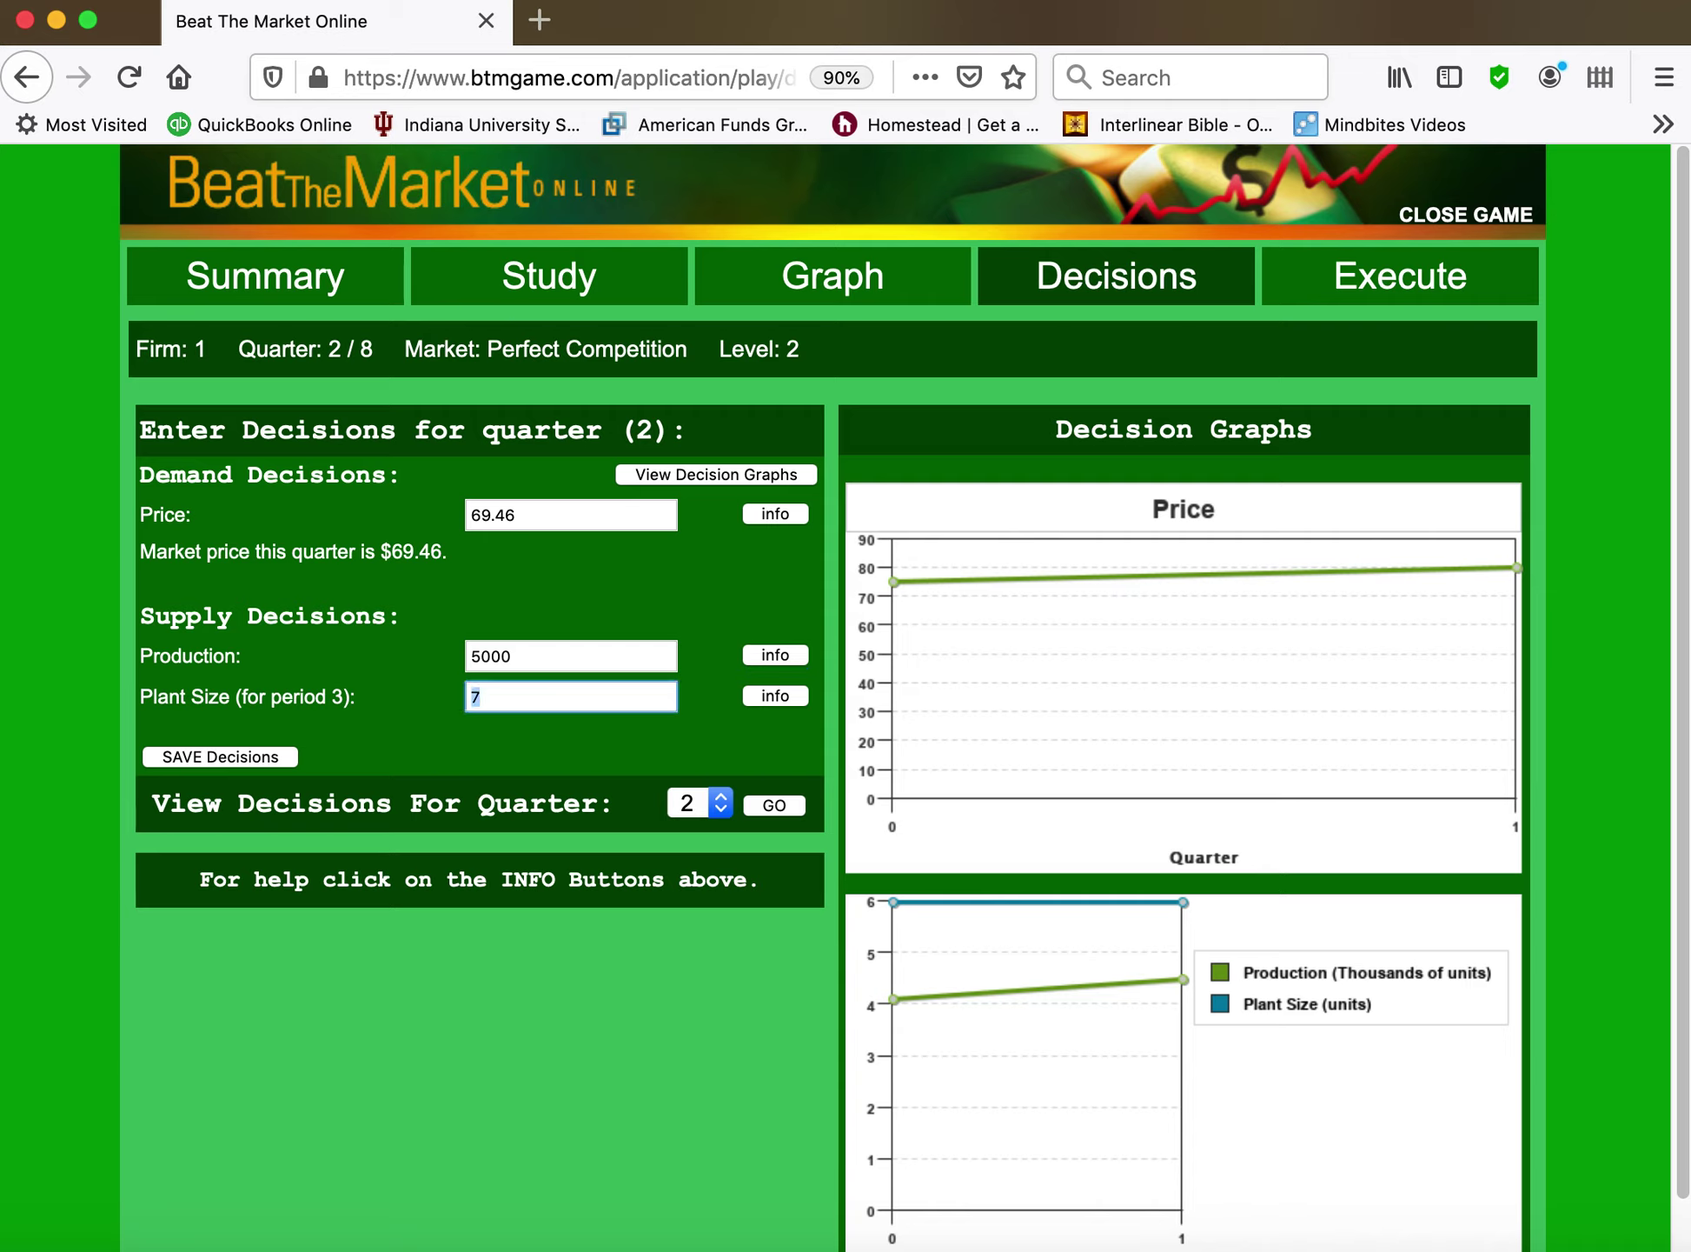
{"action": "type", "text": "8"}
{"action": "key", "text": "Tab"}
{"action": "left_click", "coordinate": [233, 754]}
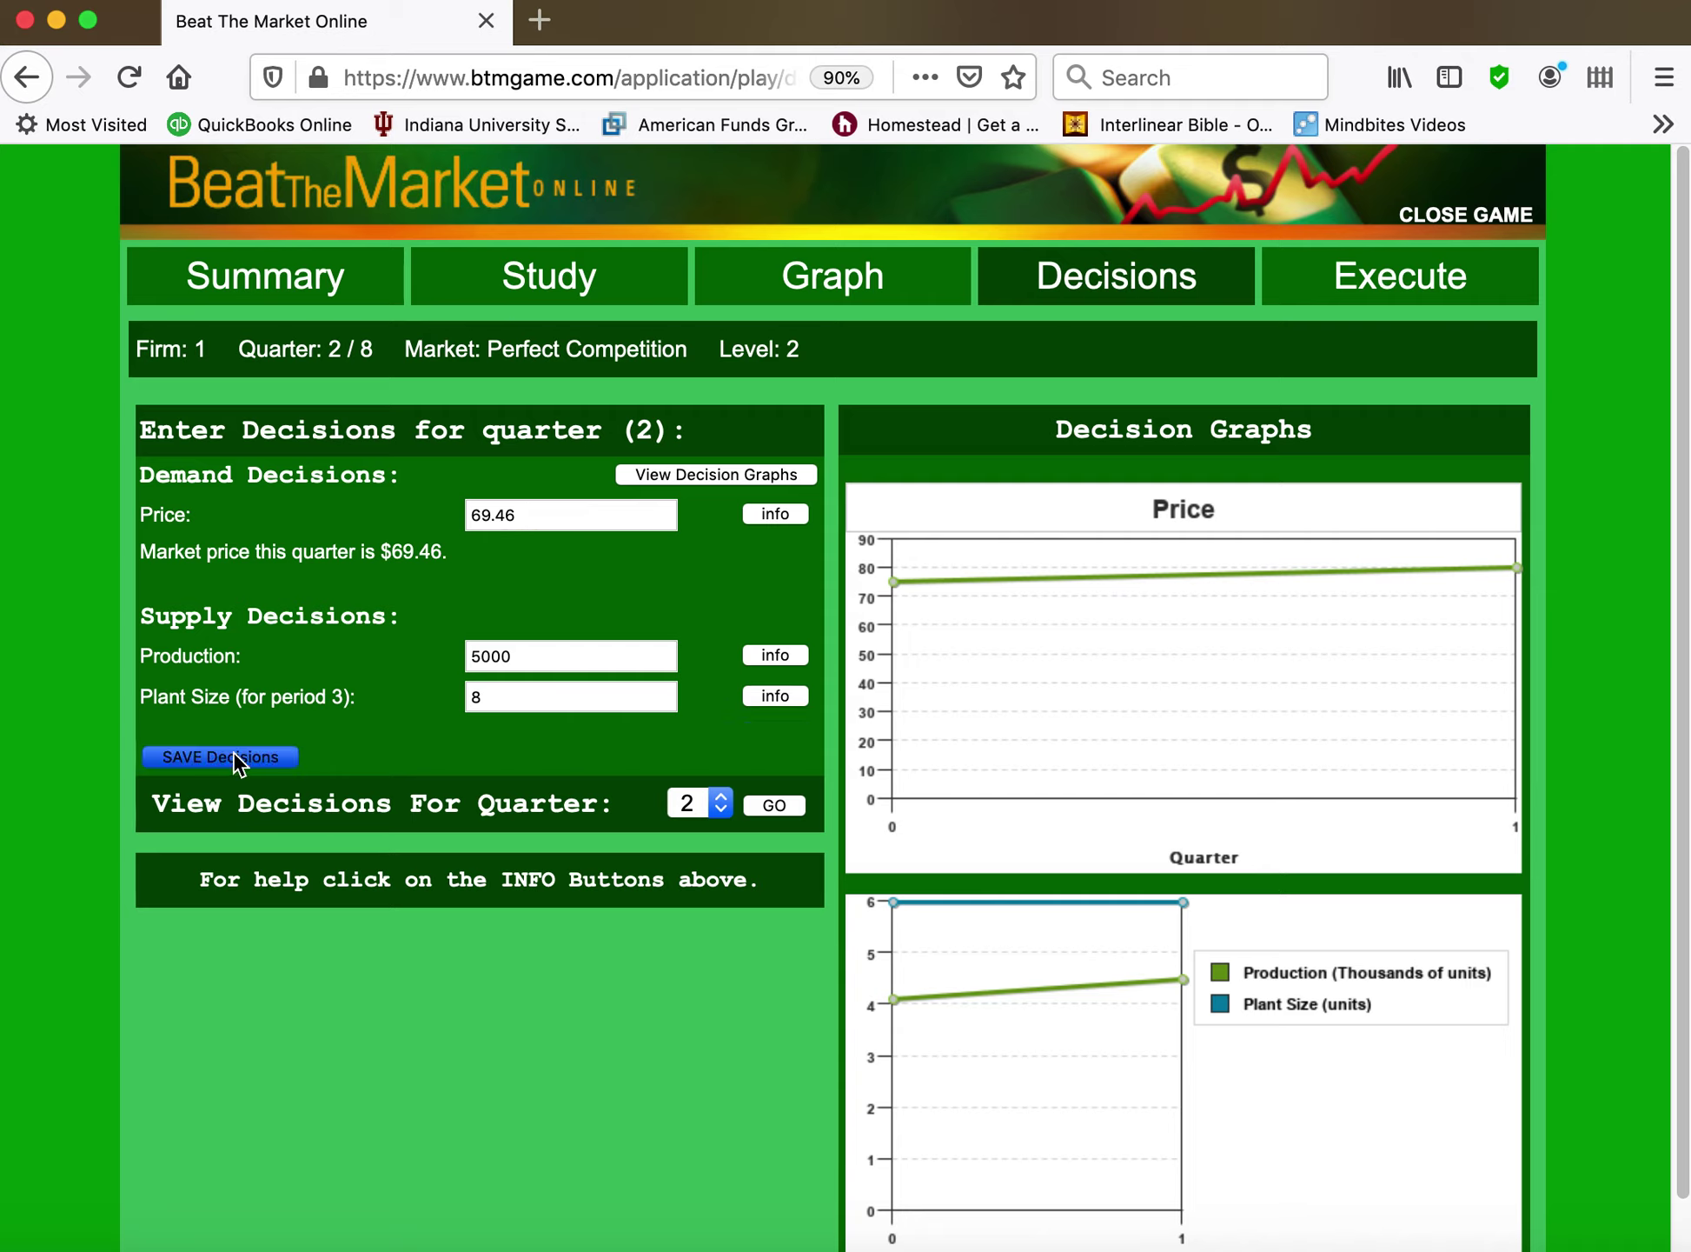
{"action": "left_click", "coordinate": [1425, 286]}
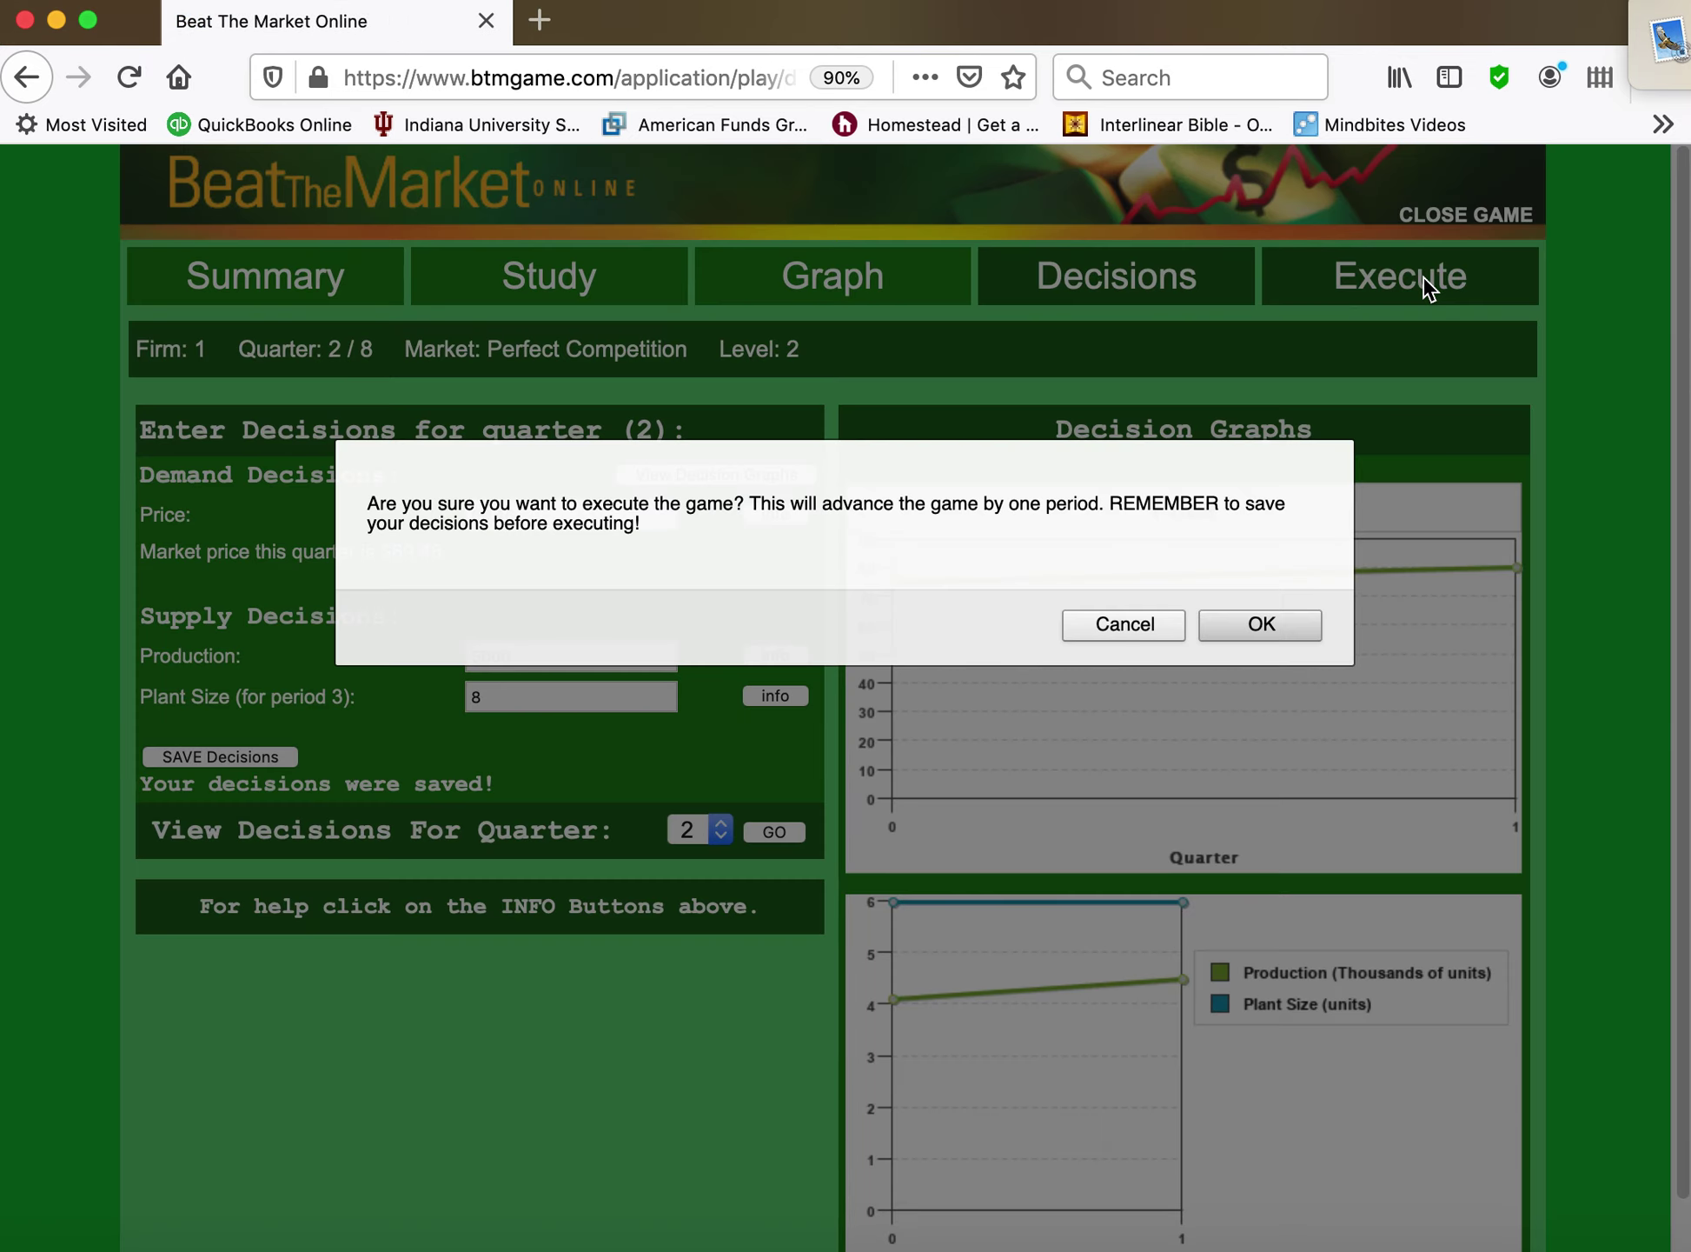
{"action": "left_click", "coordinate": [1261, 626]}
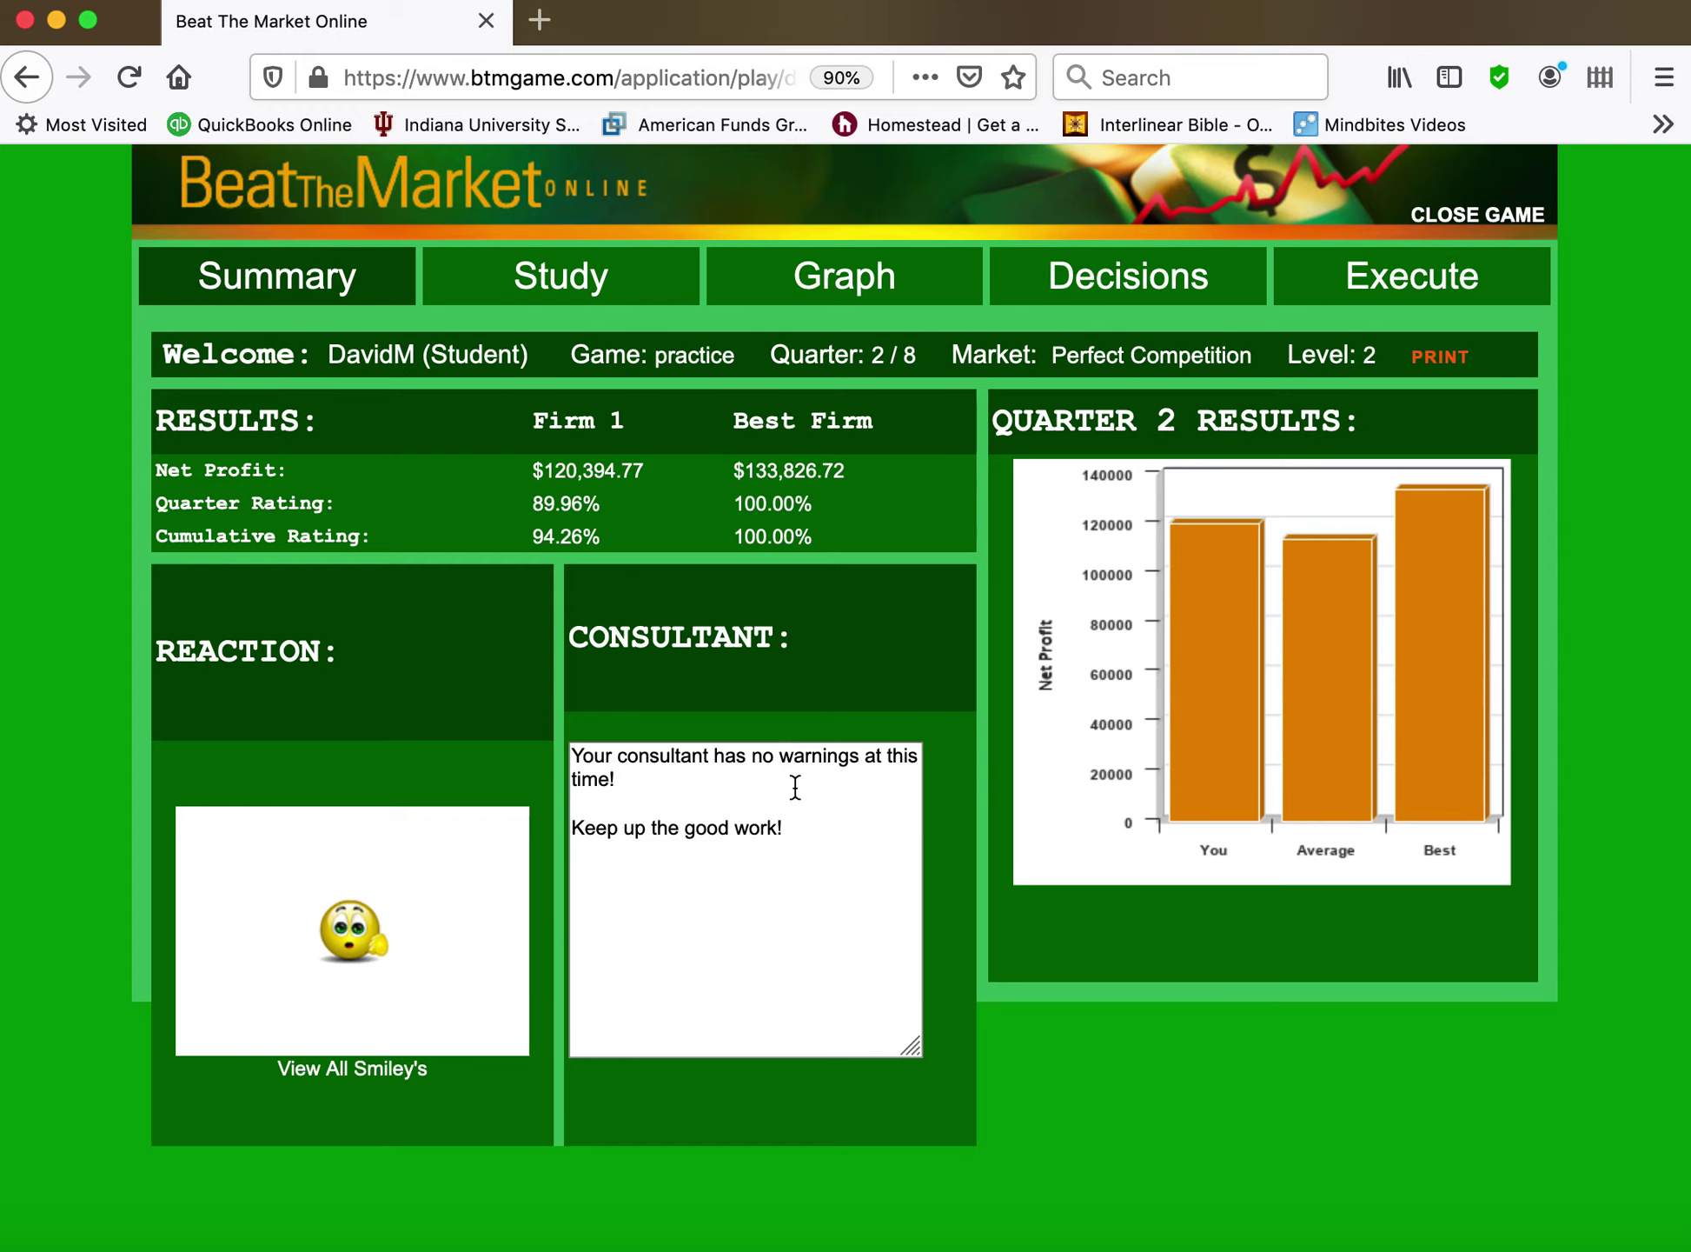
Review the quarter 2 demand and supply reports and the market research and macroeconomic reports
{"action": "left_click", "coordinate": [545, 274]}
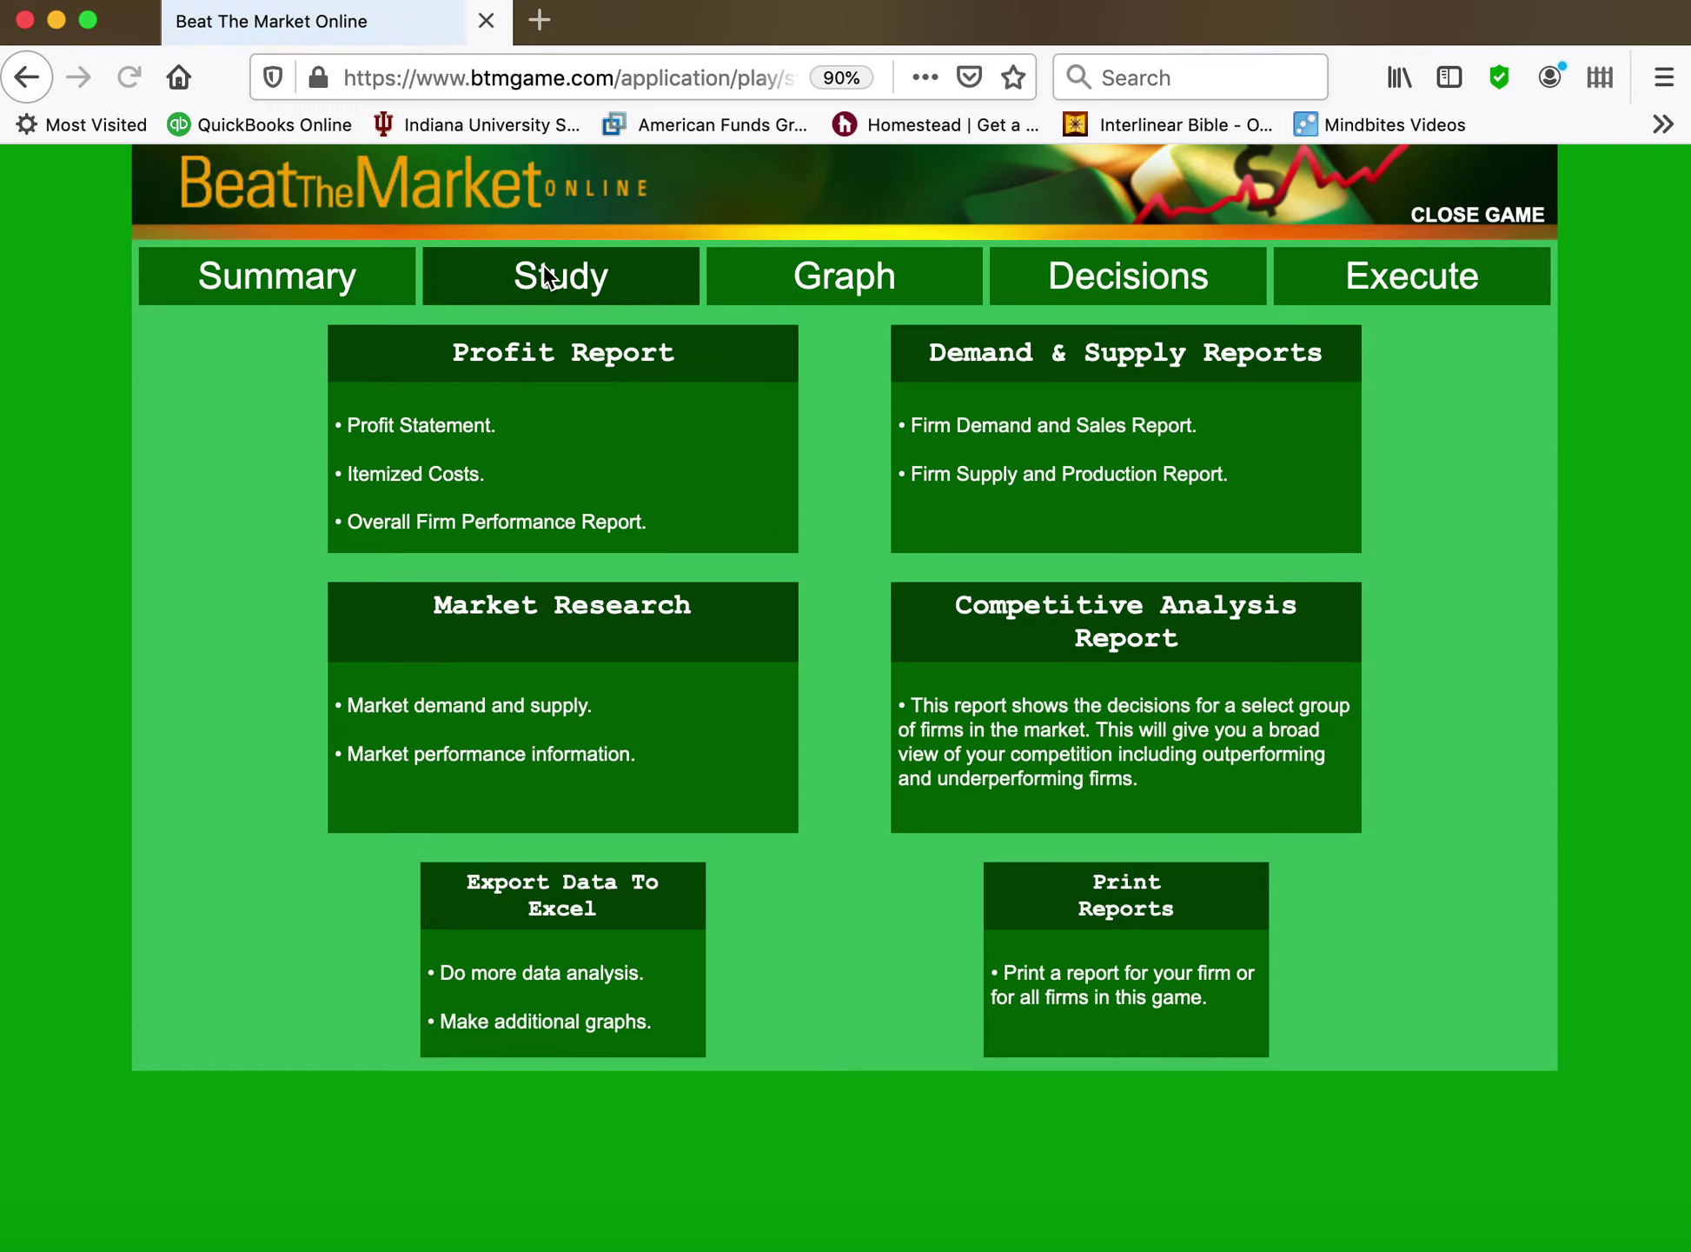
{"action": "left_click", "coordinate": [1095, 365]}
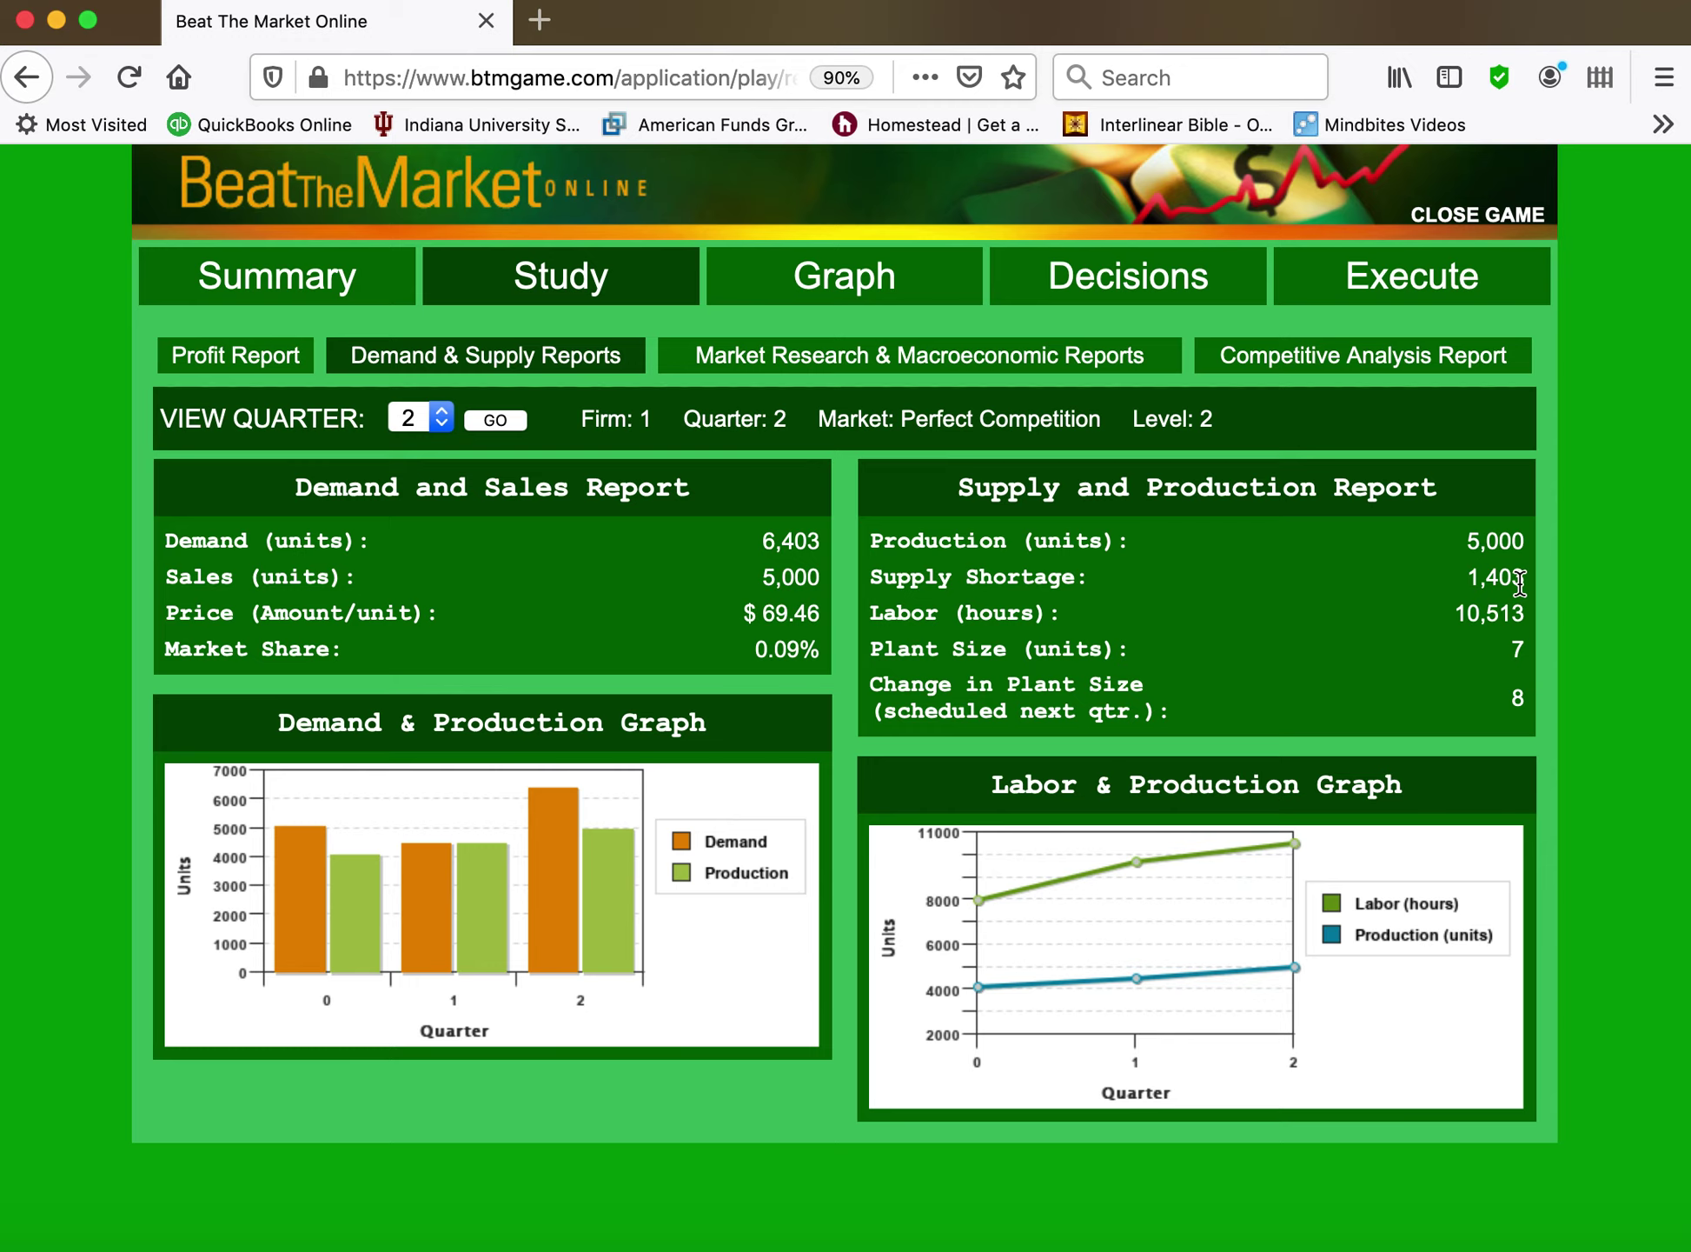
{"action": "left_click", "coordinate": [865, 355]}
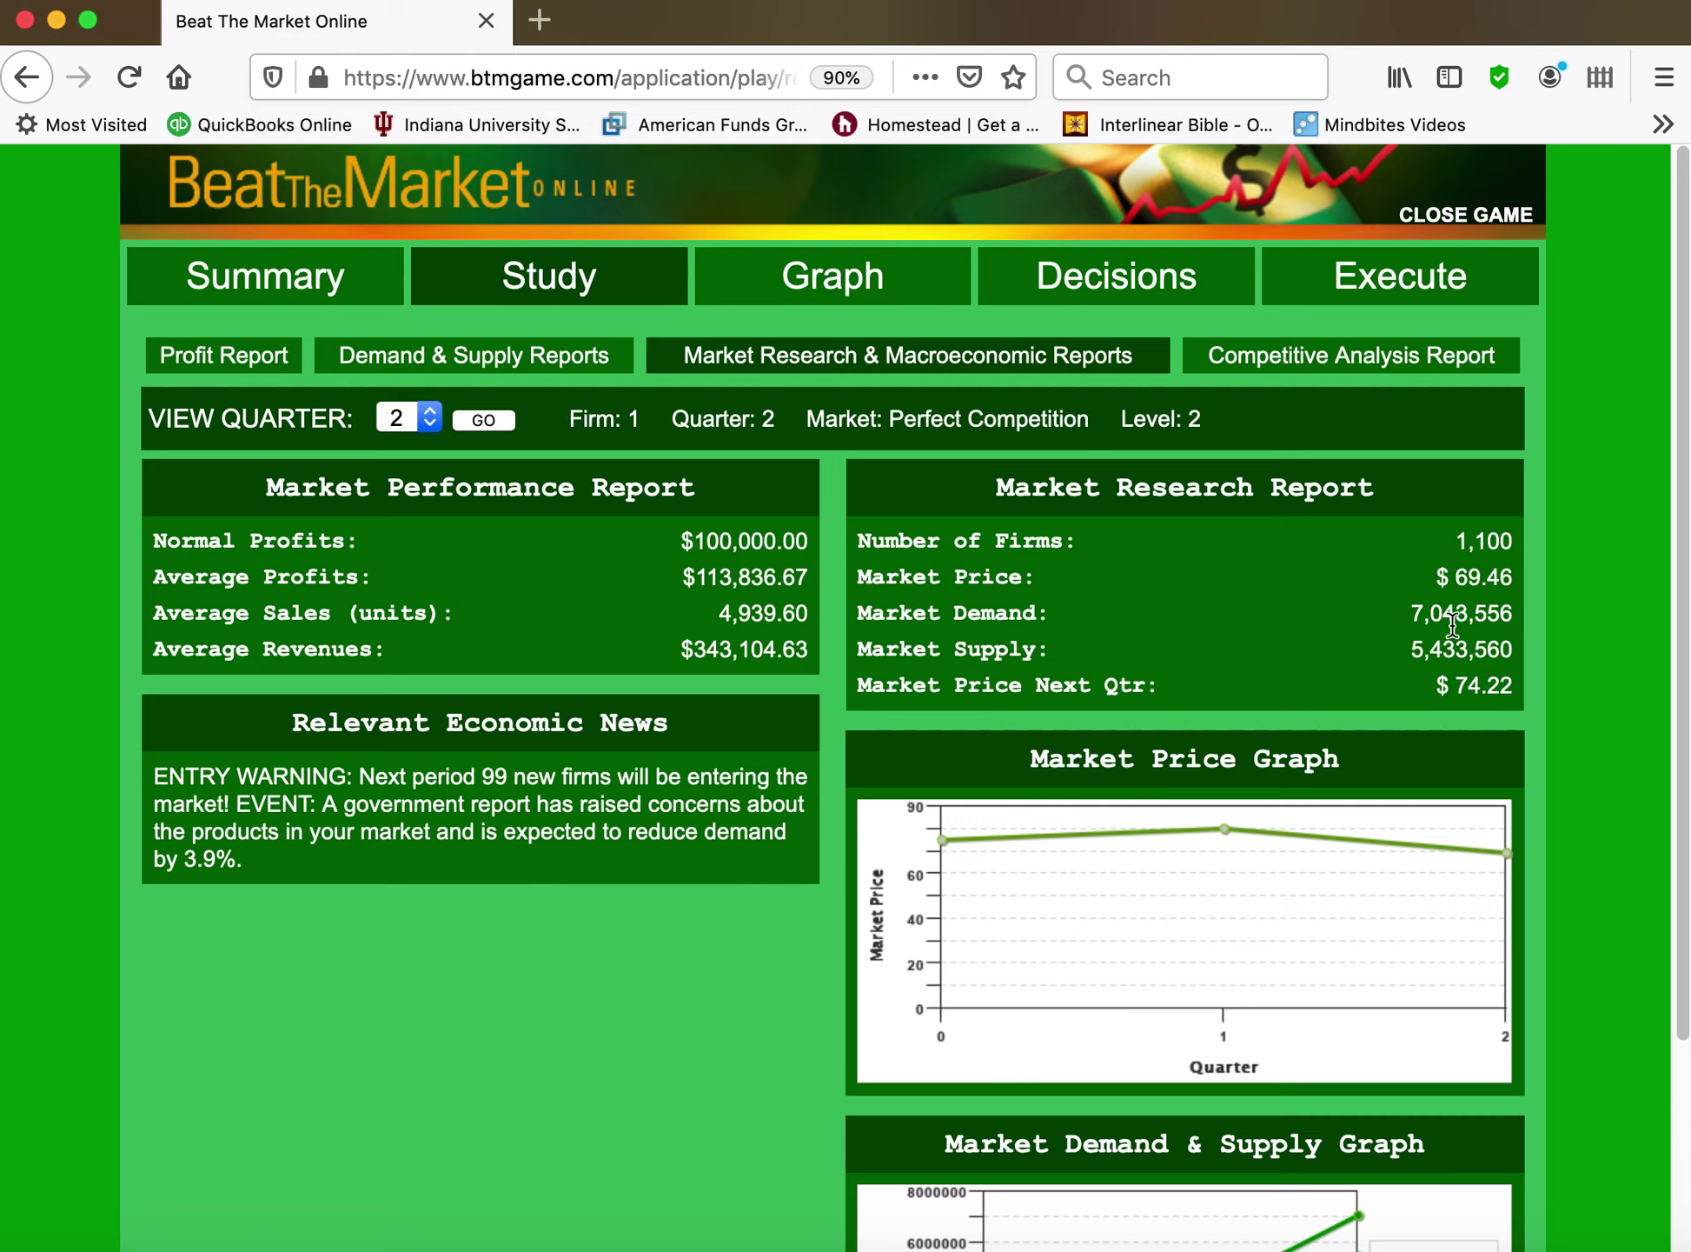
Compare the firm's marginal cost and price bars for quarter 2 on the graph, and close the game
{"action": "left_click", "coordinate": [866, 275]}
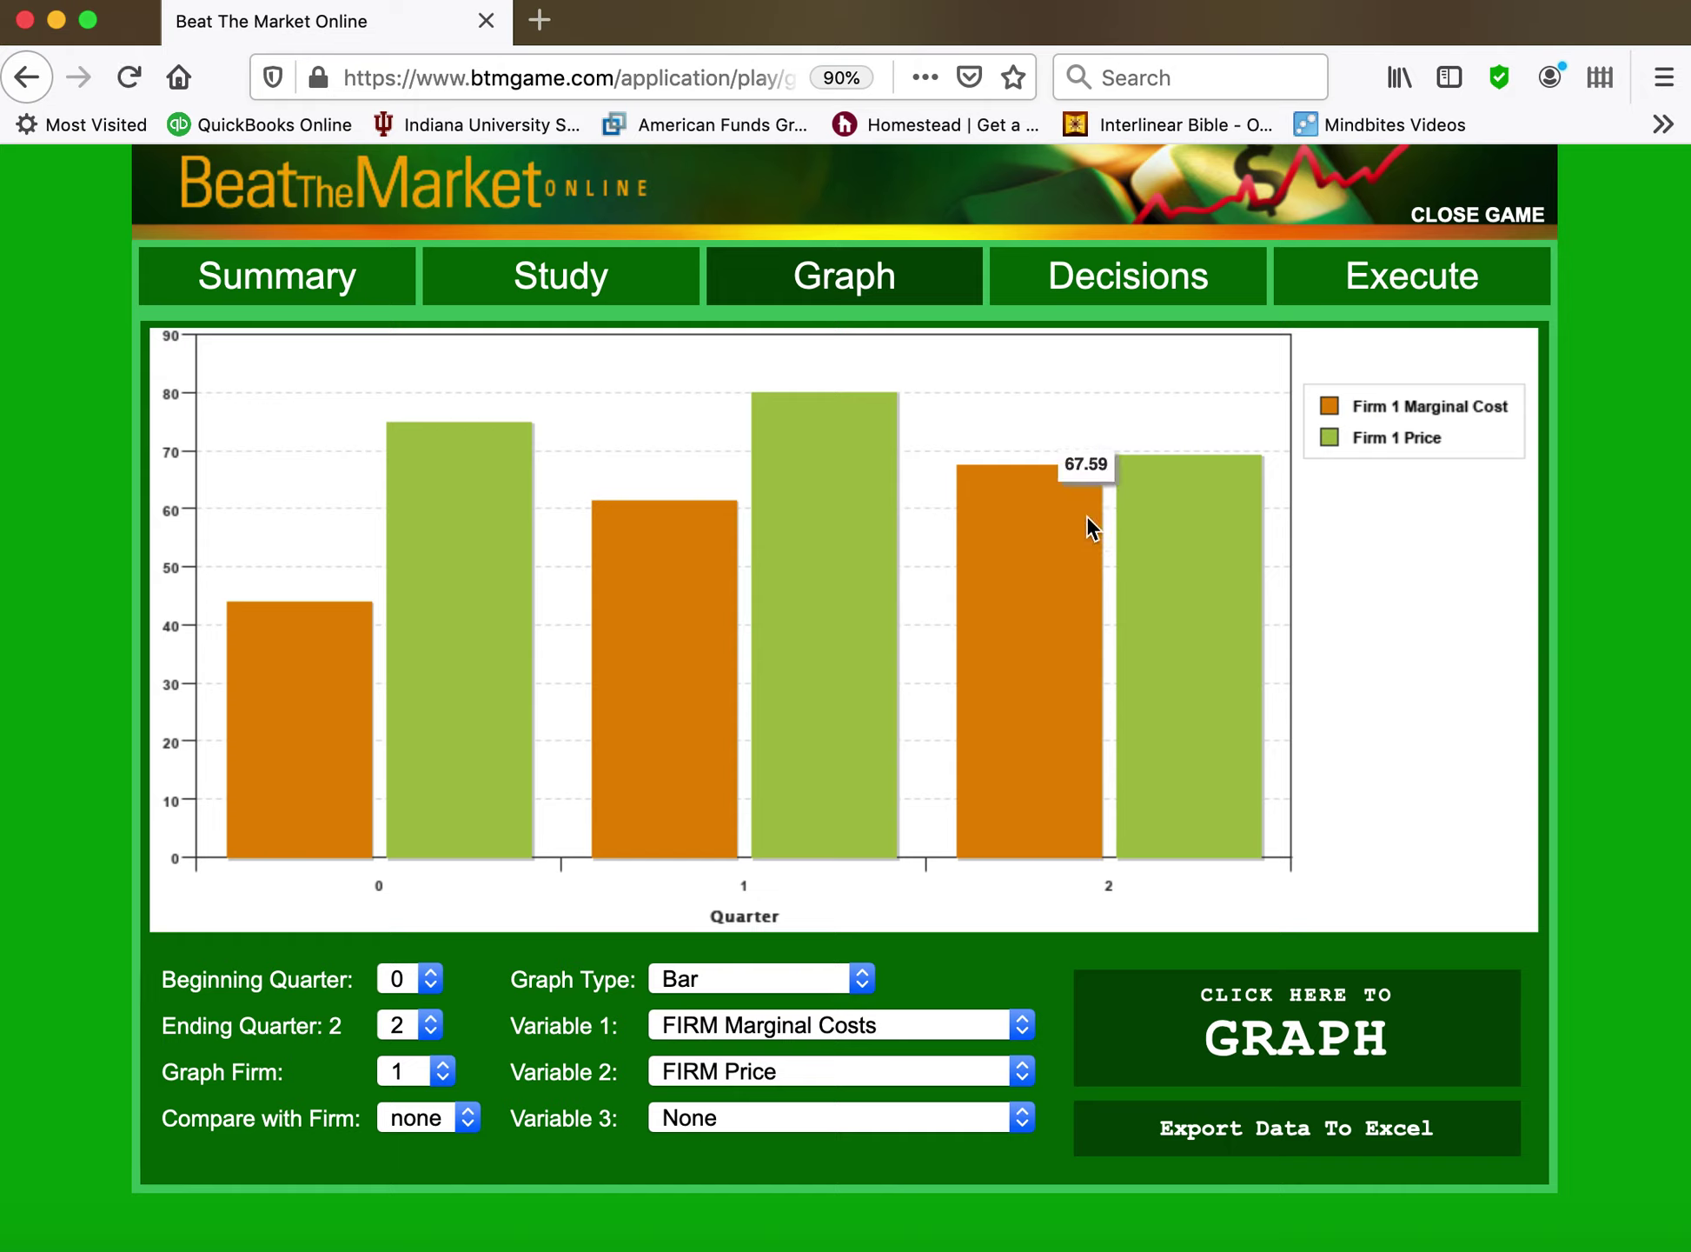
{"action": "mouse_move", "coordinate": [1068, 483]}
{"action": "mouse_move", "coordinate": [1166, 470]}
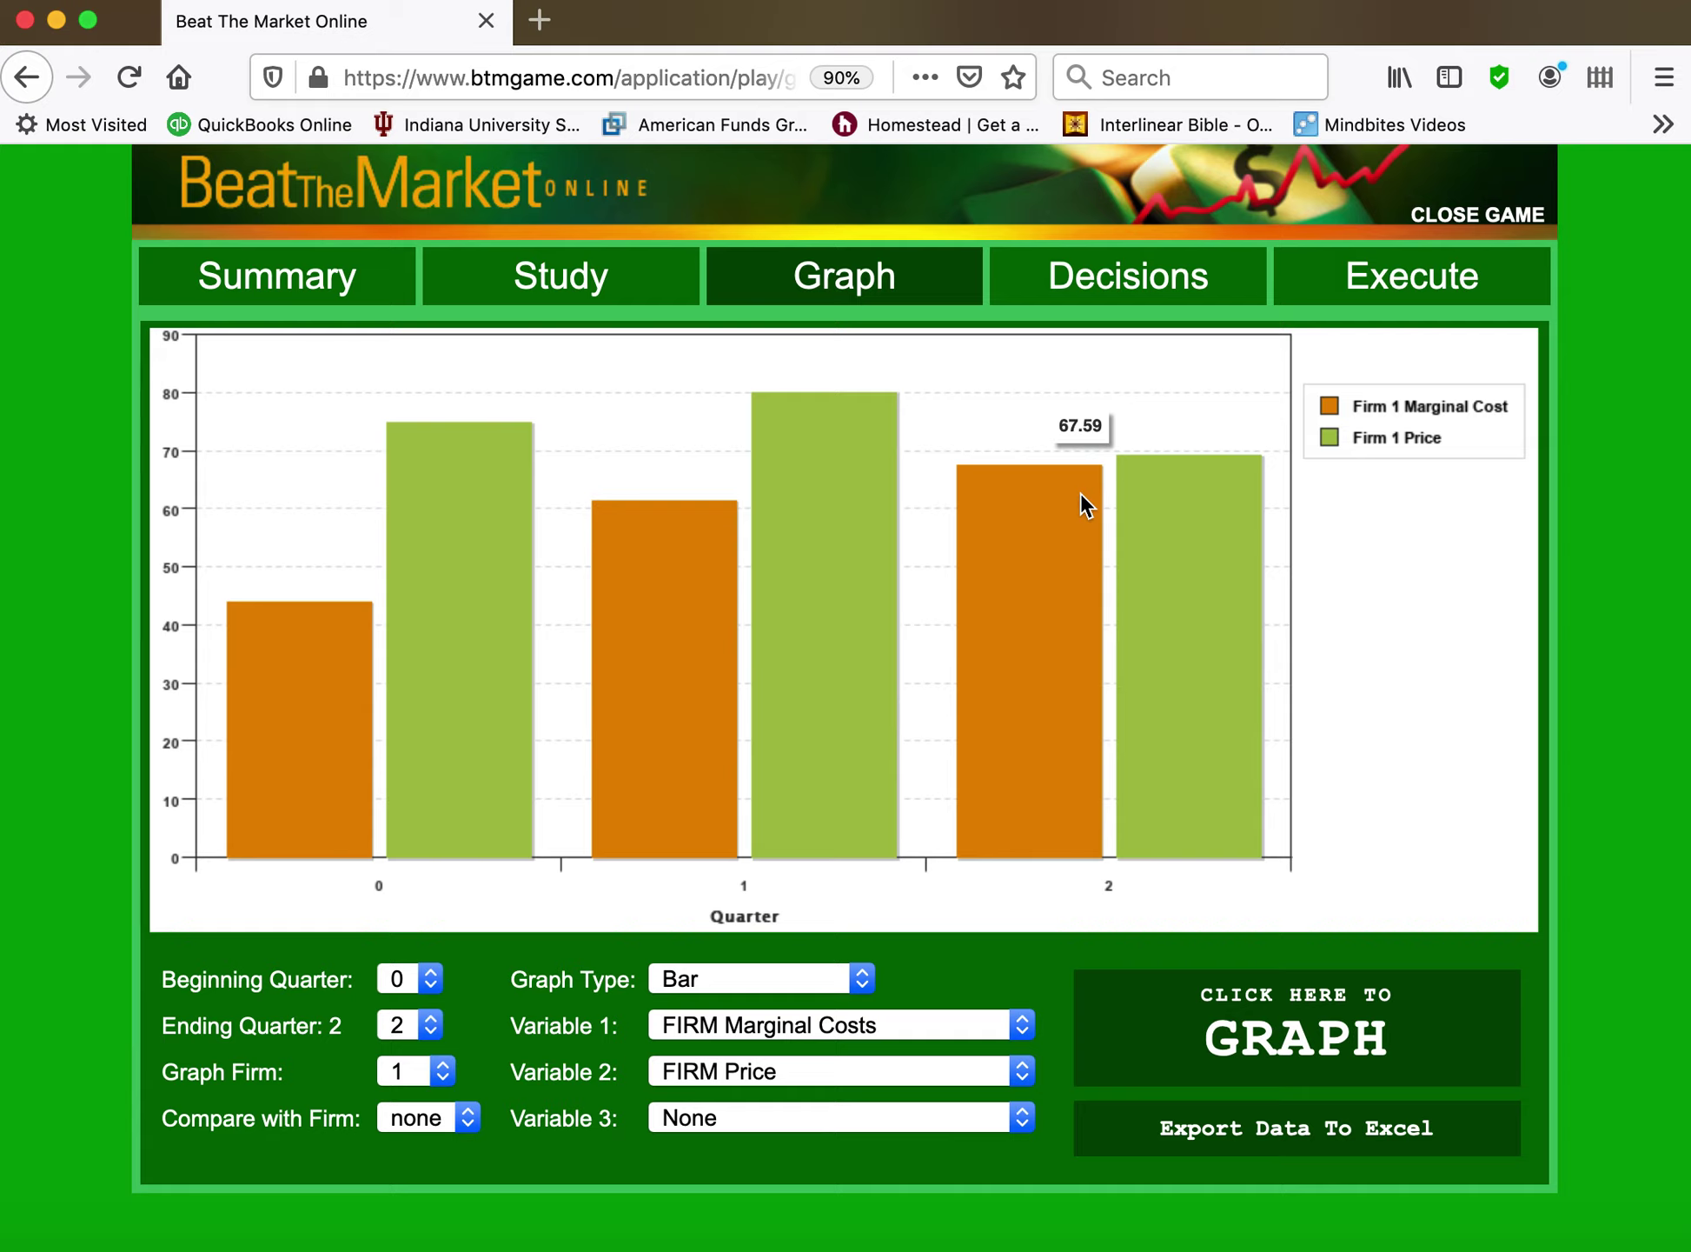
{"action": "left_click", "coordinate": [1467, 218]}
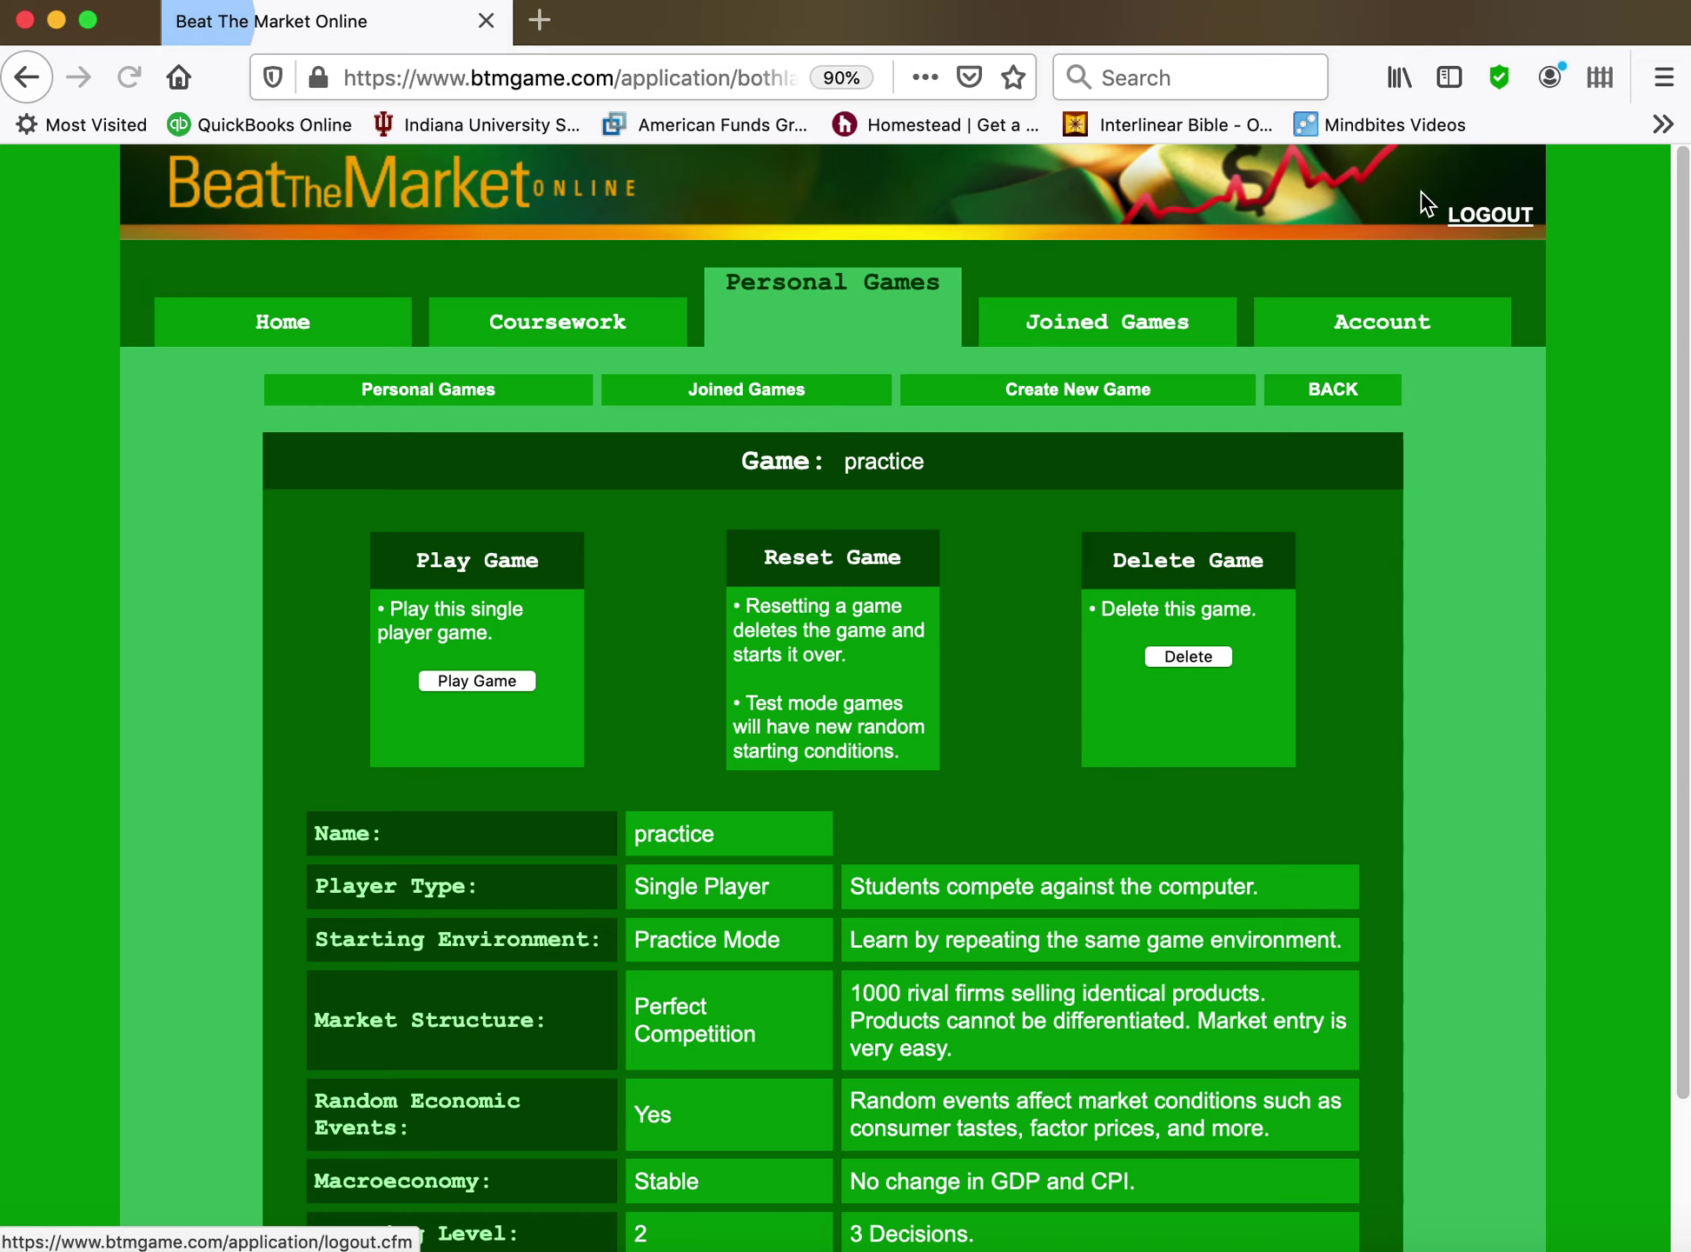